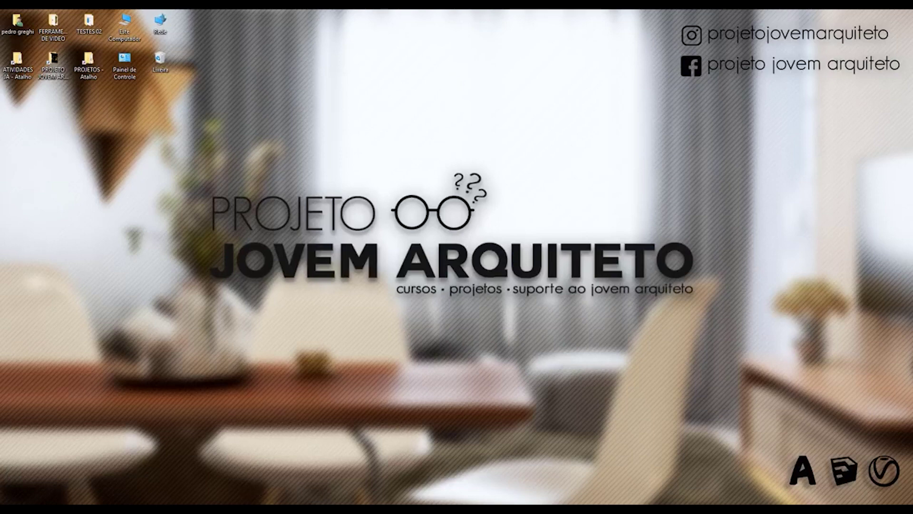
Step: Bring the SketchUp Pro 2018 window with its empty untitled model to the front
click(307, 472)
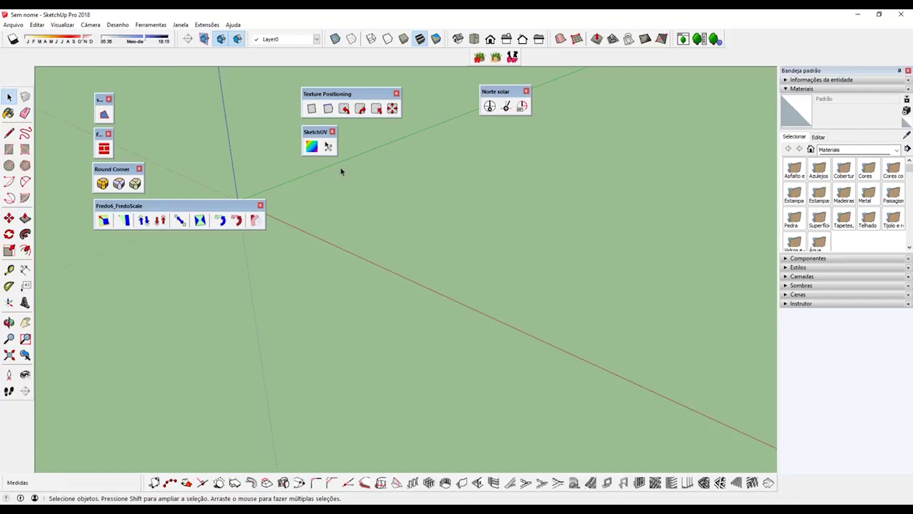
Step: Open the Janela (Window) menu listing trays, Model Info, Preferences and the Extension Manager
click(180, 24)
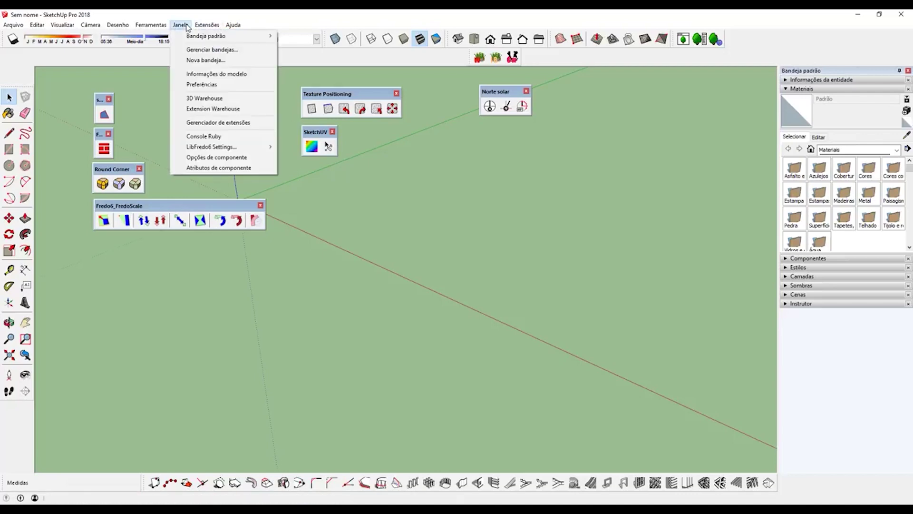
Step: Open the Extension Warehouse and search it for 'make face'
click(228, 109)
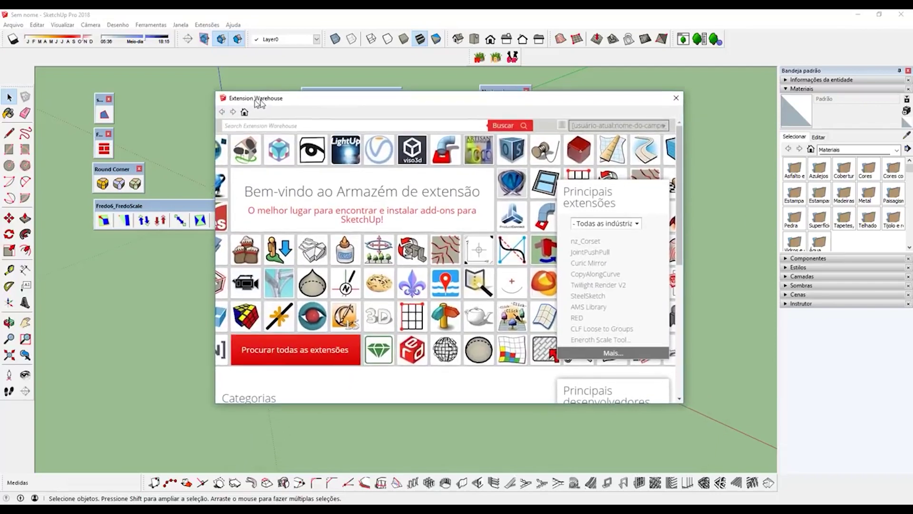
drag(280, 160, 256, 103)
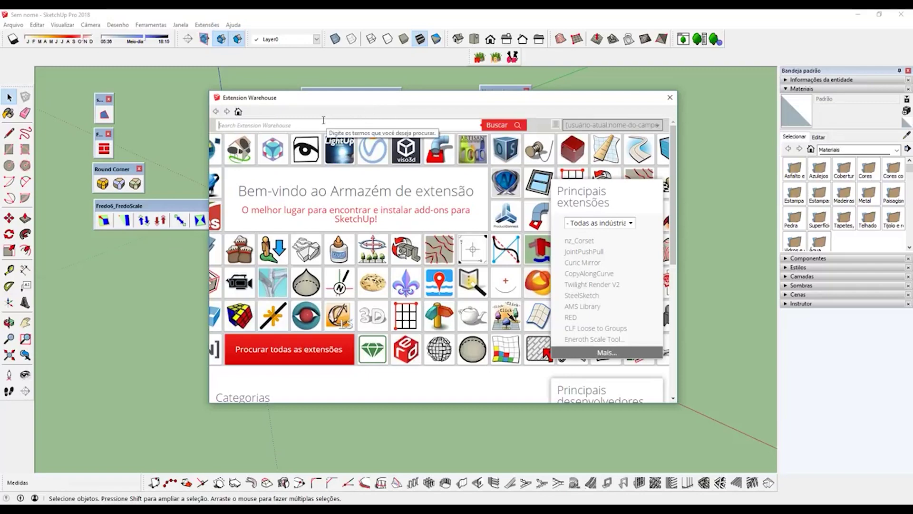
drag(319, 97, 384, 93)
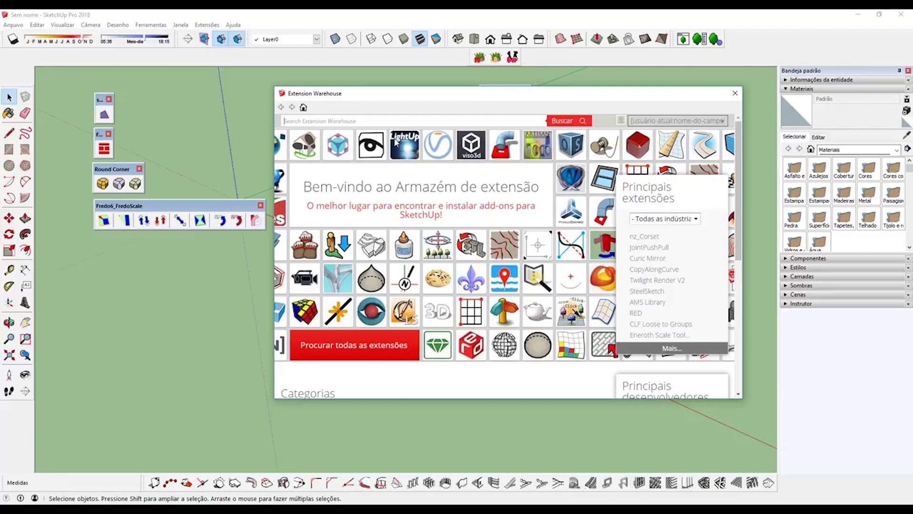
text(make face)
key(Return)
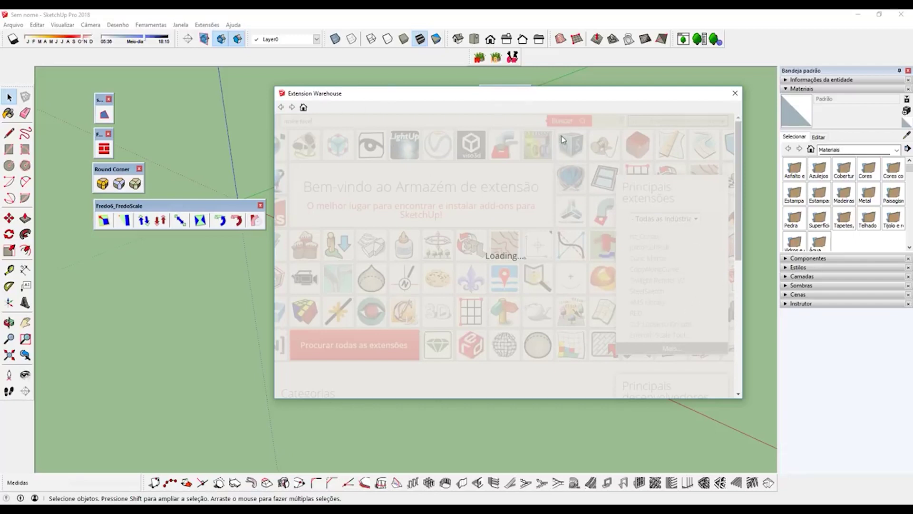
Step: View the s4u Make Face 3.1.0 extension page from the search results
drag(484, 93, 412, 97)
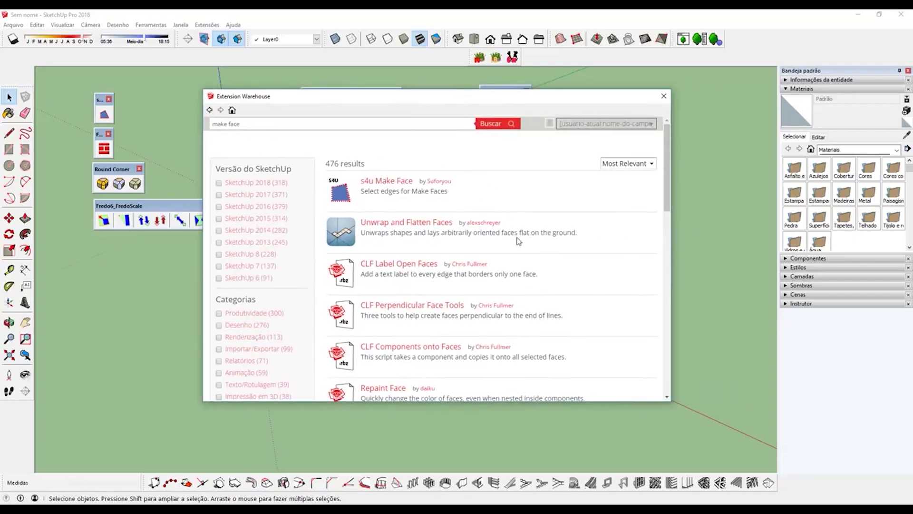
click(391, 182)
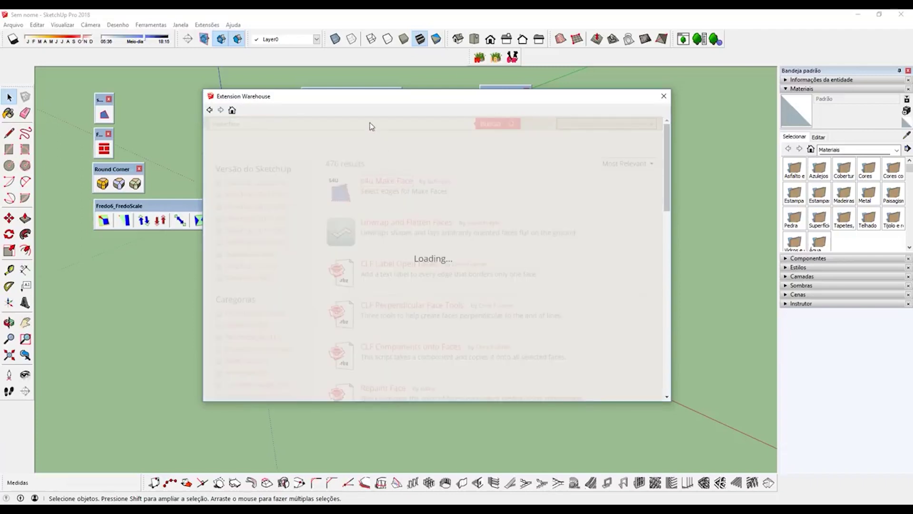
drag(356, 90, 407, 92)
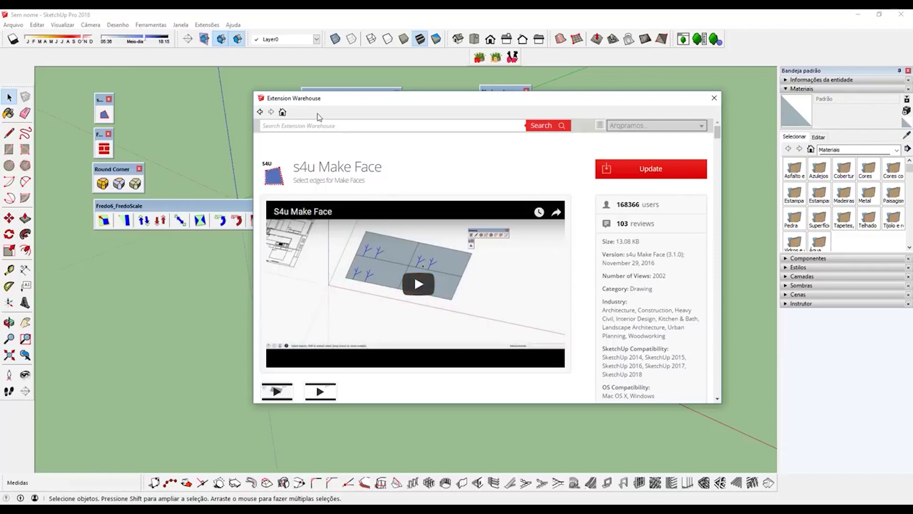
drag(312, 103, 307, 92)
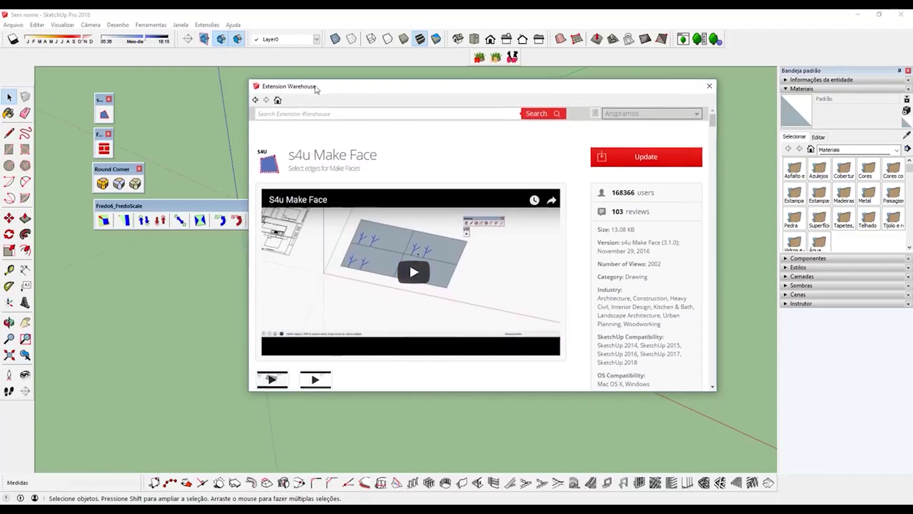
click(627, 116)
click(511, 158)
Step: Search 'solar north', view the Solar North extension page, then close the Extension Warehouse
drag(373, 81, 402, 141)
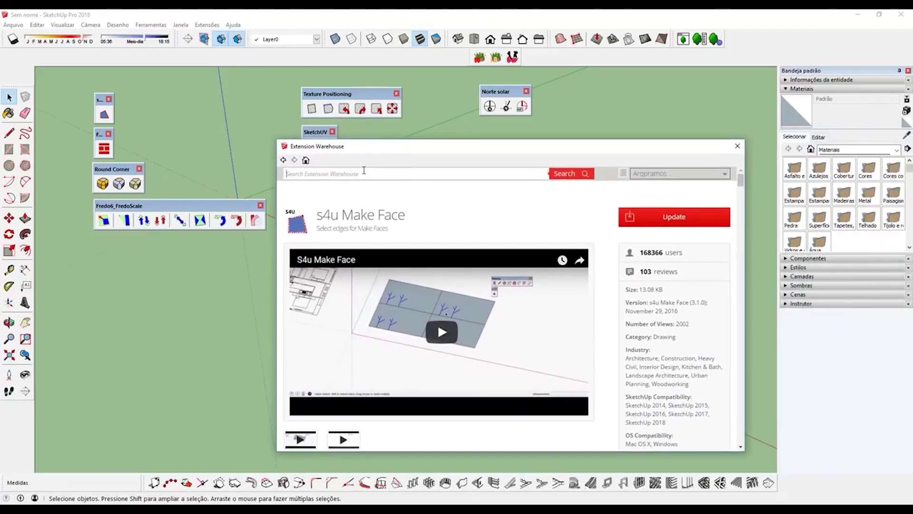
text(so)
text(rth)
key(Return)
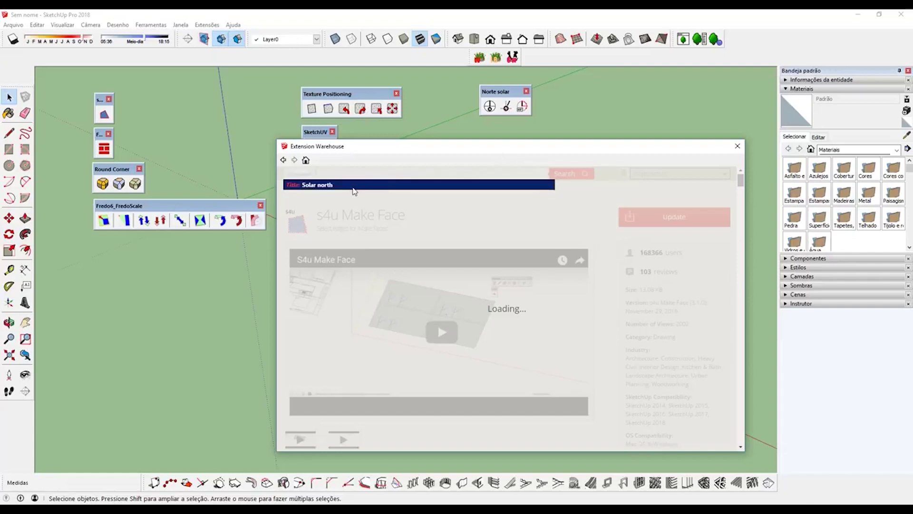
click(467, 181)
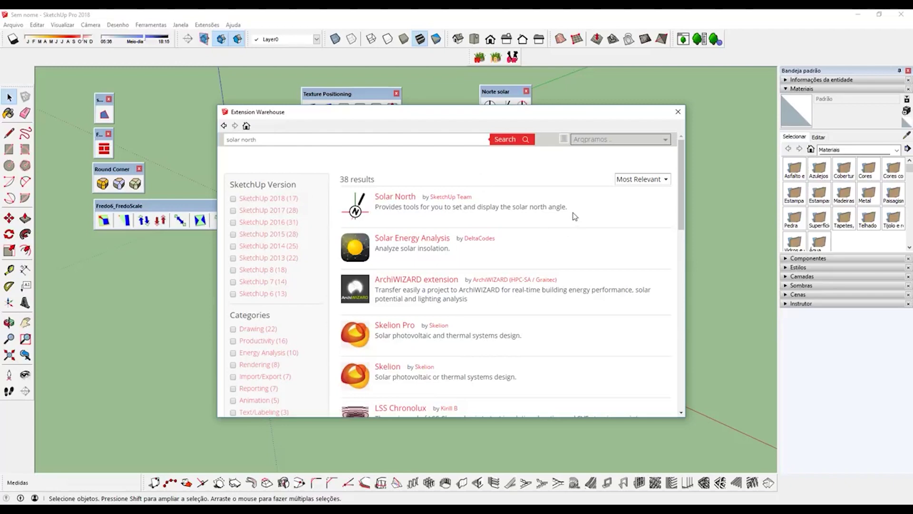
click(389, 197)
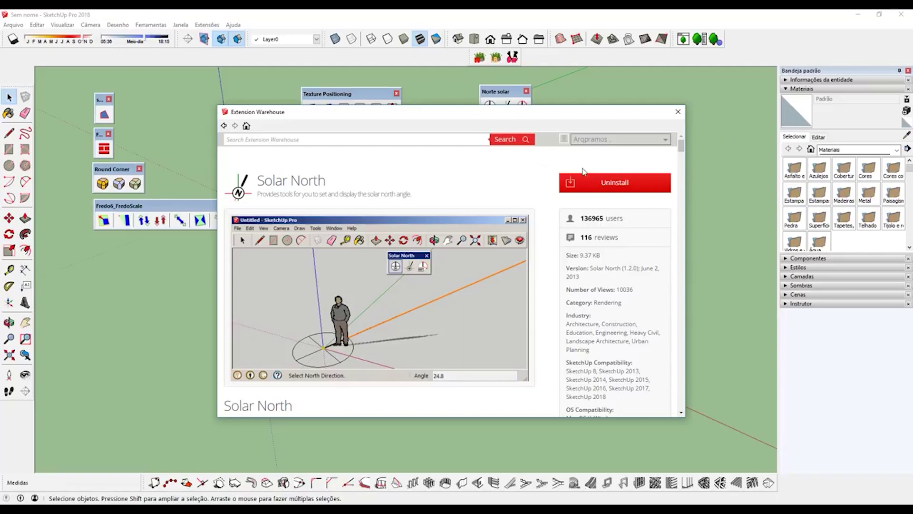
click(678, 111)
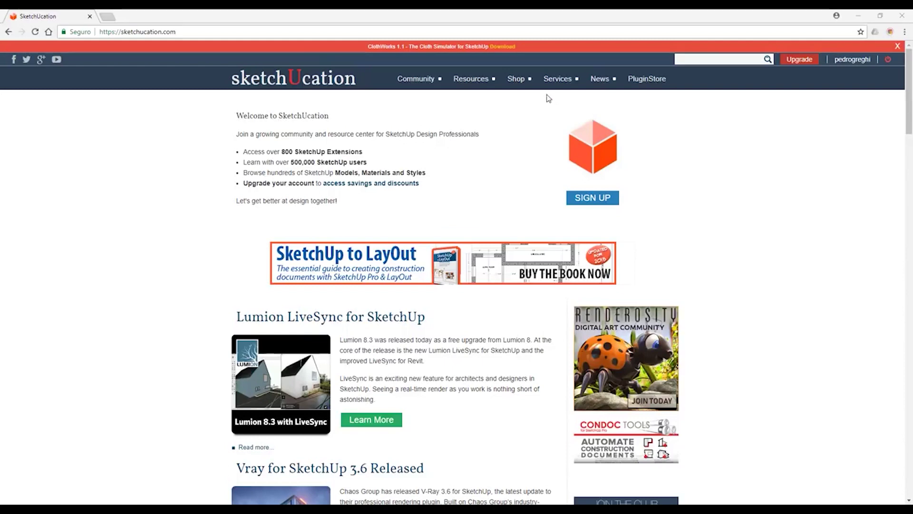
Step: Show the SketchUcation PluginStore's Sketchup Plugins list in the browser
click(653, 87)
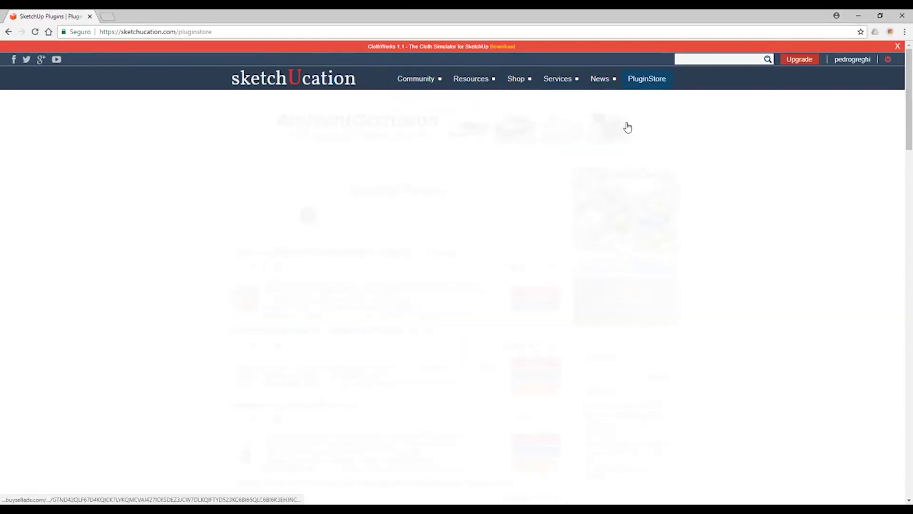
click(251, 219)
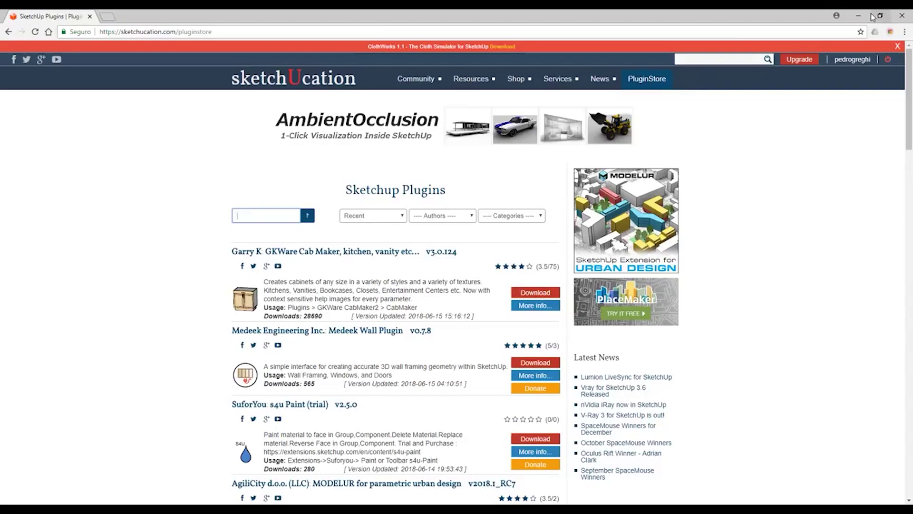
click(867, 14)
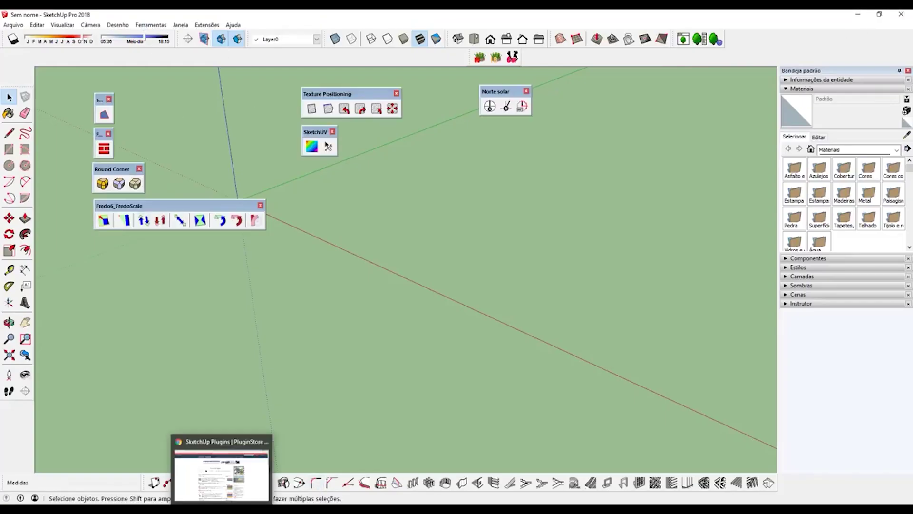
click(228, 492)
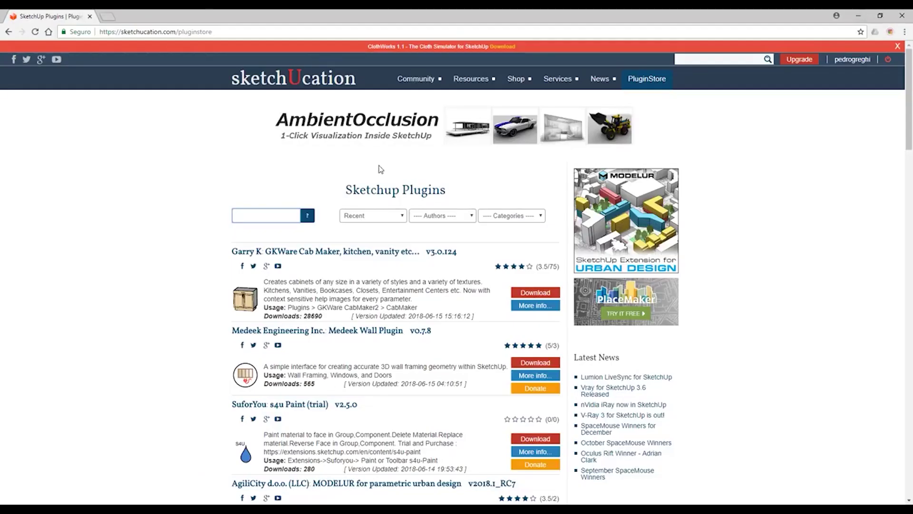
Step: Reposition the Round Corner toolbar directly under the Fredo6_FredoScale toolbar
click(858, 16)
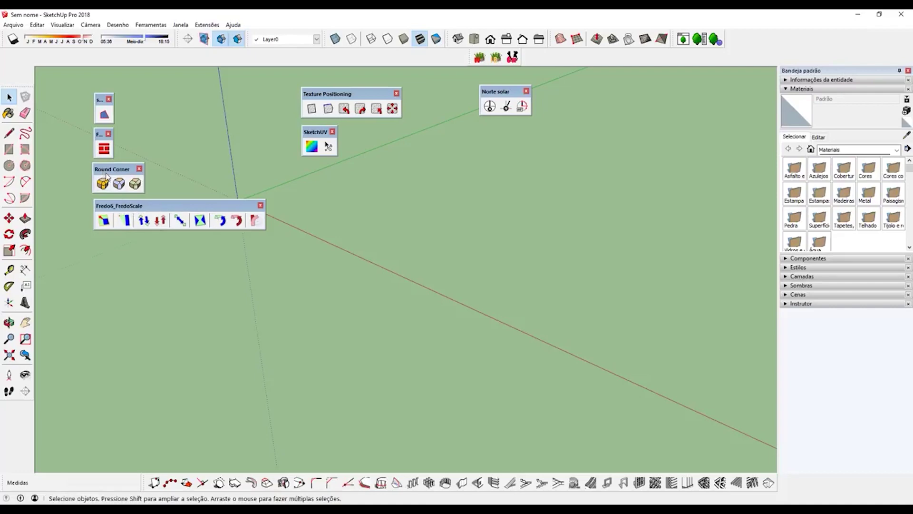
drag(115, 170, 114, 246)
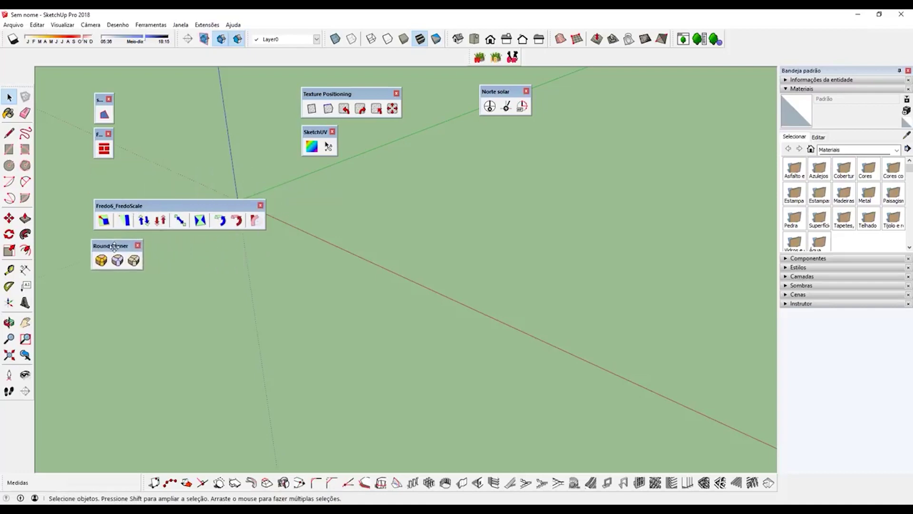
drag(114, 245, 116, 238)
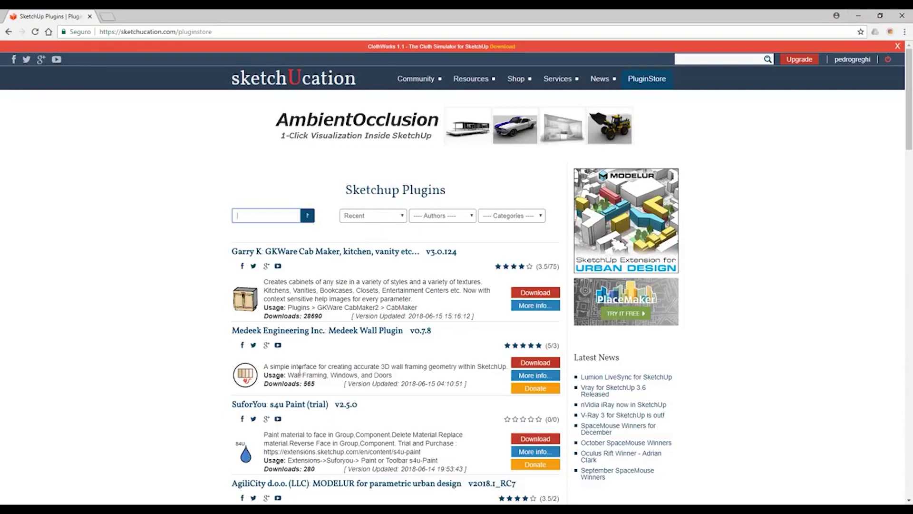
Step: Search the PluginStore for 'fredo 6' and download the LibFredo6 v8.4g library
click(255, 217)
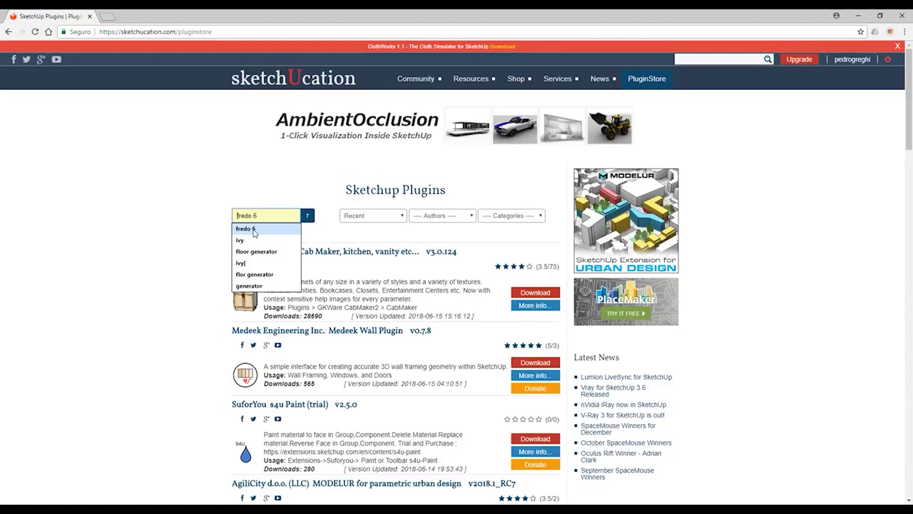
click(255, 232)
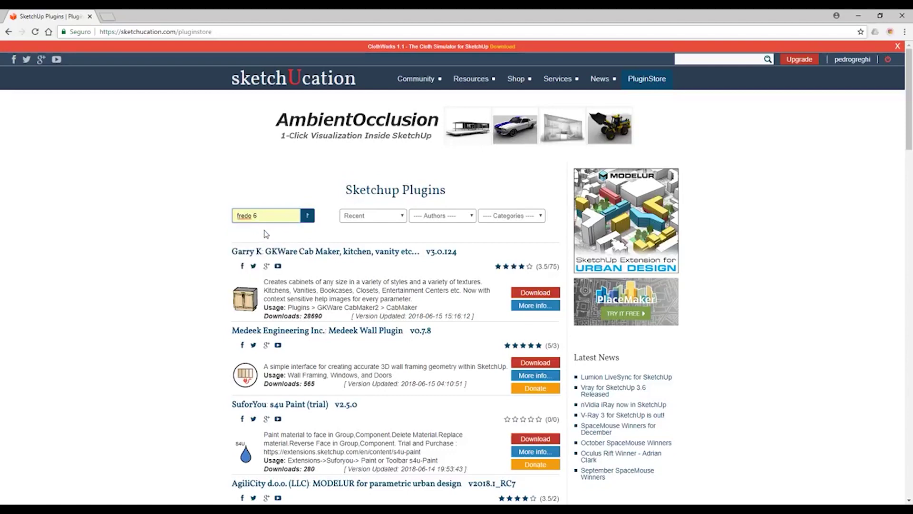
key(Return)
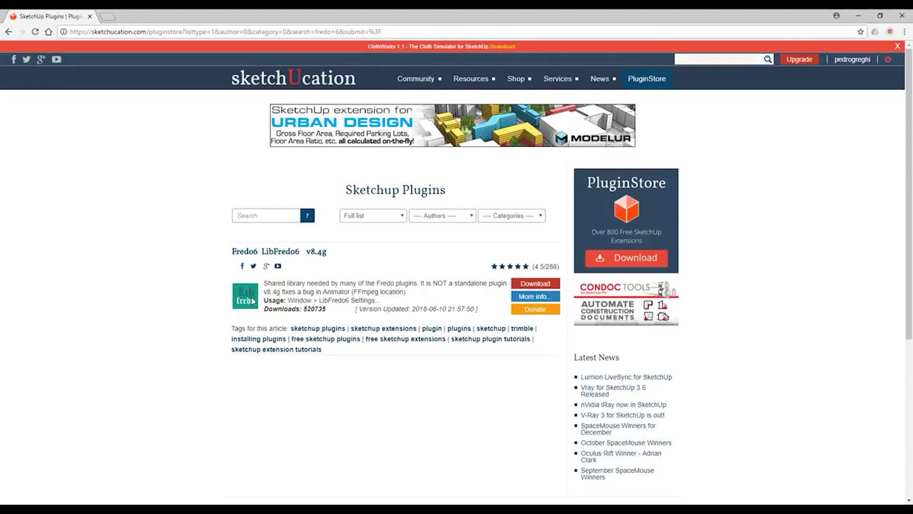
click(528, 285)
click(858, 16)
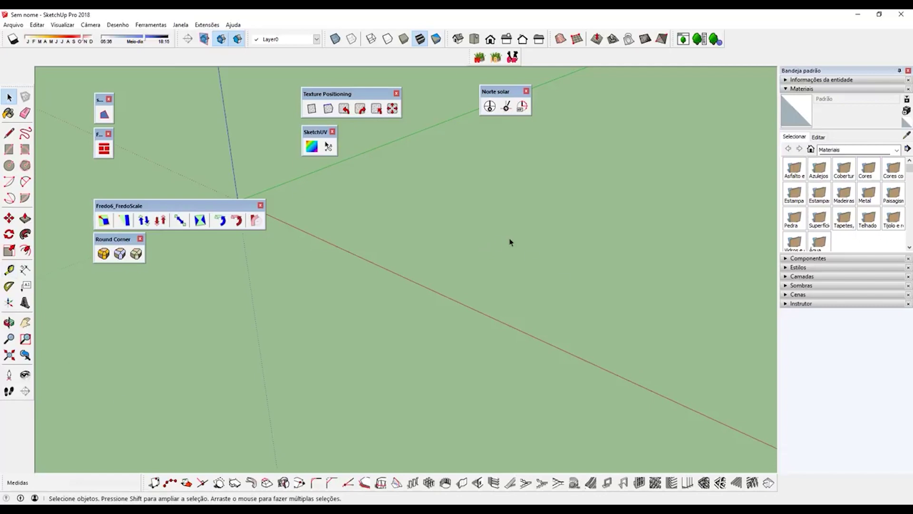
Step: Open the Extension Manager and browse Downloads to LibFredo6_v8.4g (1), closing without installing
click(180, 25)
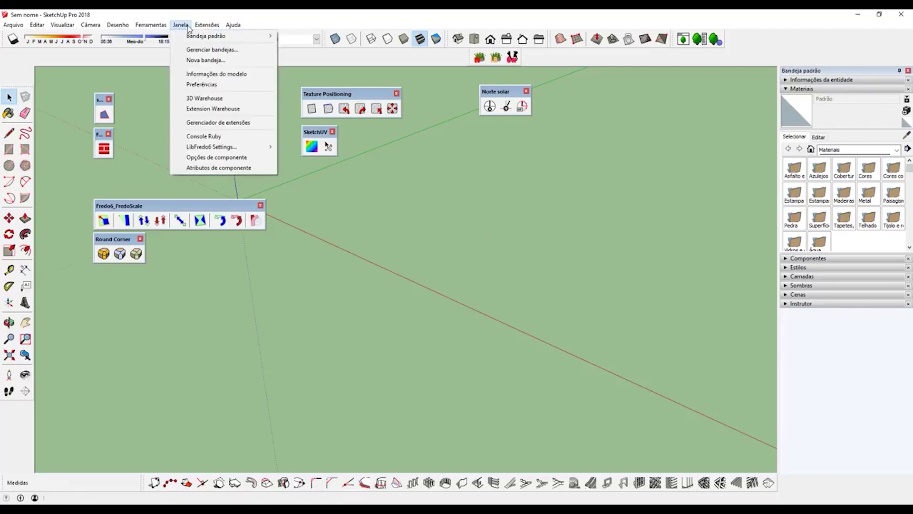
click(210, 123)
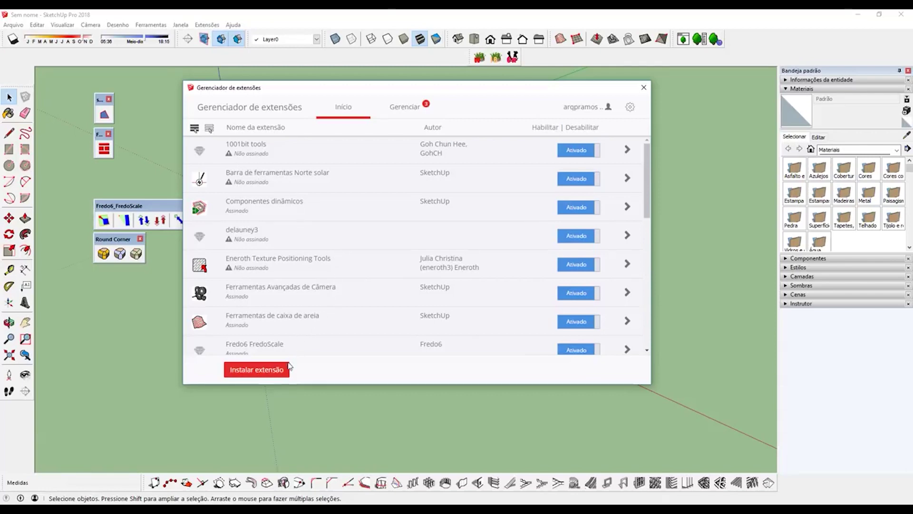
click(257, 375)
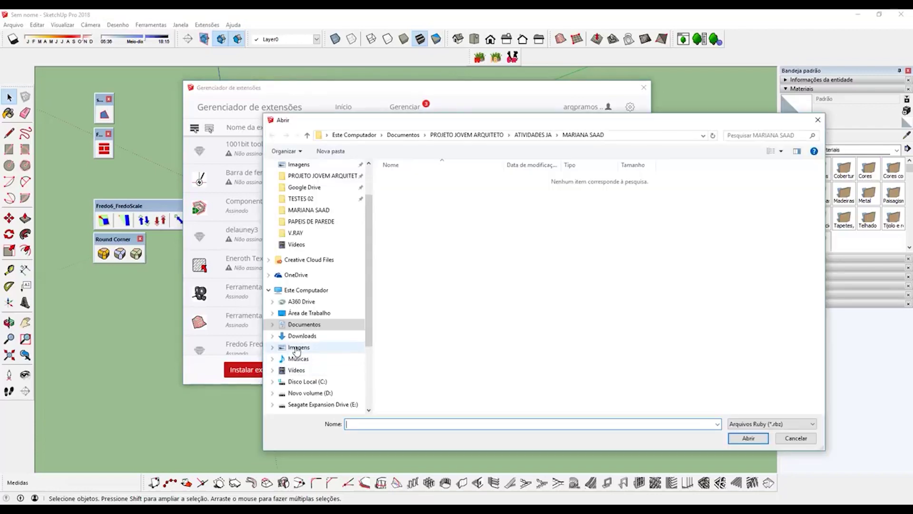
drag(389, 125, 311, 90)
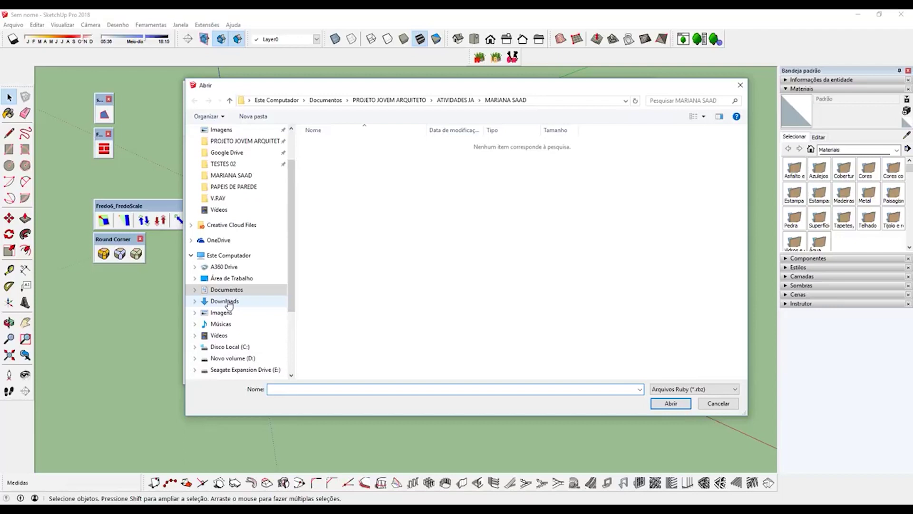
click(226, 302)
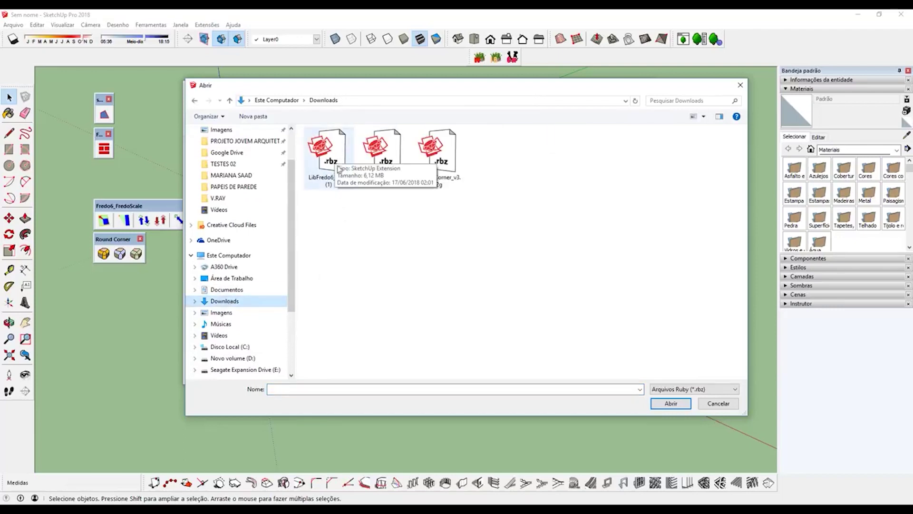
click(329, 181)
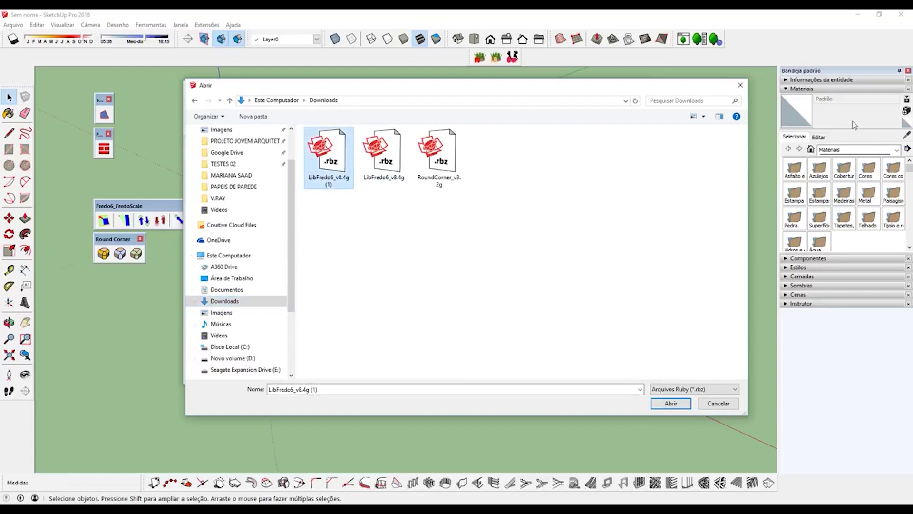
click(740, 86)
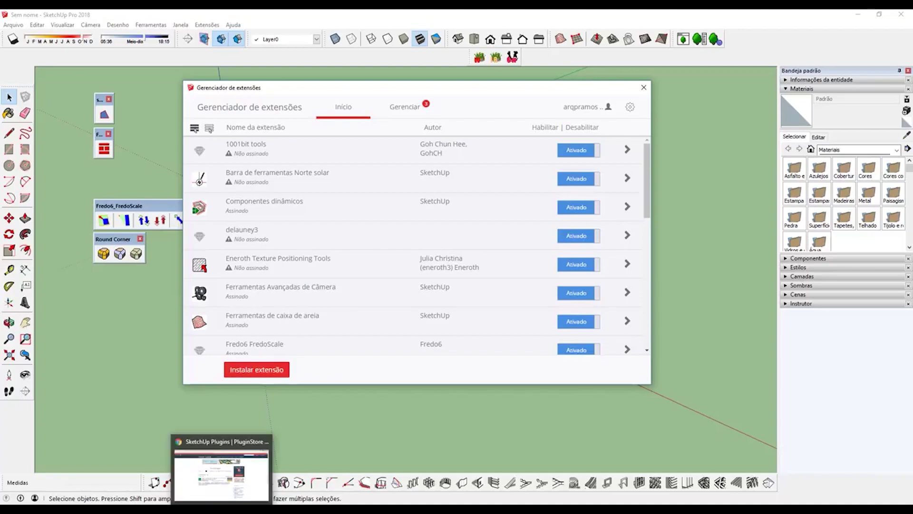
Step: Download the Fredo6 RoundCorner v3.2g .rbz from a PluginStore 'round corner' search
click(234, 467)
click(259, 217)
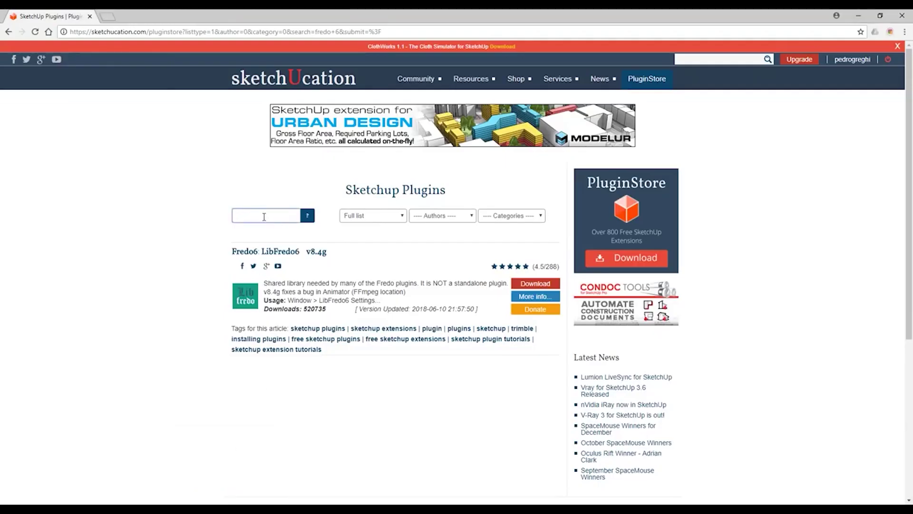
text(raun)
key(BackSpace)
key(BackSpace)
key(BackSpace)
key(Down)
key(Return)
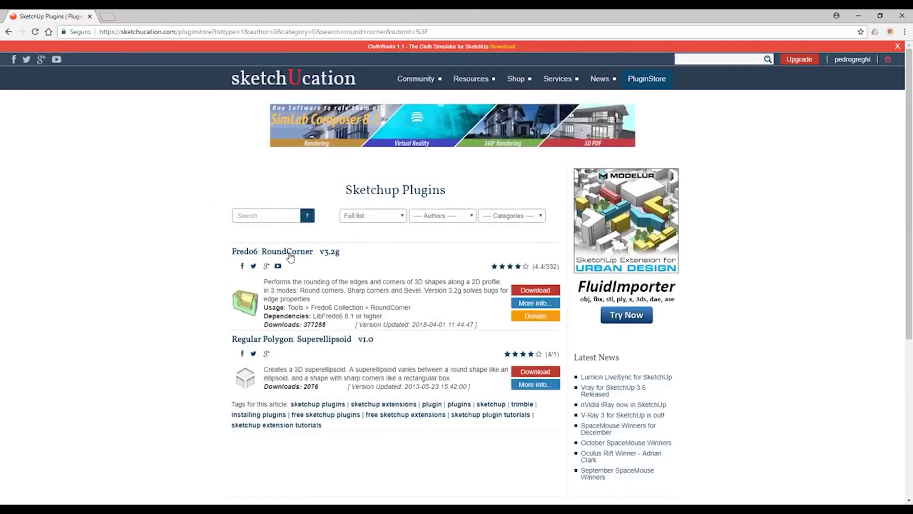
click(541, 296)
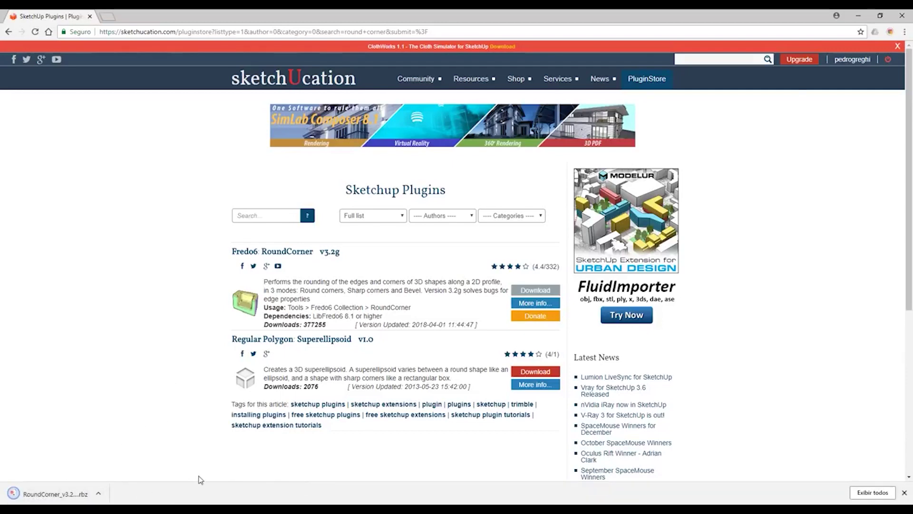
click(338, 510)
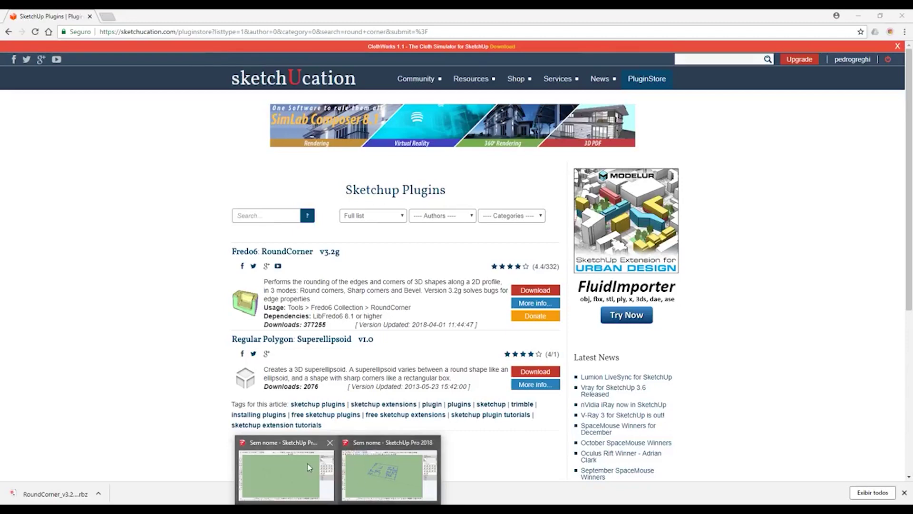
click(323, 440)
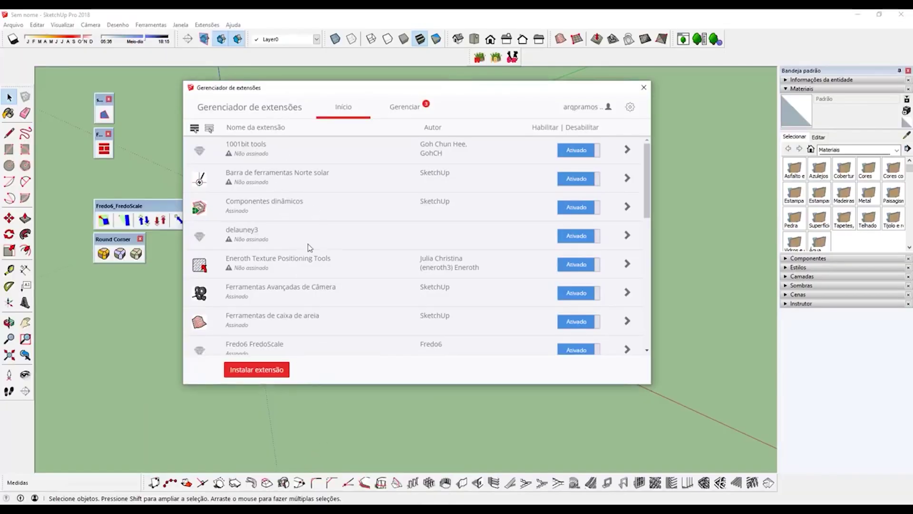
Step: Install RoundCorner_v3.2g (1) from Downloads, move its toolbar above FredoScale, close the Extension Manager
click(267, 373)
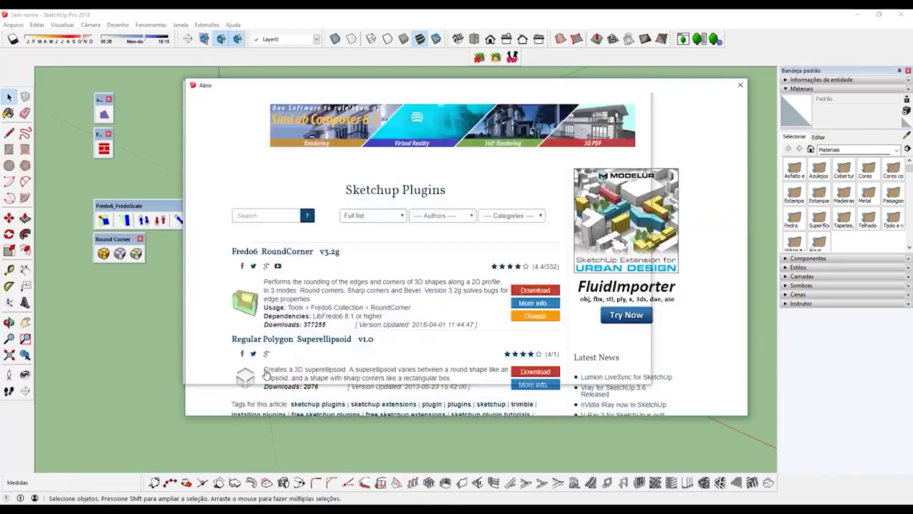
click(264, 301)
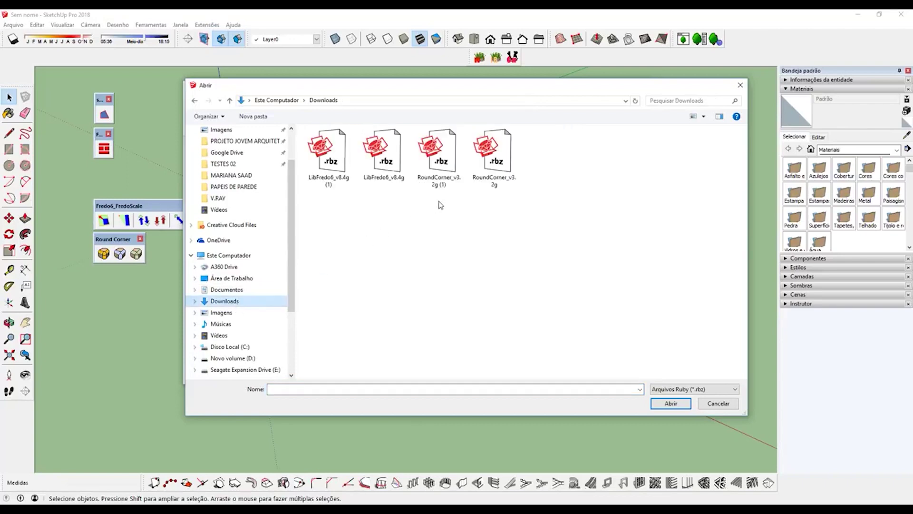
click(441, 162)
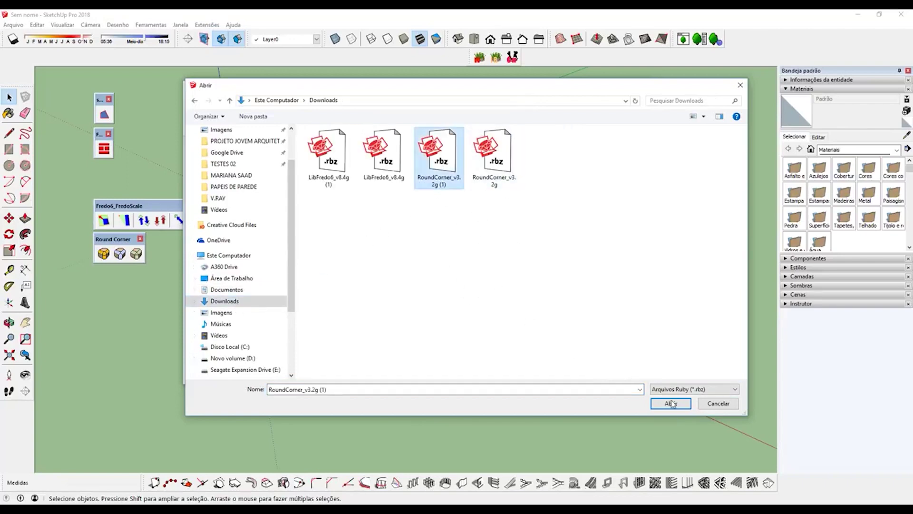
click(740, 85)
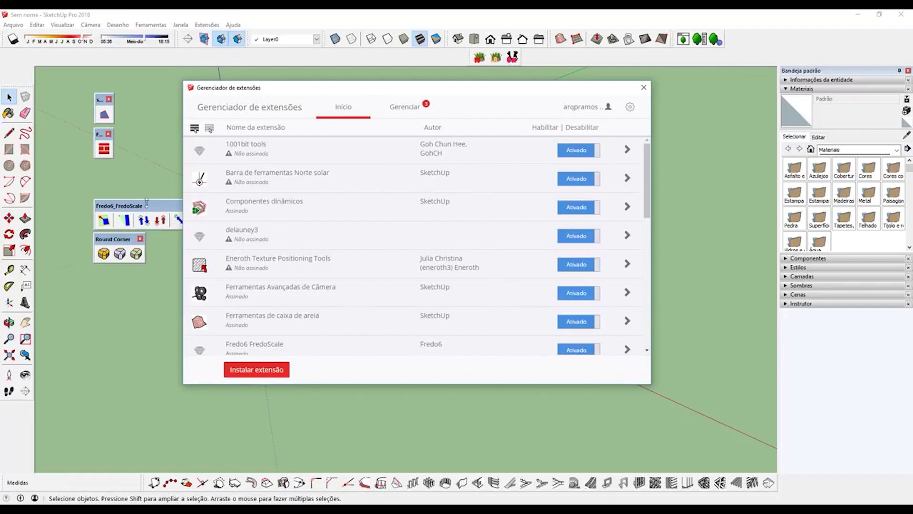
drag(115, 238, 111, 170)
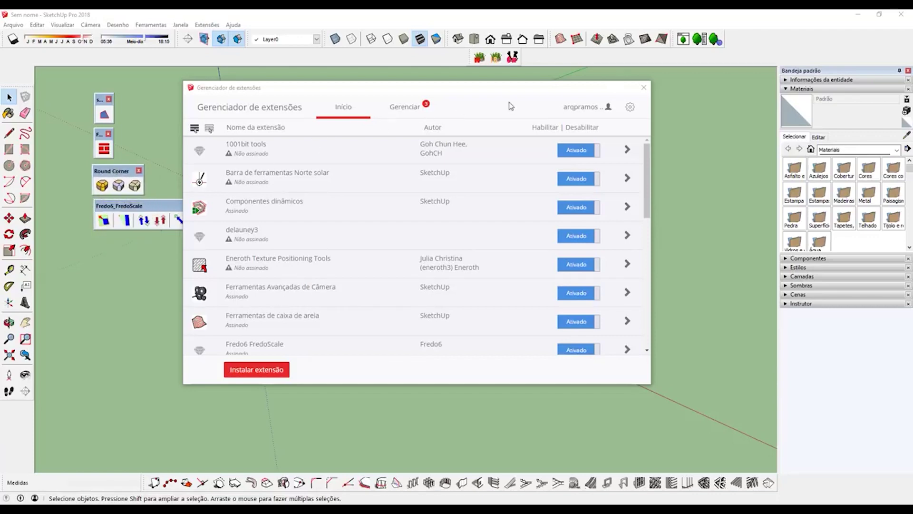
click(644, 88)
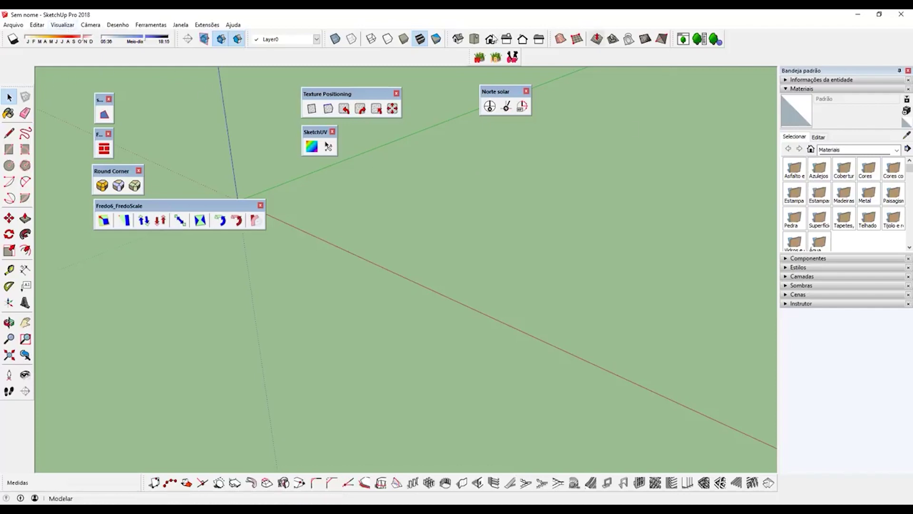
click(69, 28)
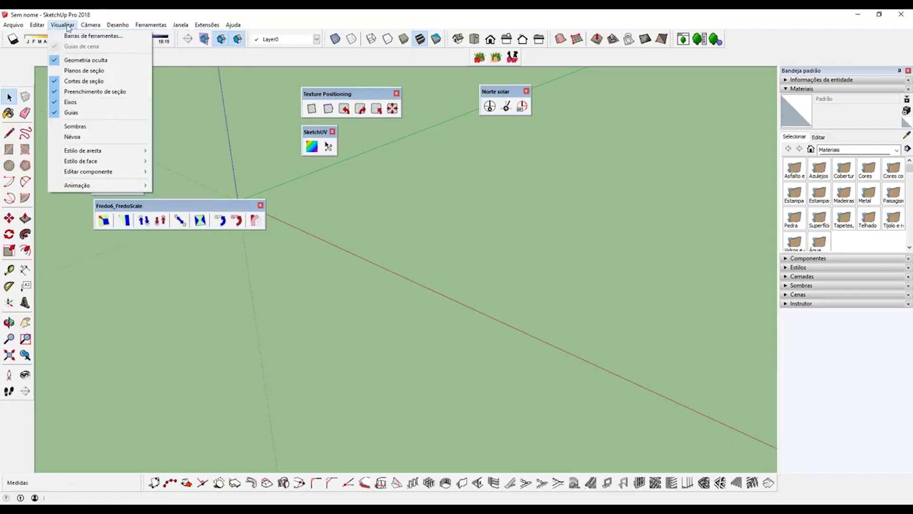
click(90, 36)
scroll(443, 276, down, 3)
scroll(442, 276, down, 4)
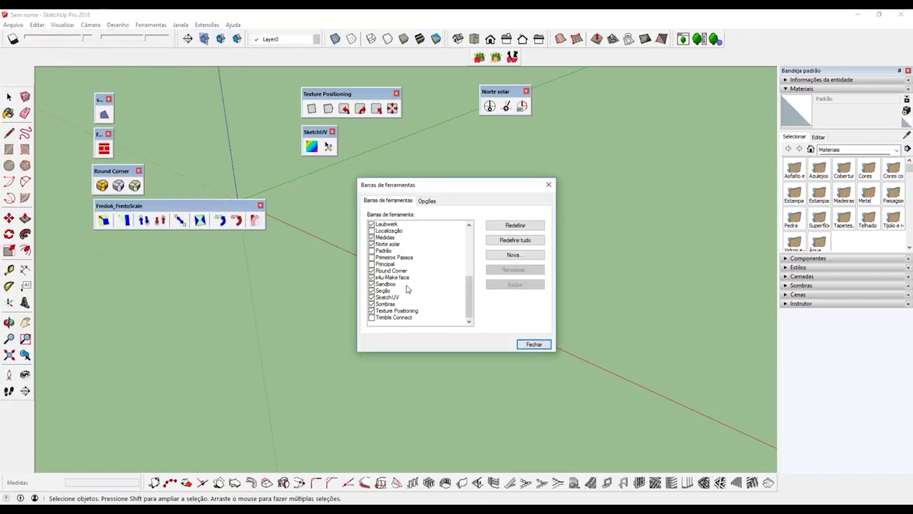
click(372, 270)
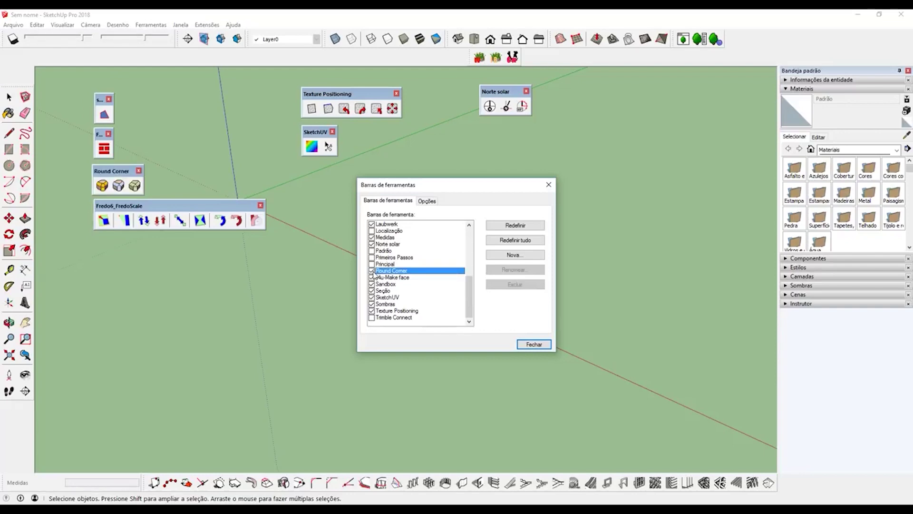
click(372, 270)
click(549, 185)
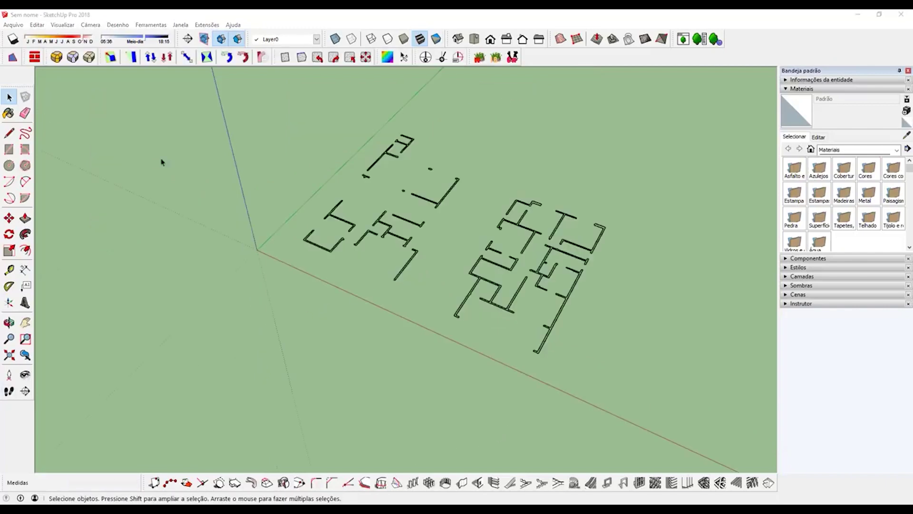
Step: Detach the first tool group from the second toolbar row to float over the canvas
drag(9, 57, 206, 165)
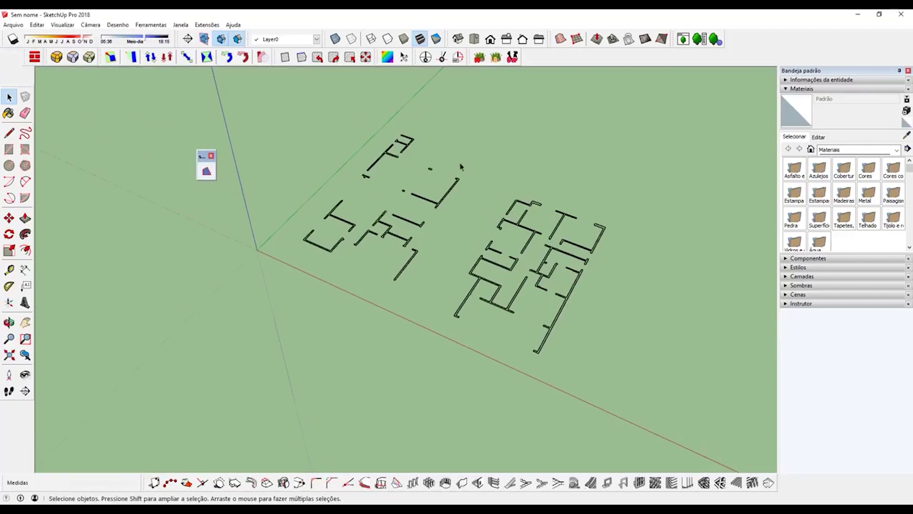
scroll(419, 262, up, 2)
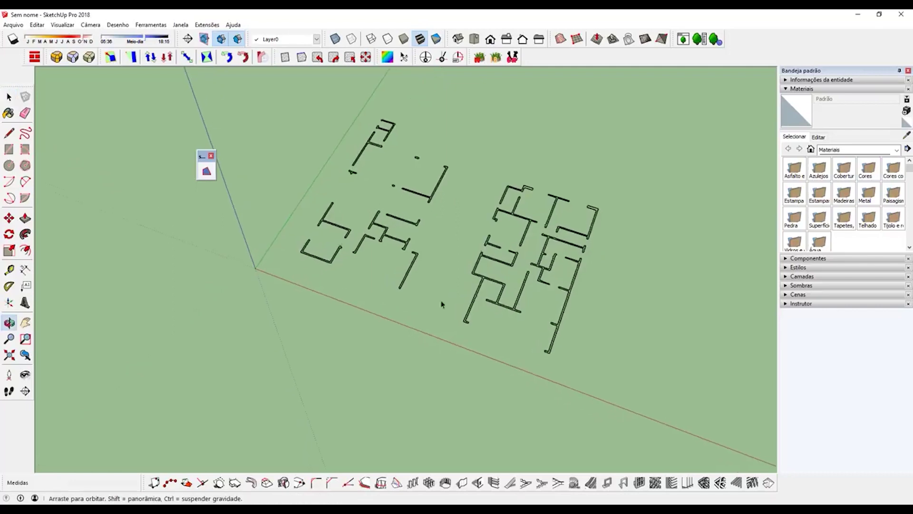
scroll(420, 262, up, 3)
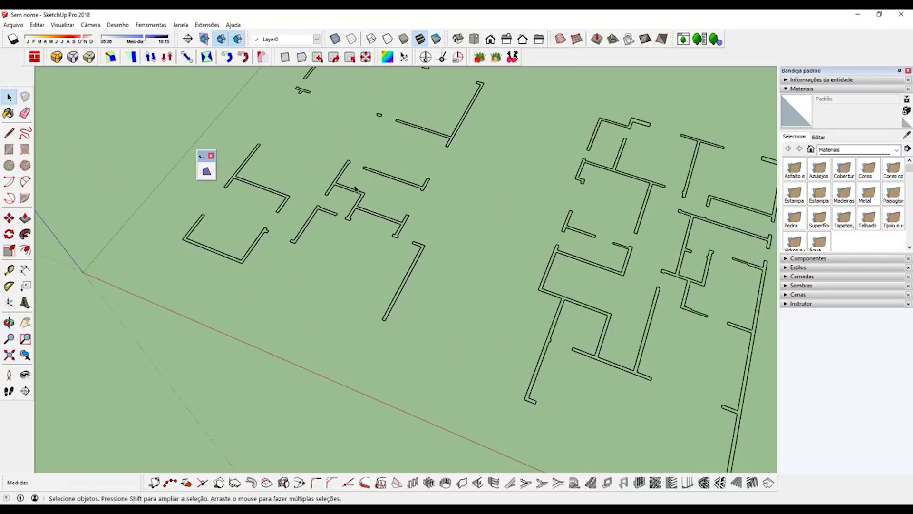
Step: Orbit and zoom around the floor plan to view the walls from several directions
mouse_move(356, 189)
middle_down()
mouse_move(419, 225)
mouse_move(612, 261)
mouse_move(292, 126)
mouse_move(363, 177)
mouse_move(414, 187)
mouse_move(428, 167)
middle_up()
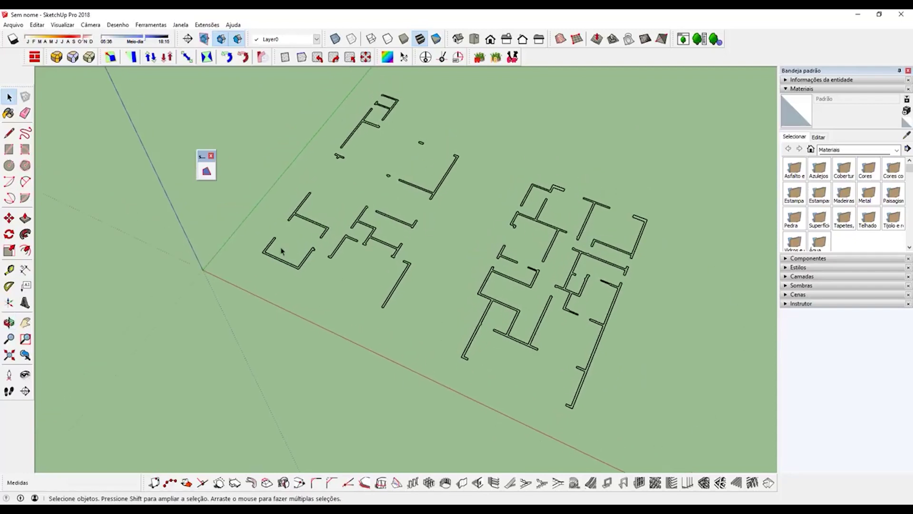
middle_drag(310, 195, 316, 207)
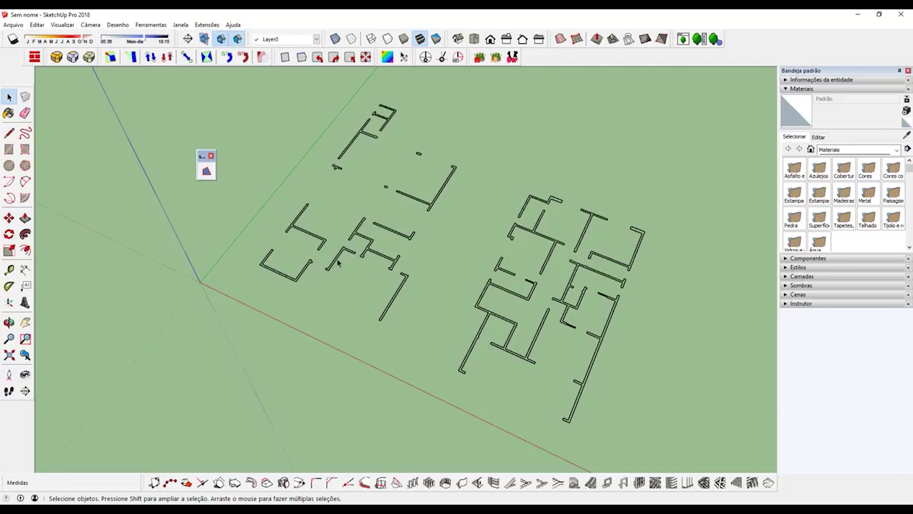
middle_drag(338, 262, 367, 259)
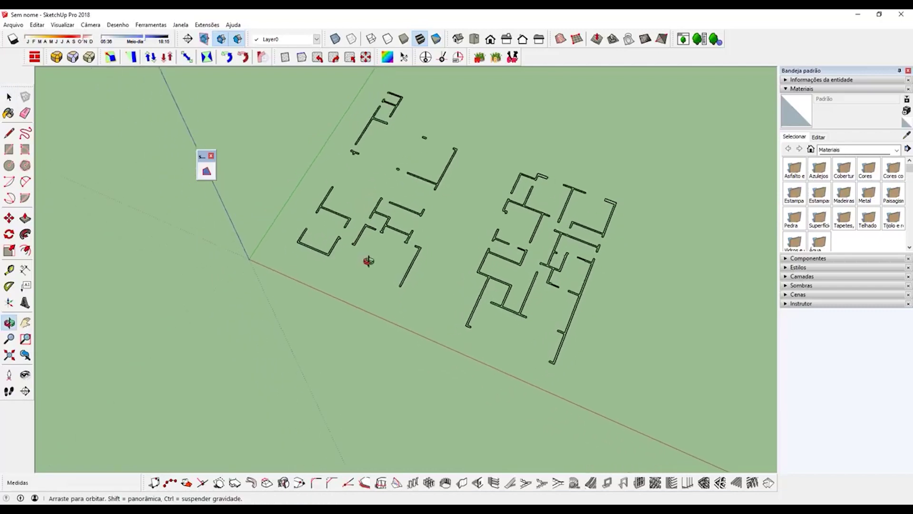
mouse_move(418, 215)
middle_down()
mouse_move(389, 221)
mouse_move(416, 210)
mouse_move(626, 226)
middle_up()
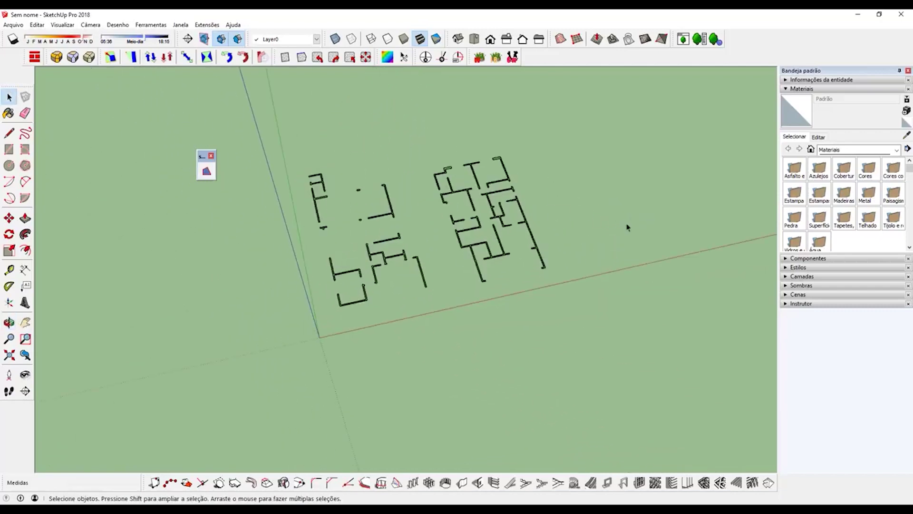
mouse_move(701, 215)
middle_down()
mouse_move(658, 194)
mouse_move(484, 241)
mouse_move(481, 219)
mouse_move(412, 192)
middle_up()
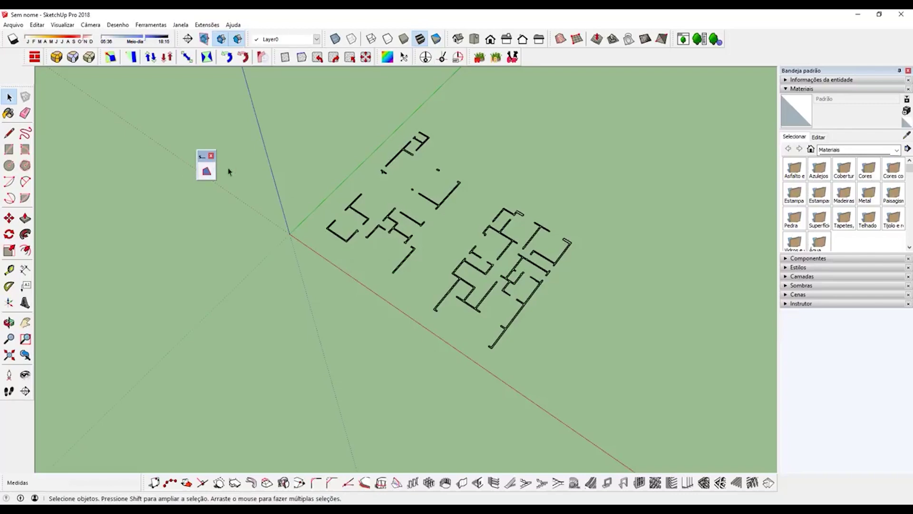
middle_drag(416, 213, 446, 259)
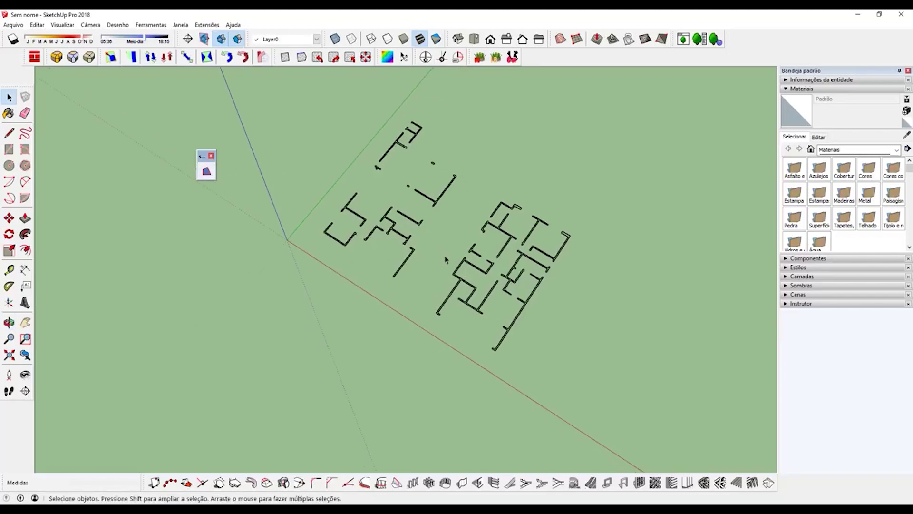
scroll(419, 244, up, 2)
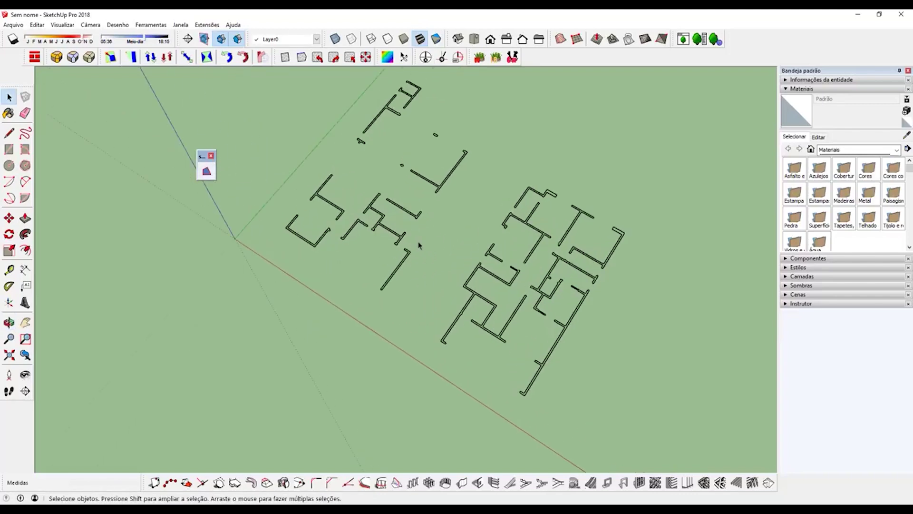
Step: Open the floor-plan group for editing
click(402, 245)
scroll(395, 240, down, 1)
scroll(393, 239, down, 1)
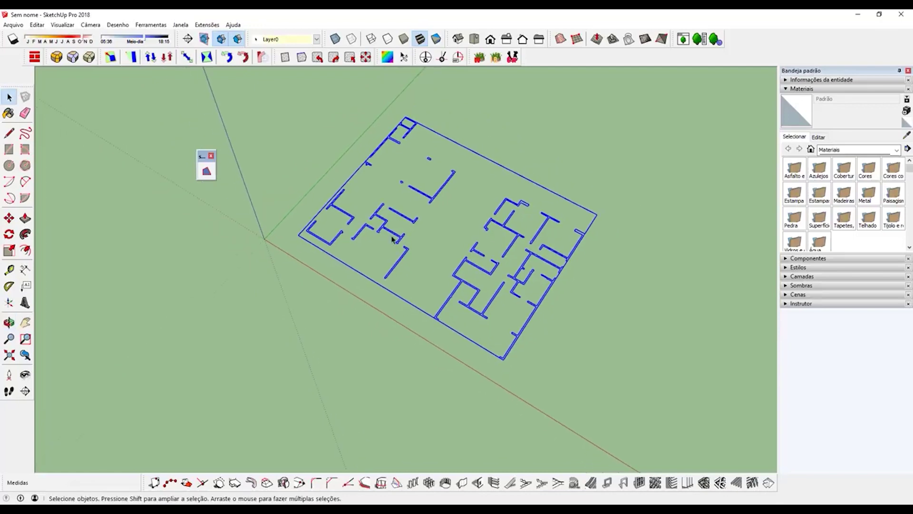
double_click(400, 241)
mouse_move(398, 246)
middle_down()
mouse_move(562, 247)
mouse_move(368, 132)
mouse_move(304, 123)
middle_up()
drag(244, 95, 333, 177)
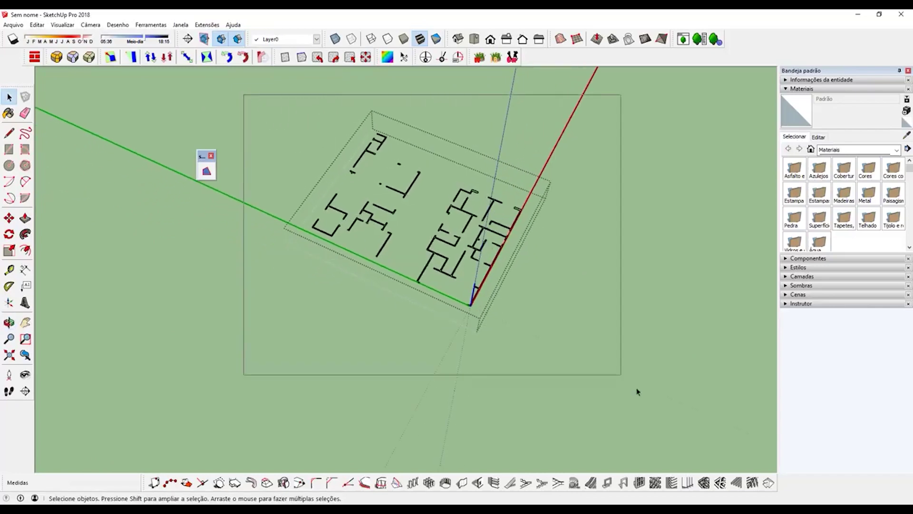
Step: Select every wall line of the plan and fill them with Make Face
drag(386, 224, 647, 380)
scroll(429, 241, up, 2)
scroll(429, 241, up, 3)
scroll(385, 263, up, 2)
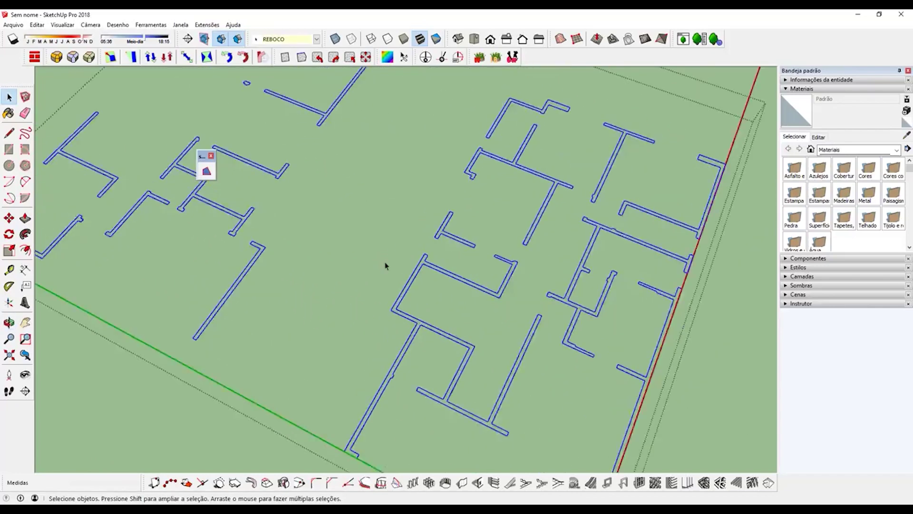
scroll(385, 263, up, 2)
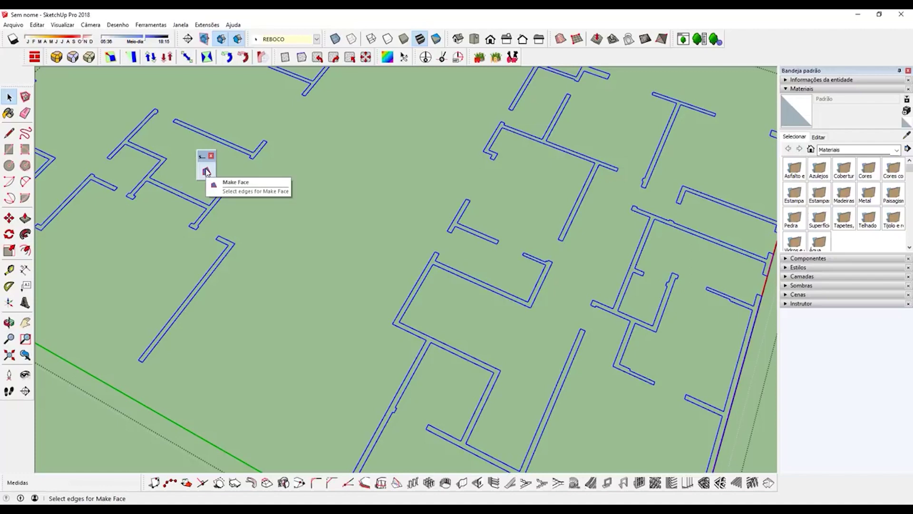
click(206, 172)
Step: Deselect, then orbit and pan to inspect the new flat wall faces
mouse_move(371, 292)
middle_down()
mouse_move(464, 292)
mouse_move(379, 252)
mouse_move(670, 336)
mouse_move(496, 267)
mouse_move(538, 248)
mouse_move(524, 285)
mouse_move(505, 284)
middle_up()
click(379, 252)
scroll(504, 284, up, 2)
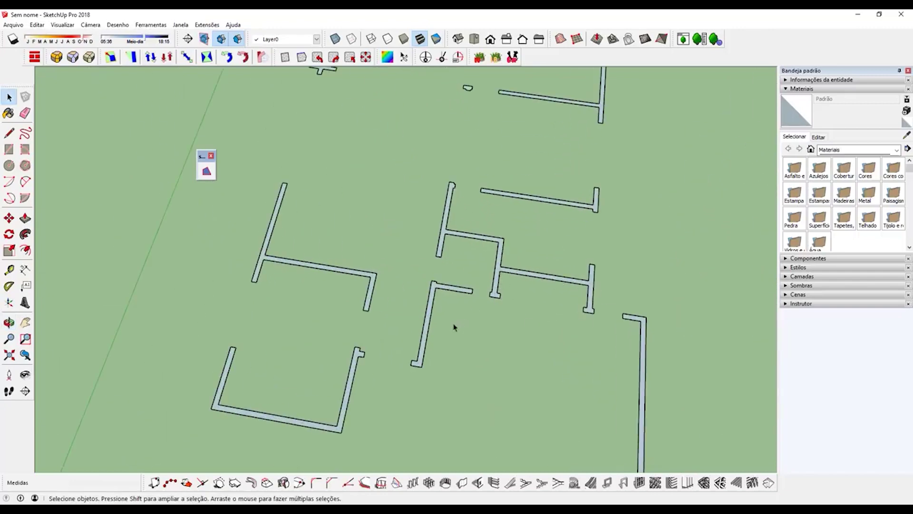
mouse_move(455, 327)
middle_down()
mouse_move(465, 308)
mouse_move(603, 218)
mouse_move(590, 213)
middle_up()
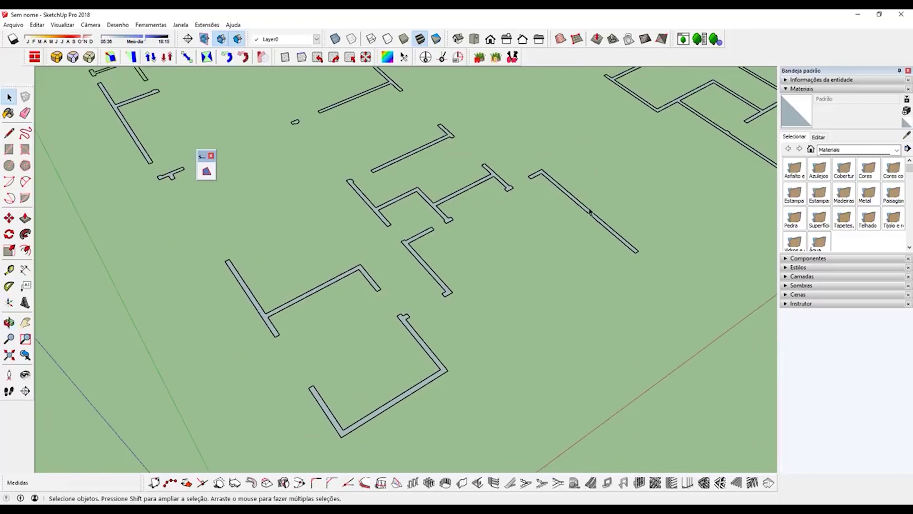
shift+middle_drag(510, 211, 547, 202)
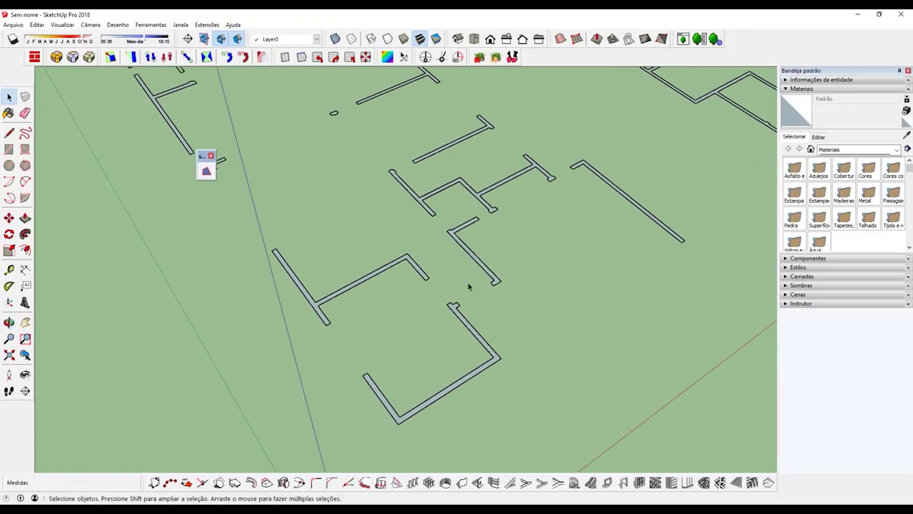
mouse_move(469, 286)
shift+middle_down()
mouse_move(504, 273)
mouse_move(483, 278)
shift+middle_up()
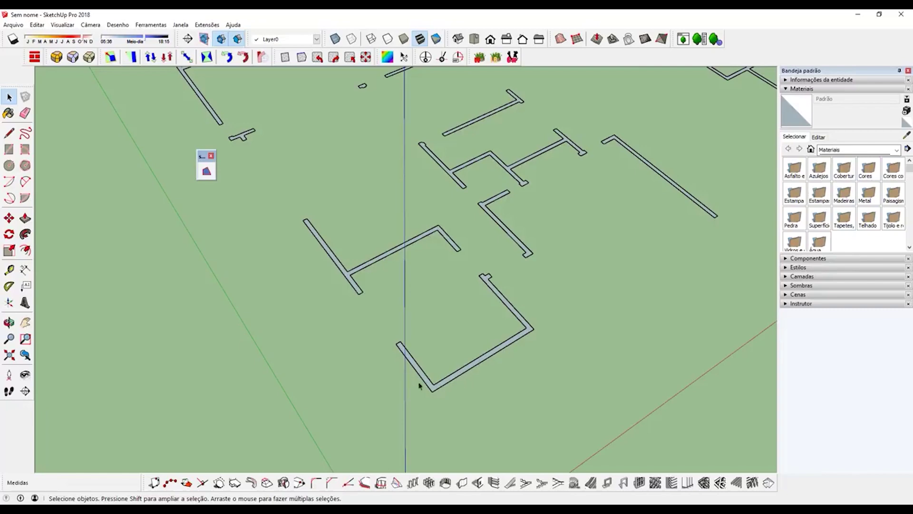
mouse_move(526, 231)
middle_down()
mouse_move(347, 228)
mouse_move(497, 247)
mouse_move(347, 200)
mouse_move(447, 317)
middle_up()
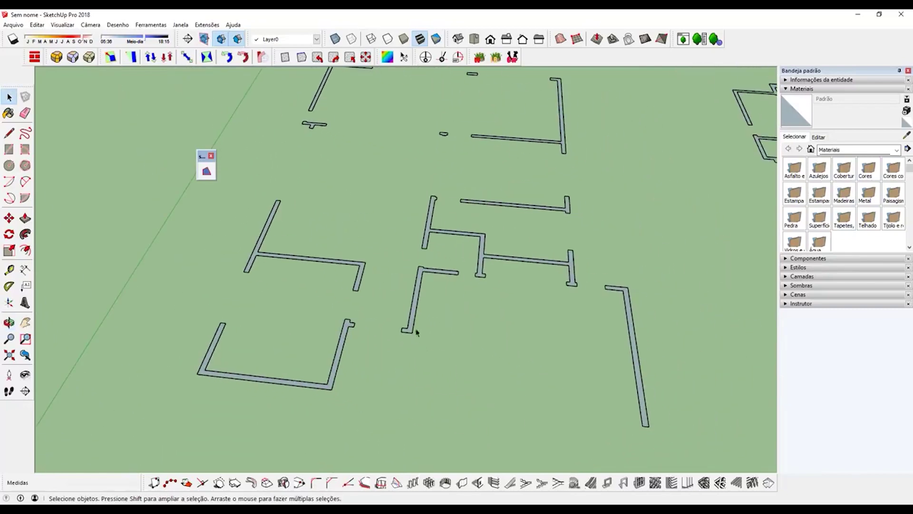
Step: Push/Pull the L-shaped wall to 3,95m and repeat on the U, T and thin right walls
key(p)
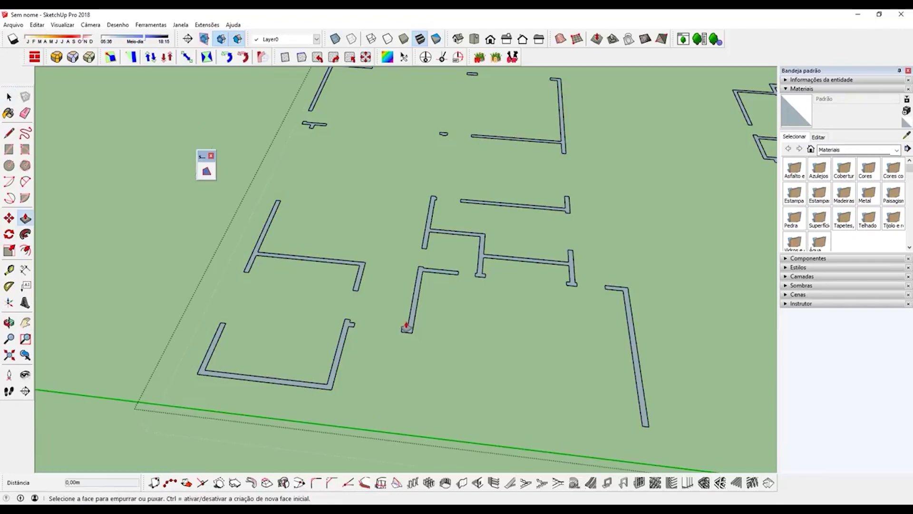
click(409, 326)
click(377, 256)
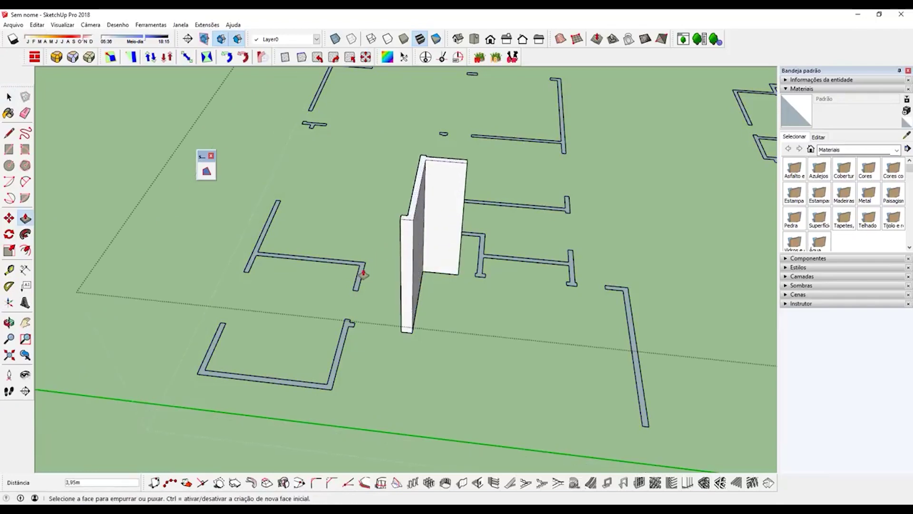
double_click(362, 273)
double_click(349, 328)
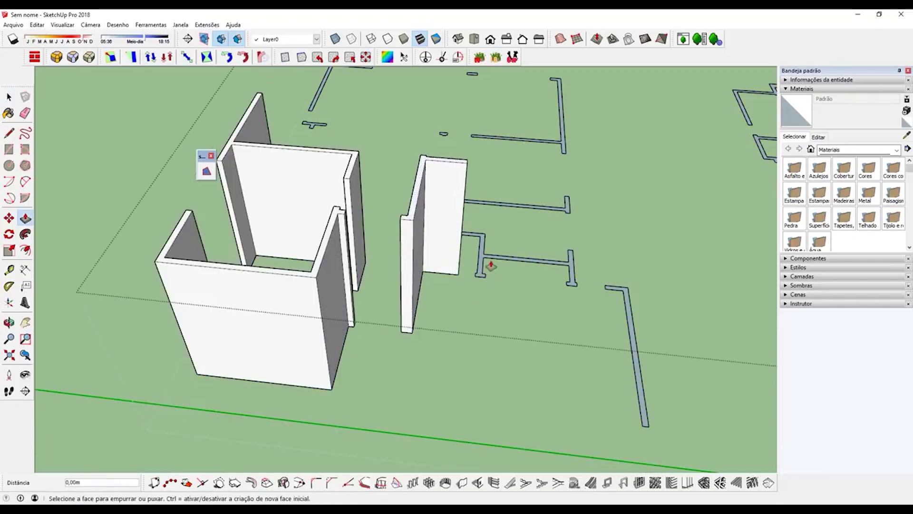
double_click(482, 260)
double_click(623, 297)
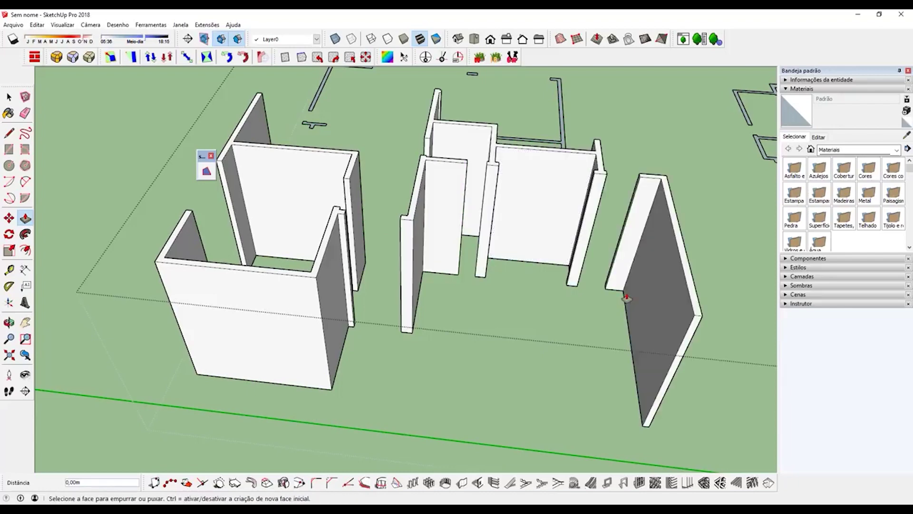
Step: Raise the middle L wall, thin post, small T piece and long left wall to 3,95m
middle_drag(623, 298, 451, 297)
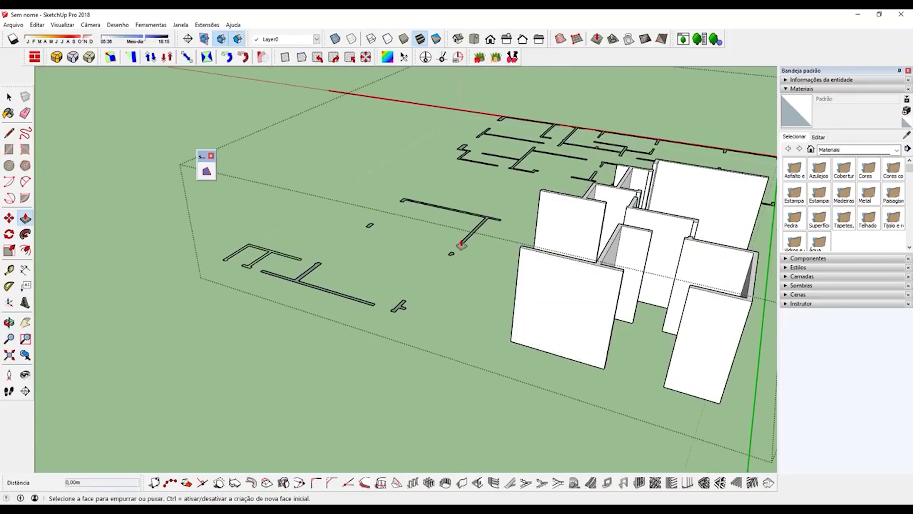
double_click(461, 242)
double_click(451, 258)
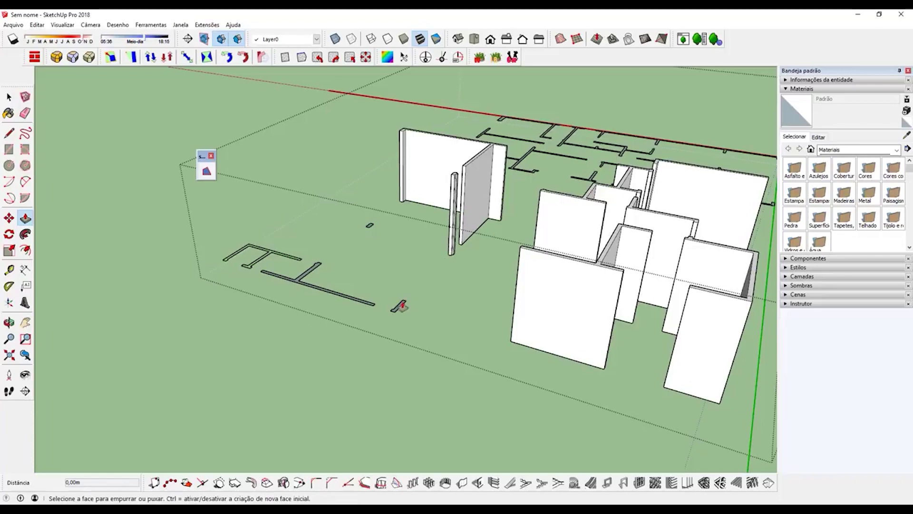
double_click(400, 305)
double_click(356, 303)
Step: Select the H-shaped outline's edges and fill it with a face
mouse_move(356, 302)
middle_down()
mouse_move(485, 285)
mouse_move(673, 347)
middle_up()
scroll(408, 367, up, 3)
scroll(364, 323, up, 3)
mouse_move(364, 323)
middle_down()
mouse_move(433, 314)
mouse_move(457, 328)
middle_up()
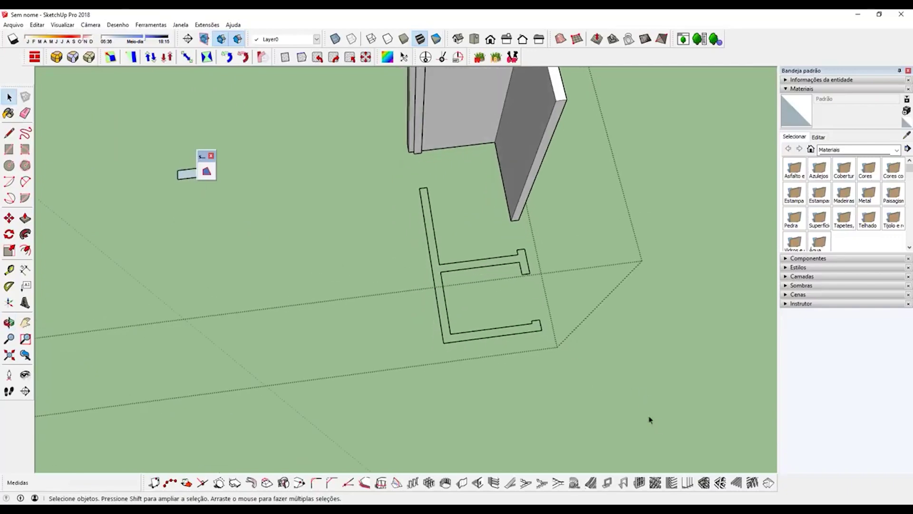
drag(658, 419, 368, 245)
middle_drag(485, 218, 444, 193)
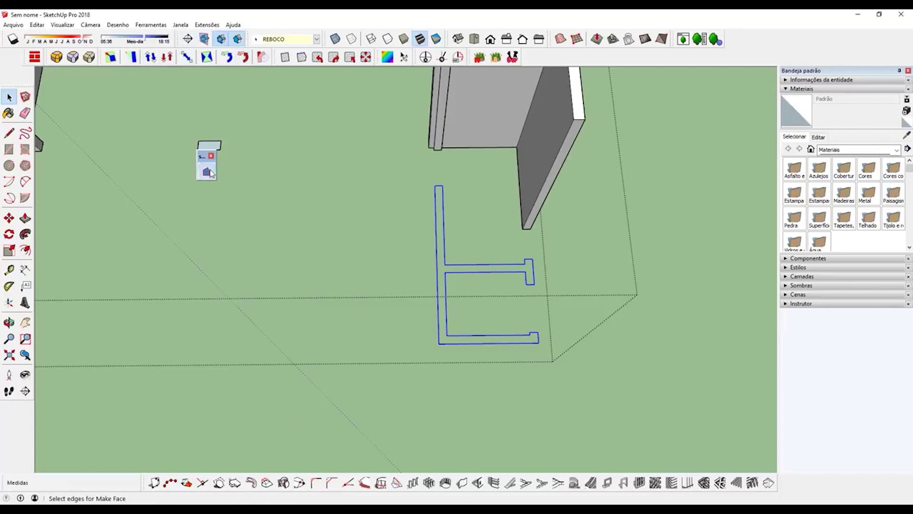
click(398, 240)
middle_drag(398, 241, 468, 304)
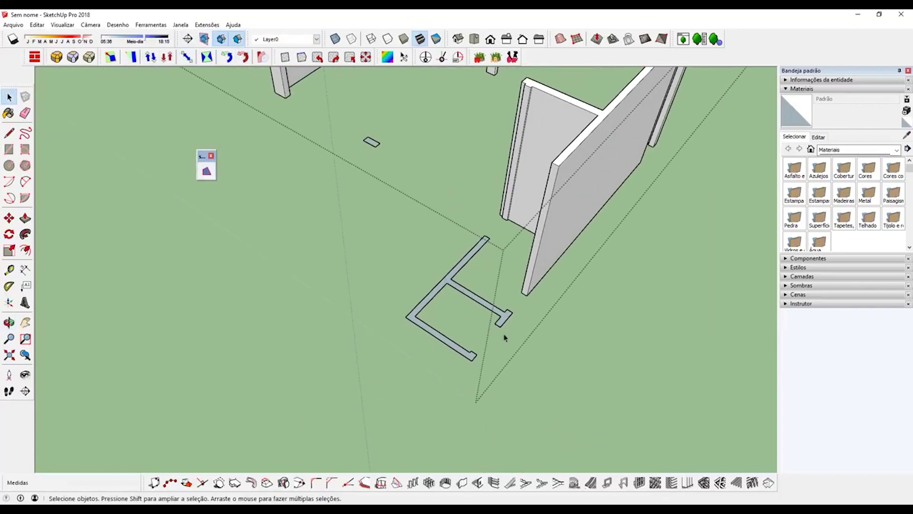
Step: Push/Pull the H-shaped outline up to the full 3,95m wall height
key(p)
click(503, 320)
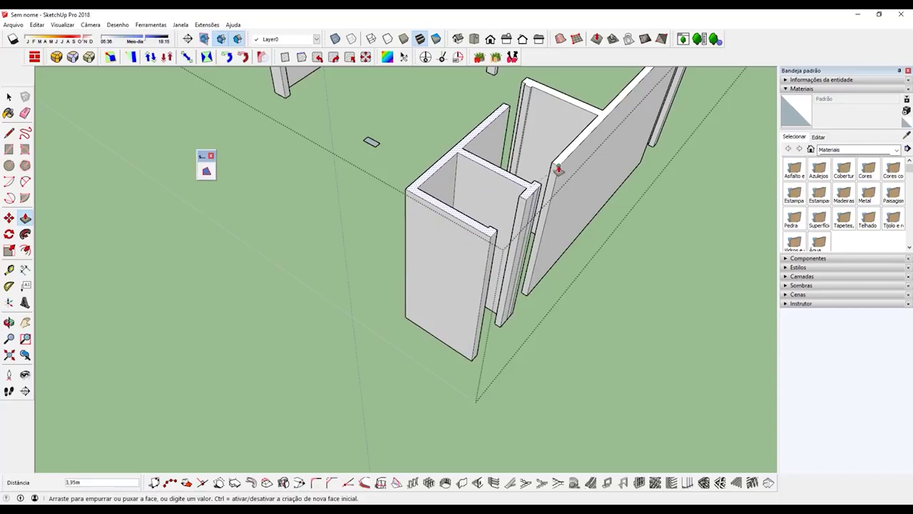
click(393, 207)
scroll(392, 207, down, 1)
middle_drag(392, 207, 166, 238)
Step: Raise the small rectangle into a full-height post, then undo the last extrusion
drag(204, 227, 205, 225)
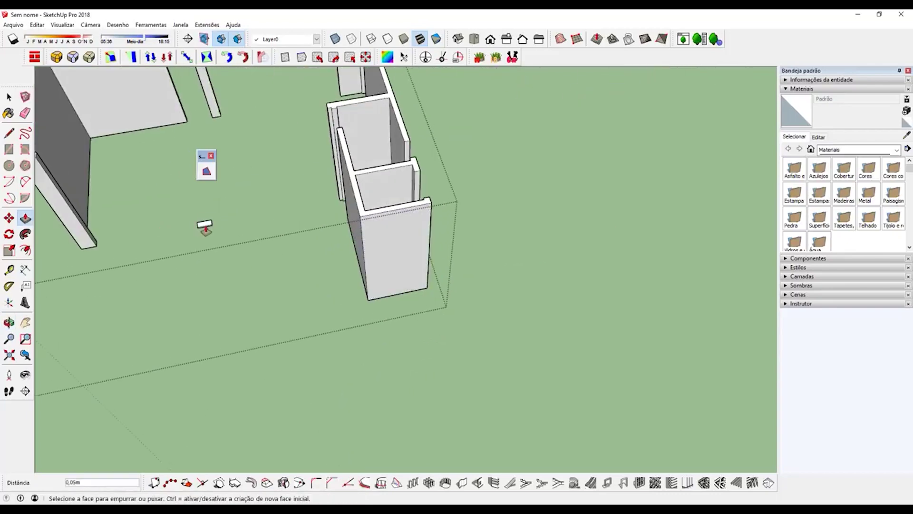
click(204, 224)
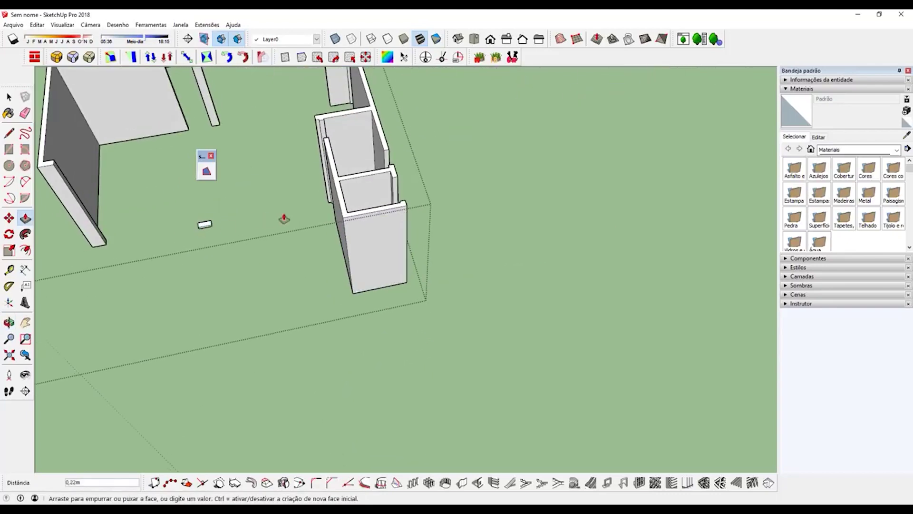
click(345, 200)
scroll(604, 229, down, 2)
key(space)
mouse_move(604, 228)
middle_down()
mouse_move(336, 180)
mouse_move(435, 232)
mouse_move(491, 222)
mouse_move(514, 295)
mouse_move(235, 206)
mouse_move(464, 293)
mouse_move(271, 106)
mouse_move(363, 208)
mouse_move(351, 252)
mouse_move(464, 255)
mouse_move(352, 228)
mouse_move(376, 267)
mouse_move(541, 378)
mouse_move(485, 333)
middle_up()
scroll(337, 179, down, 2)
key(ctrl+z)
key(ctrl+z)
Step: Undo the wall extrusions, then reselect the whole plan and reapply Make Face
key(ctrl+z)
key(ctrl+z)
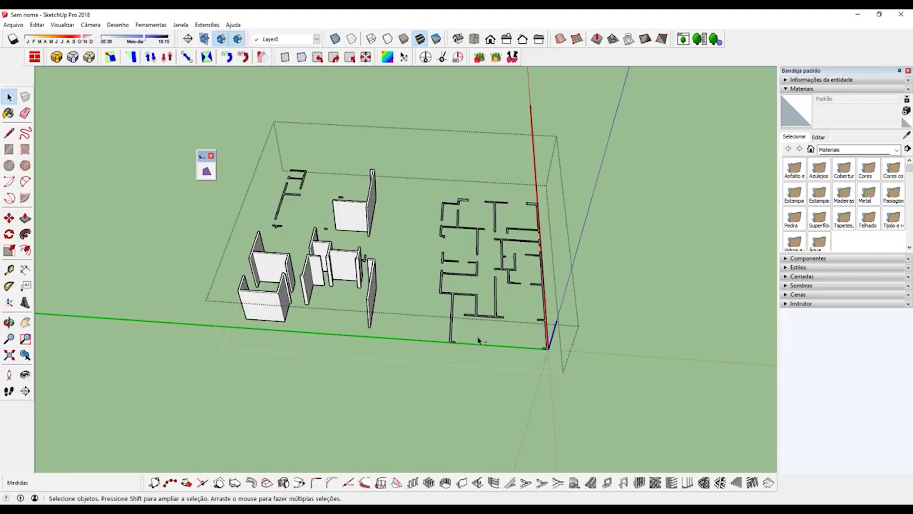
key(ctrl+z)
key(ctrl+z)
key(ctrl+z)
key(ctrl+z)
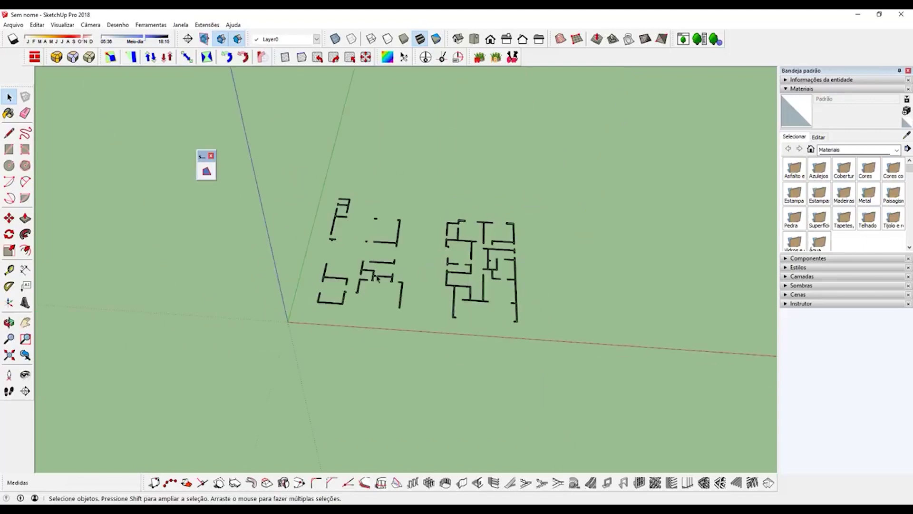
key(ctrl+z)
key(ctrl+z)
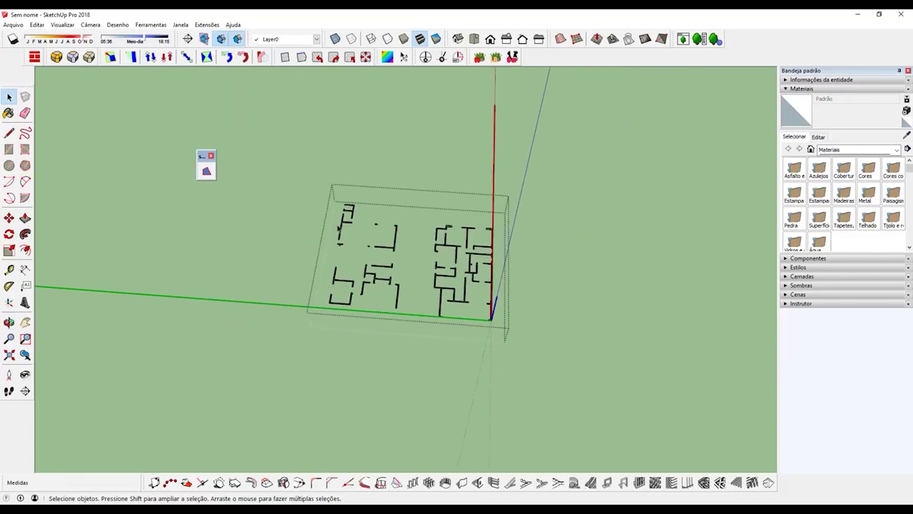
mouse_move(245, 135)
mouse_down()
mouse_move(341, 227)
mouse_move(735, 453)
mouse_up()
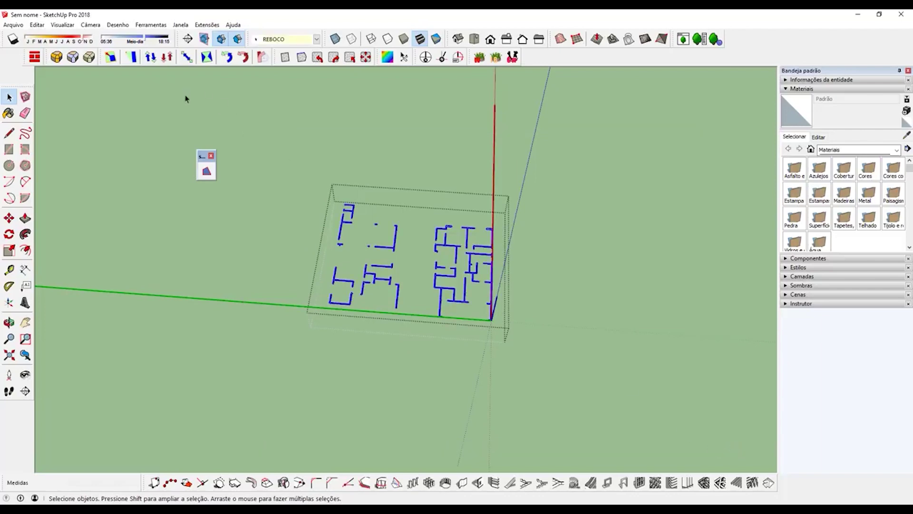
drag(185, 98, 716, 471)
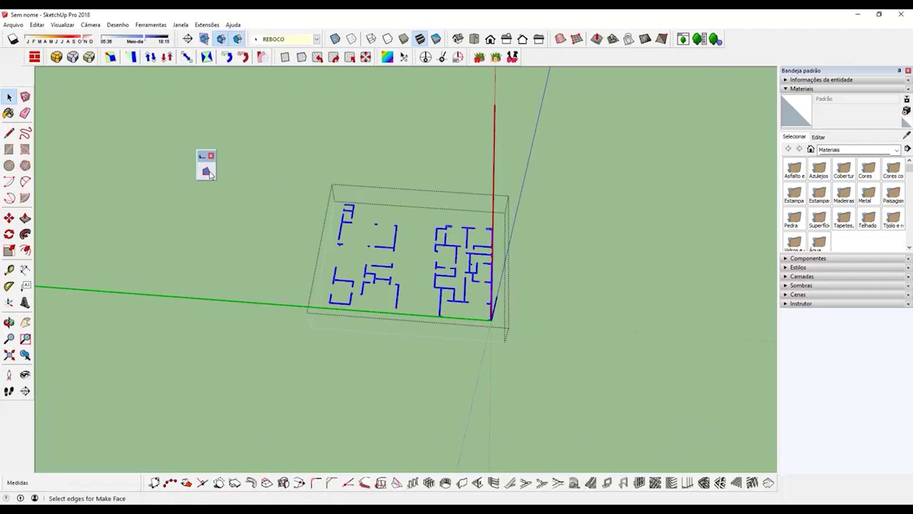
click(210, 172)
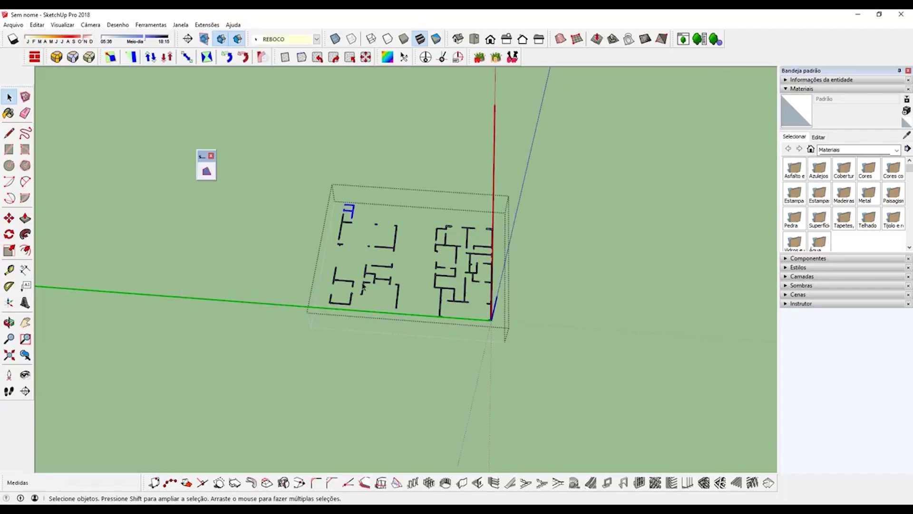
Step: Zoom and orbit the plan into perspective, then exit the group being edited
scroll(361, 288, up, 3)
scroll(362, 288, up, 3)
scroll(361, 288, up, 3)
scroll(362, 287, down, 5)
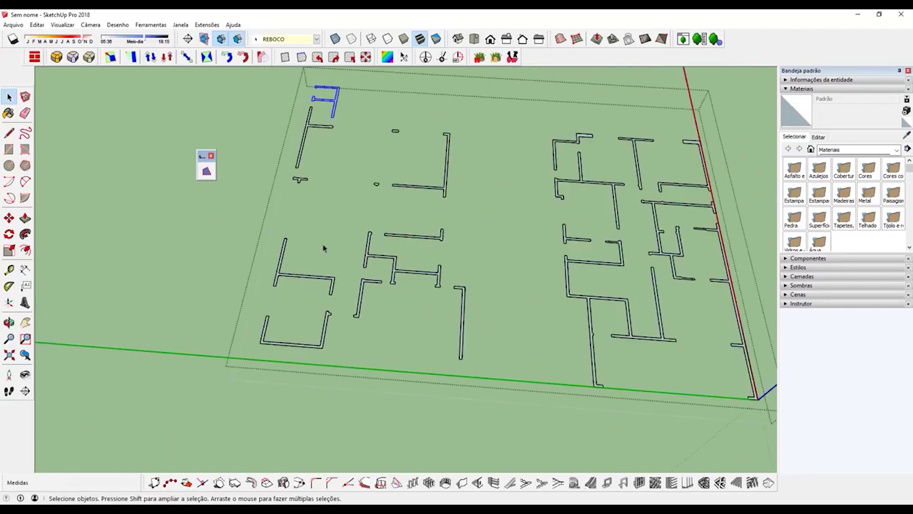
mouse_move(322, 245)
middle_down()
mouse_move(661, 316)
mouse_move(271, 261)
mouse_move(402, 272)
middle_up()
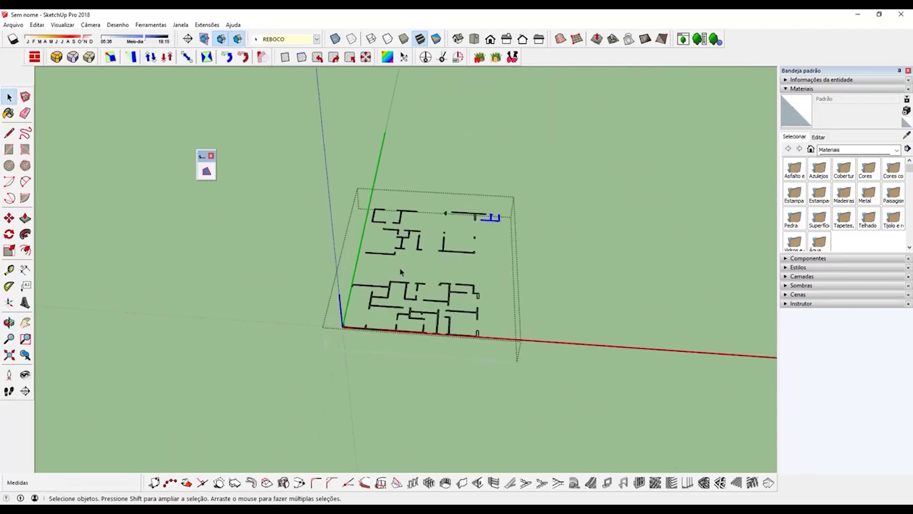
key(Escape)
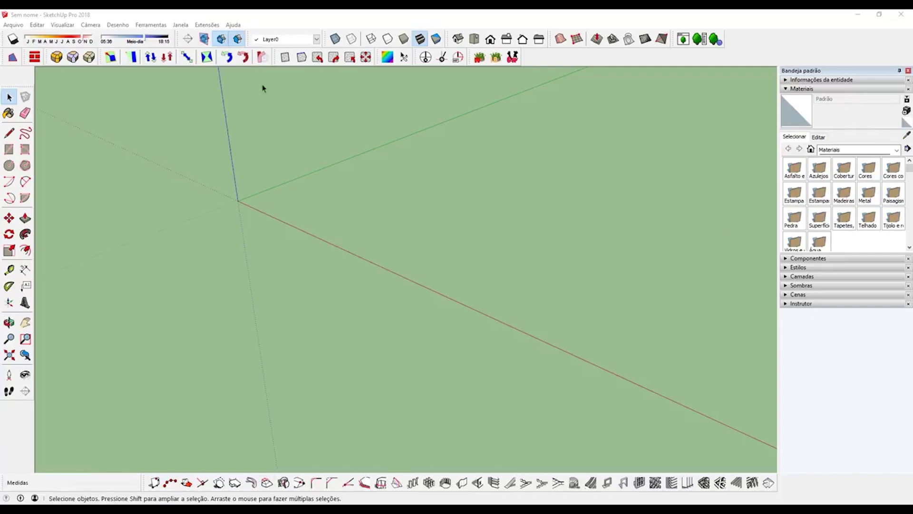
Step: Float the Floor Generator toolbar over the empty viewport and orbit the scene
mouse_move(37, 61)
mouse_down()
mouse_move(232, 210)
mouse_move(213, 174)
mouse_up()
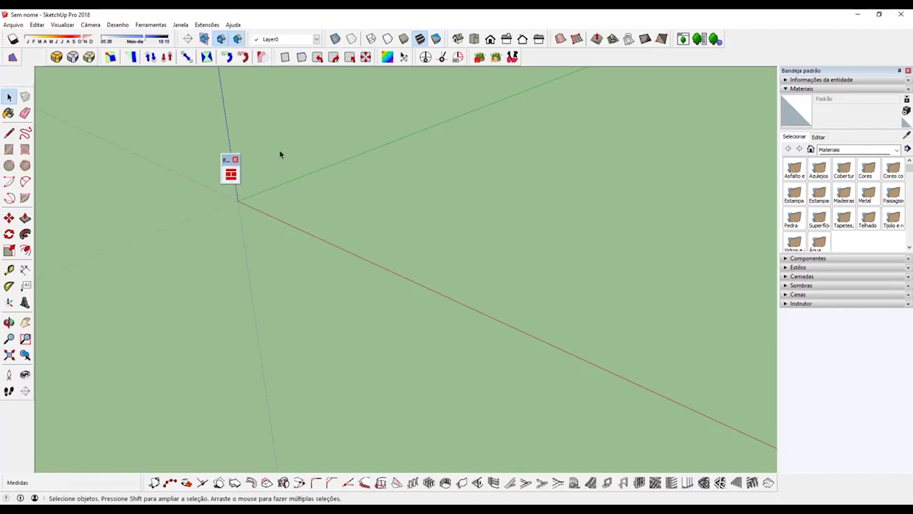
mouse_move(280, 152)
middle_down()
mouse_move(287, 198)
mouse_move(253, 189)
middle_up()
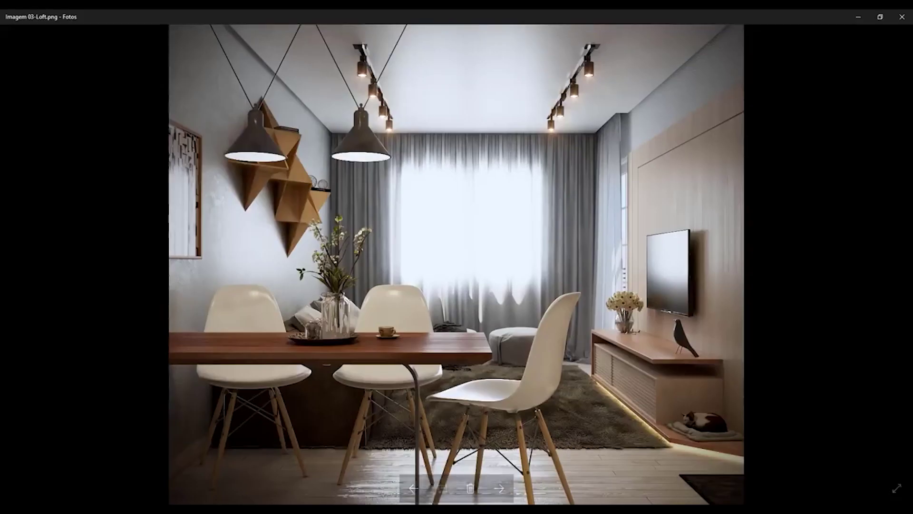
Step: Zoom into the Loft render and pan across the wooden floor under the table and chairs
scroll(297, 483, up, 2)
scroll(281, 456, up, 2)
scroll(305, 333, up, 2)
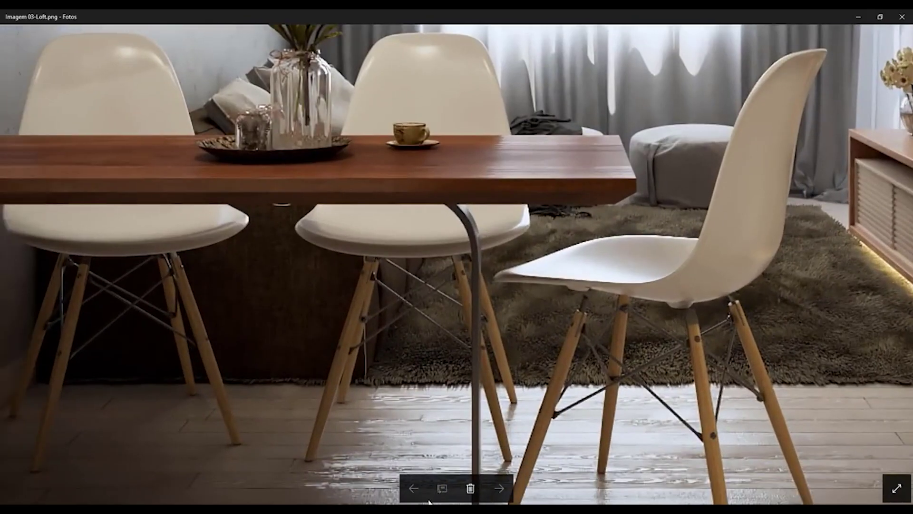
scroll(312, 427, up, 2)
drag(311, 428, 364, 263)
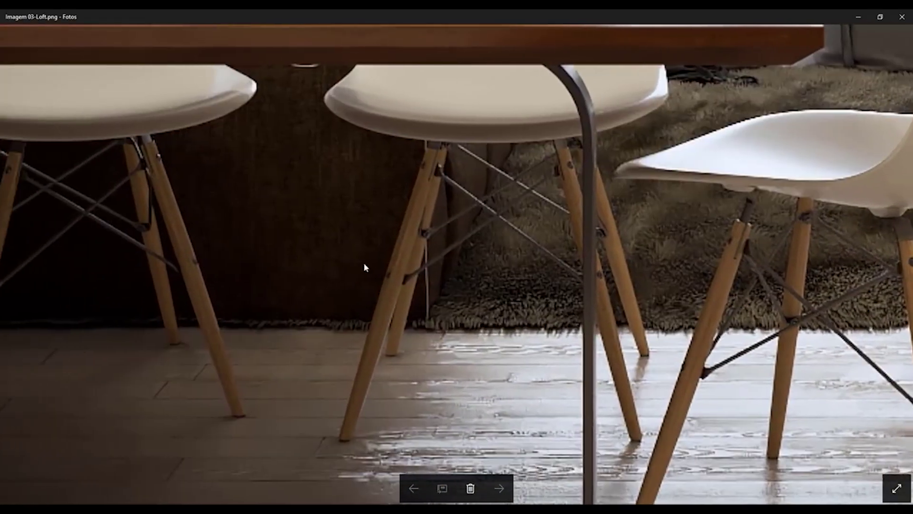
drag(231, 387, 360, 373)
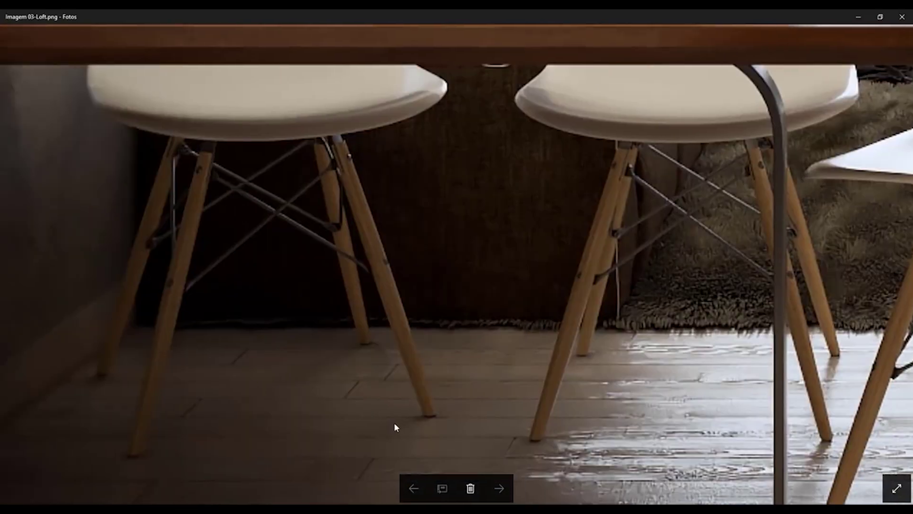
scroll(378, 304, down, 3)
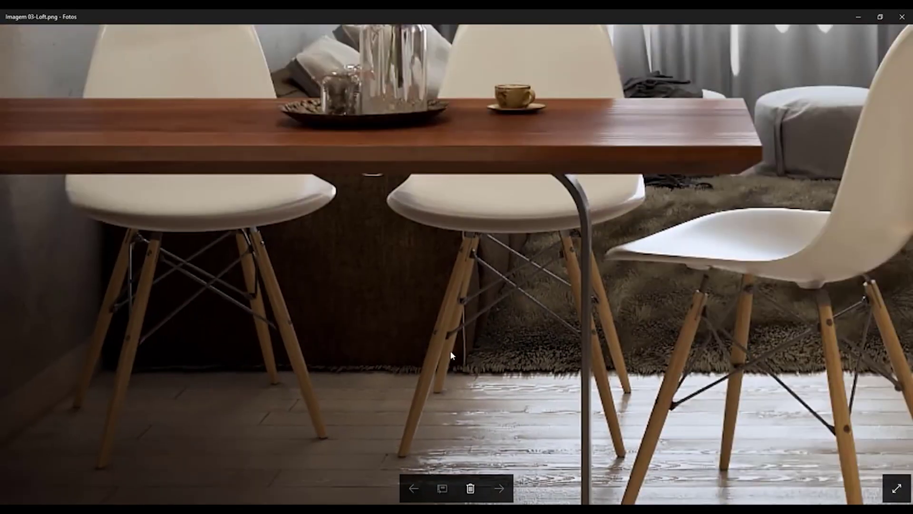
drag(552, 377, 461, 353)
scroll(213, 395, up, 3)
scroll(213, 396, down, 2)
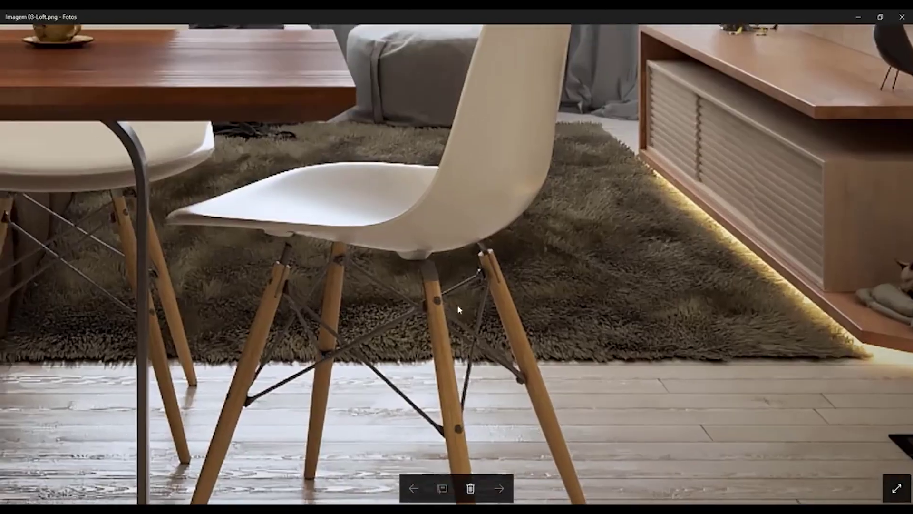
drag(458, 304, 318, 342)
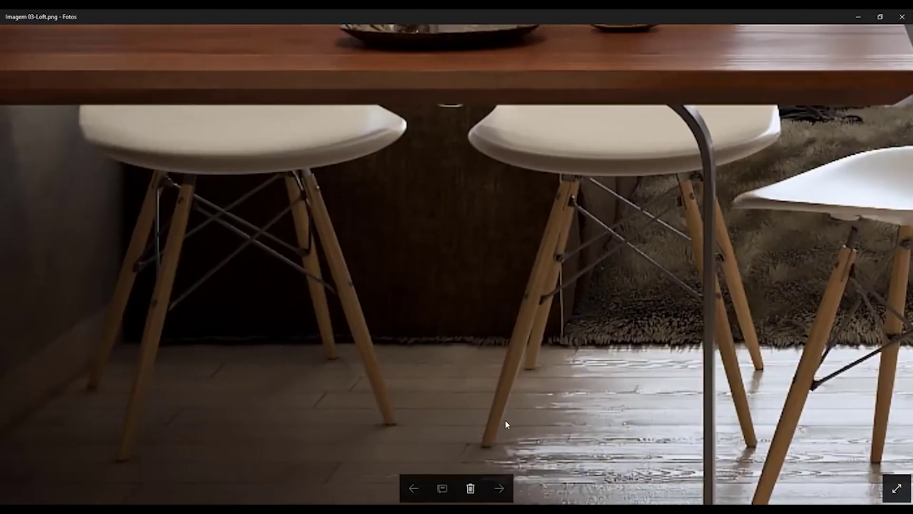
scroll(425, 317, down, 3)
scroll(413, 425, down, 2)
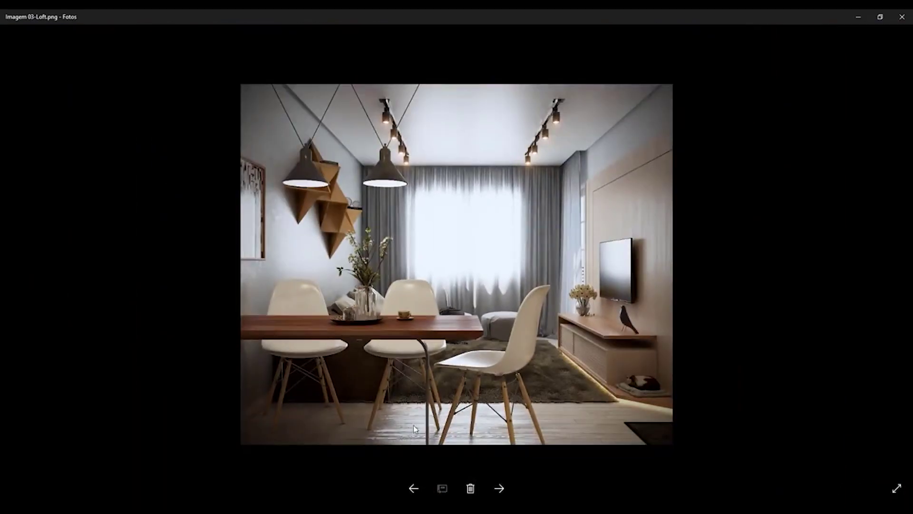
Step: View the photo full screen, exit full screen, and minimize Photos to reveal SketchUp
click(886, 489)
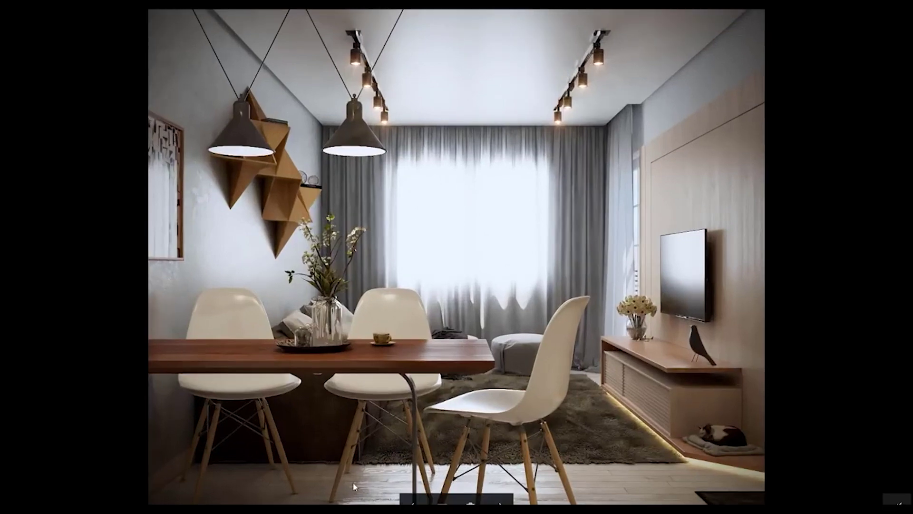
scroll(352, 478, up, 1)
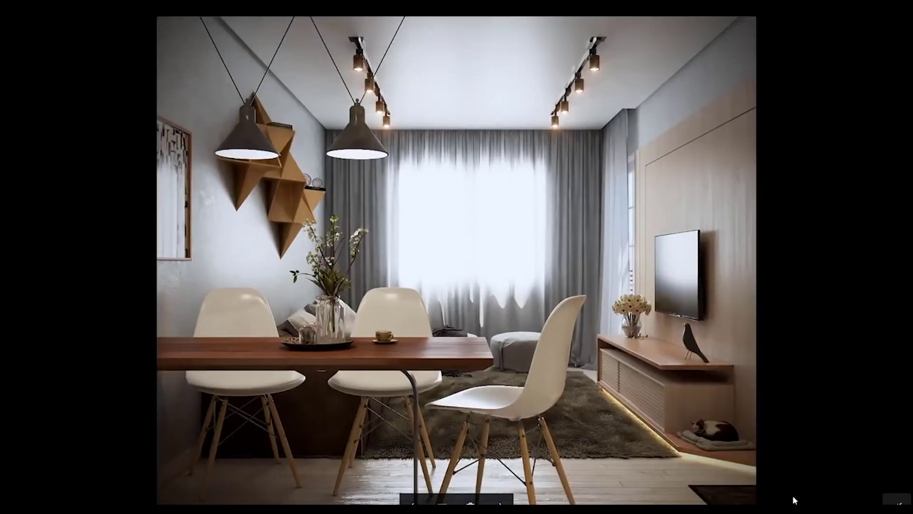
click(897, 498)
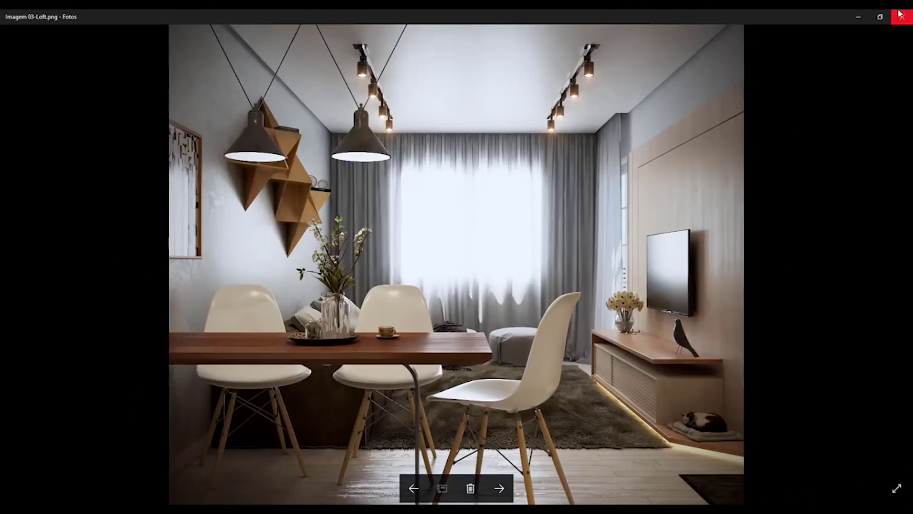
click(860, 17)
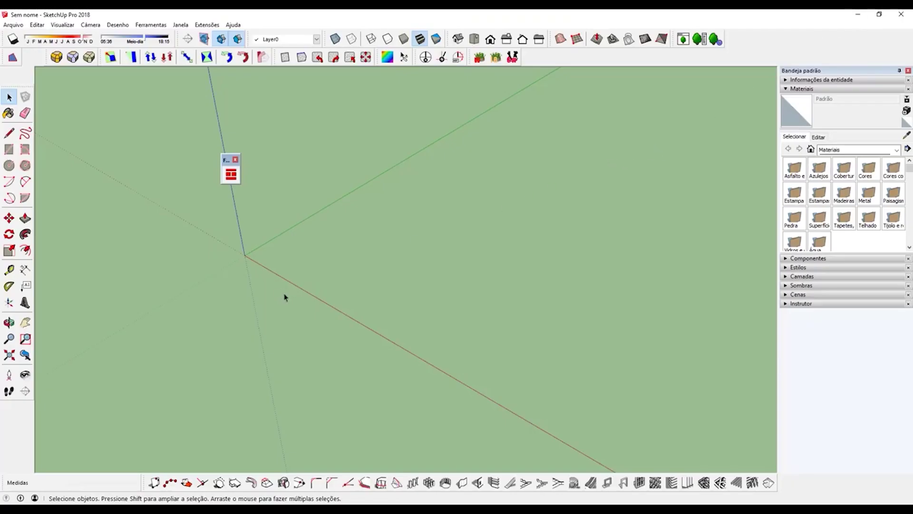
Step: Orbit to a ground view and place the rectangle's first corner beside the axes origin
middle_drag(284, 296, 335, 313)
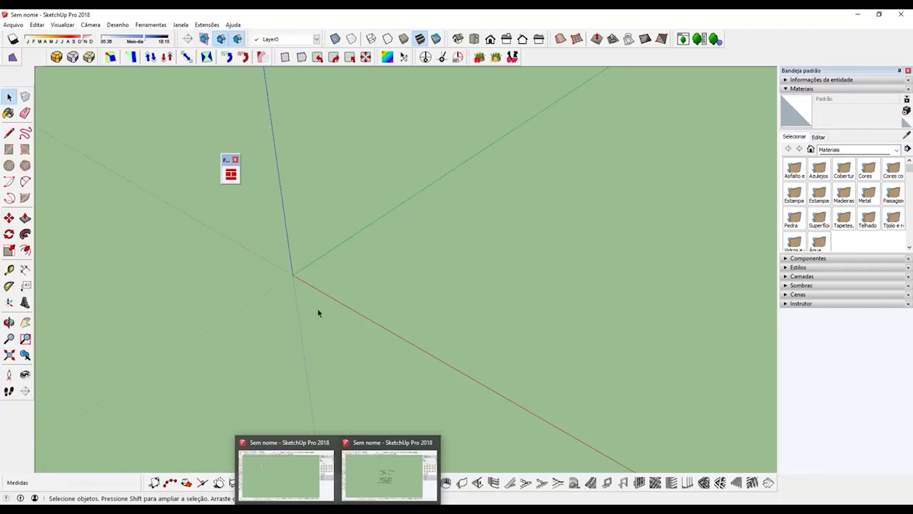
middle_drag(315, 309, 354, 300)
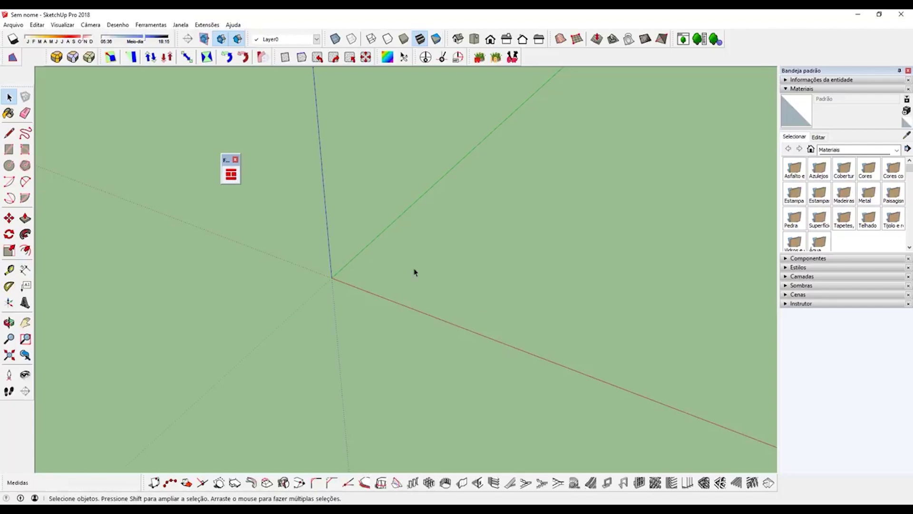
middle_drag(401, 265, 333, 297)
key(r)
click(318, 305)
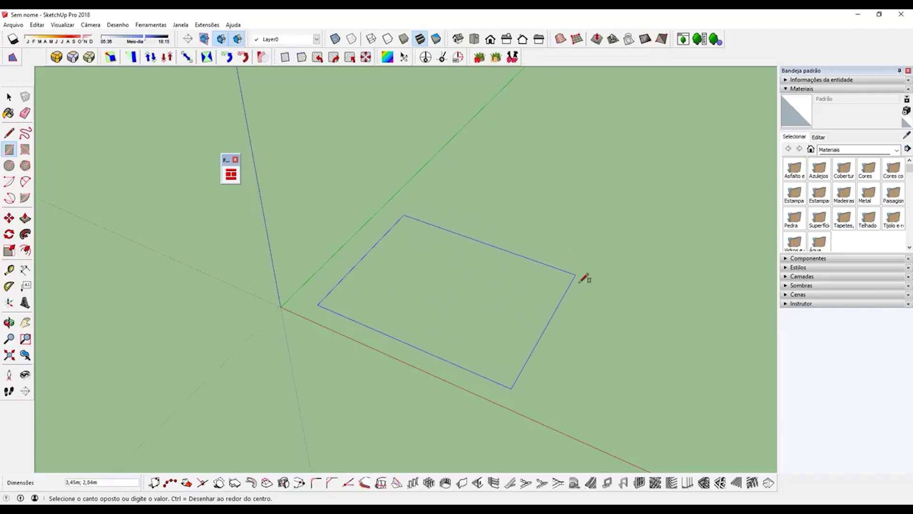
Step: Place the opposite corner to complete the rectangle, then select its face and orbit around it
click(544, 289)
scroll(485, 307, down, 2)
key(space)
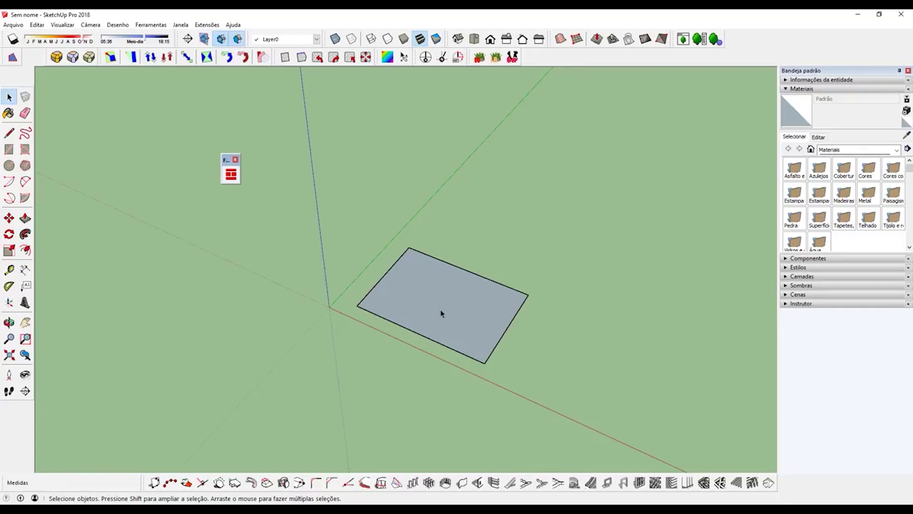
click(460, 299)
scroll(451, 308, up, 1)
scroll(420, 289, up, 1)
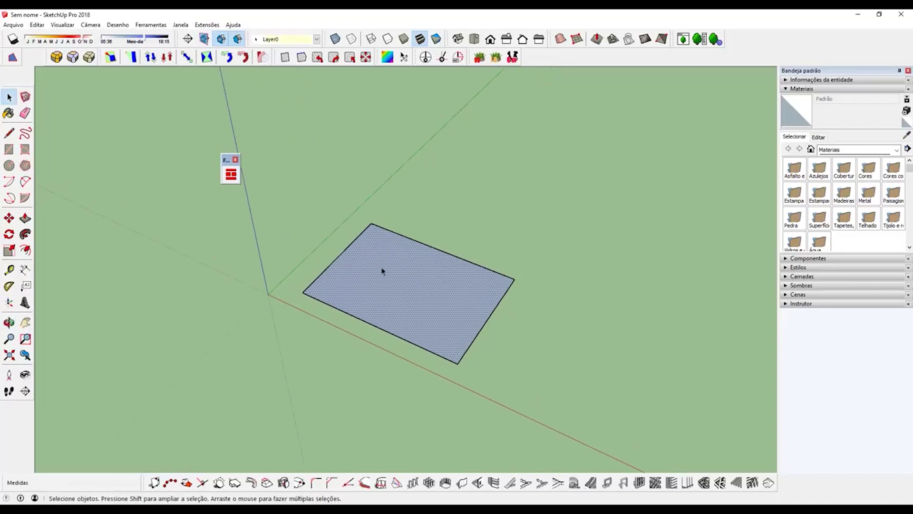
mouse_move(379, 273)
middle_down()
mouse_move(367, 262)
mouse_move(337, 290)
middle_up()
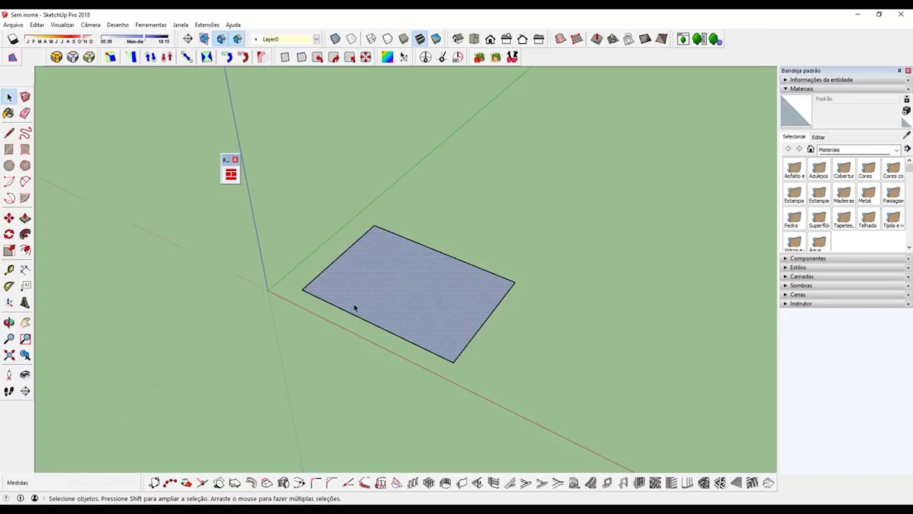
mouse_move(370, 305)
middle_down()
mouse_move(391, 319)
mouse_move(403, 313)
mouse_move(388, 282)
middle_up()
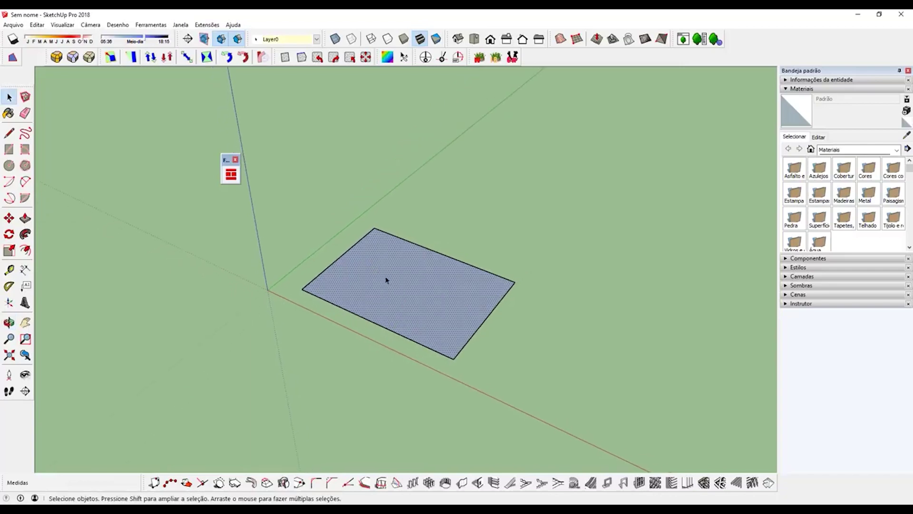
scroll(408, 298, up, 2)
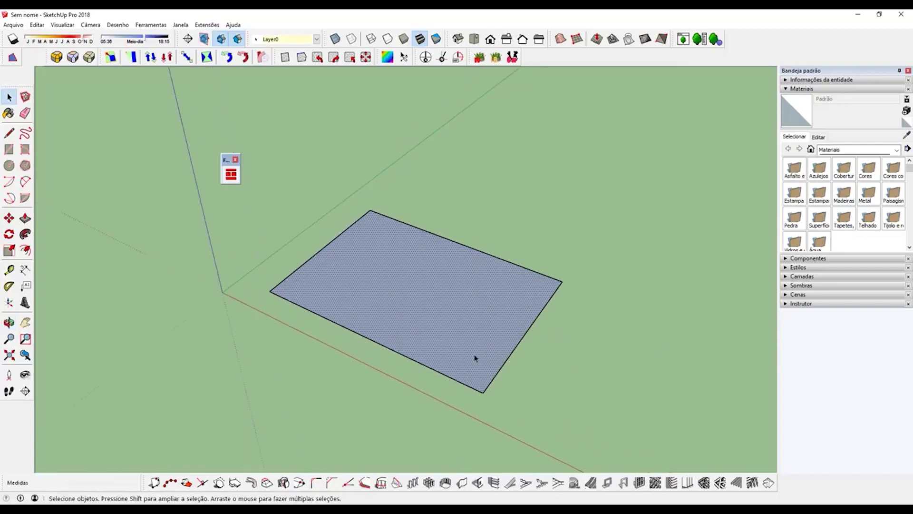
Step: Reverse the rectangular face so its white front side faces up
right_click(397, 300)
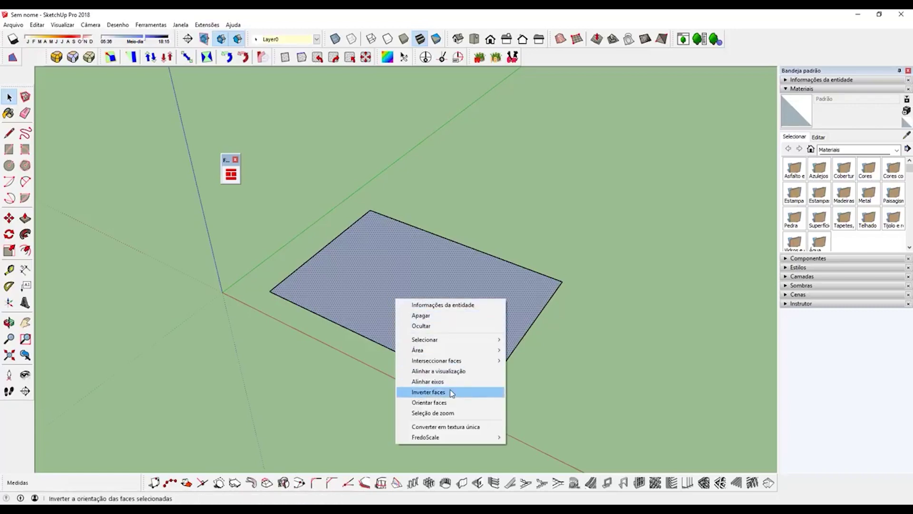
click(451, 393)
click(275, 184)
middle_drag(279, 185, 330, 199)
Step: Open the FloorGenerator settings and reposition its toolbar and dialog toward the centre-left
click(231, 175)
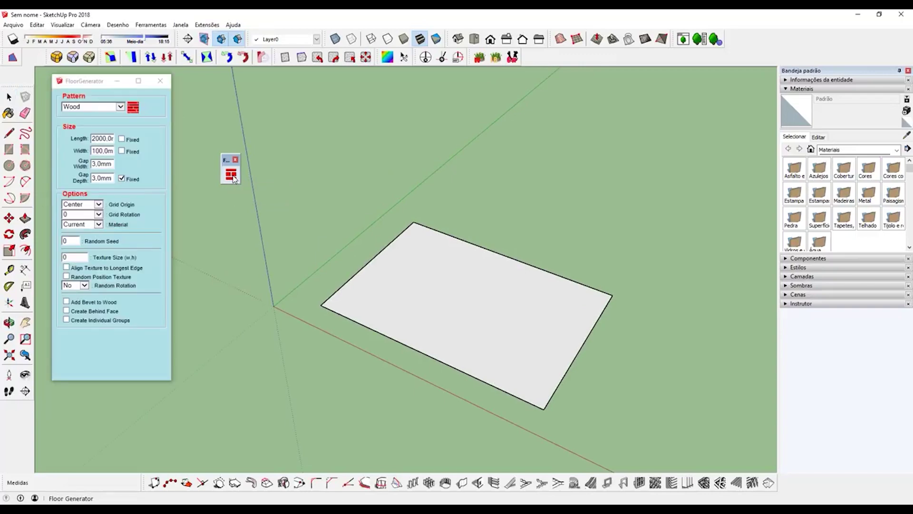
drag(241, 140, 243, 75)
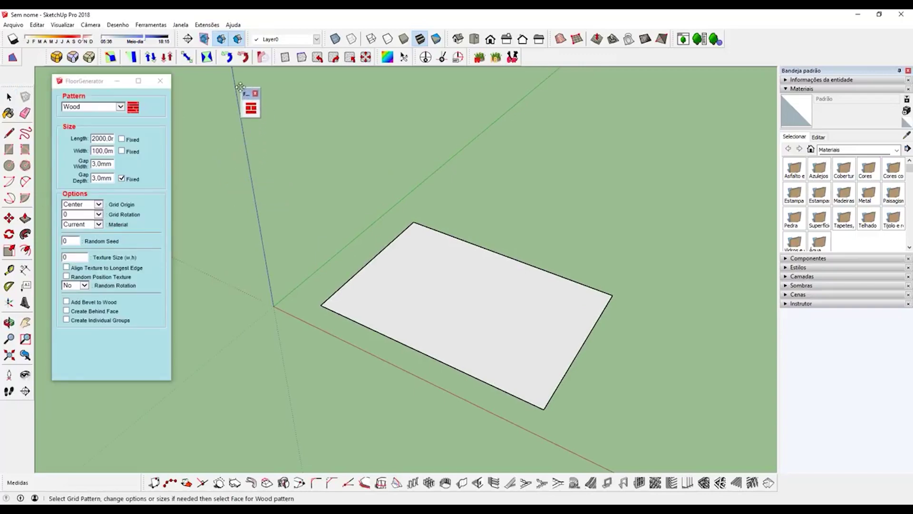
mouse_move(94, 89)
mouse_down()
mouse_move(222, 146)
mouse_move(121, 128)
mouse_up()
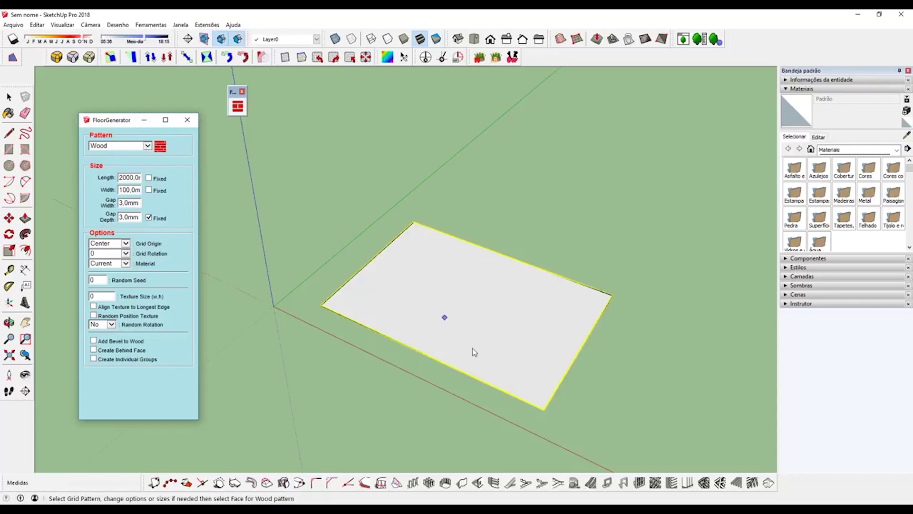
Step: Choose the Tile pattern in FloorGenerator's Pattern dropdown
click(148, 145)
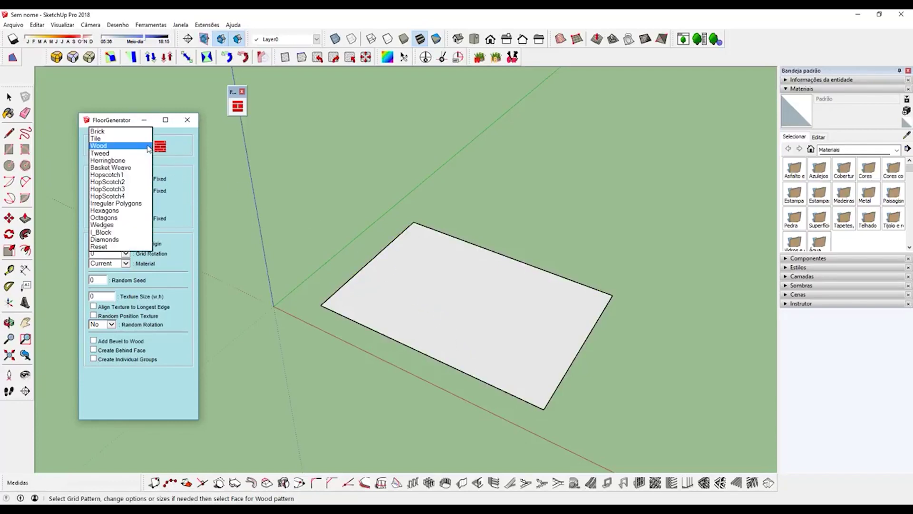
click(119, 138)
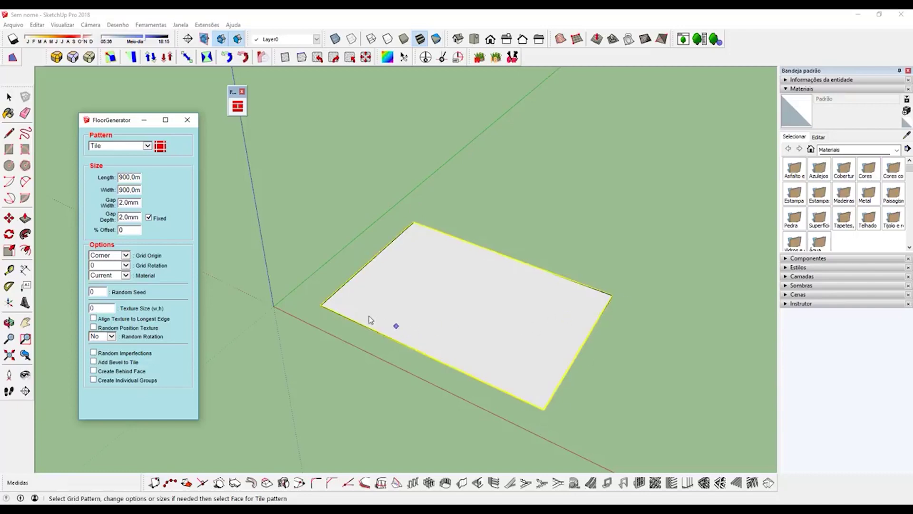
Step: Fill the rectangular face with the tile pattern and orbit to inspect it at eye level
click(344, 307)
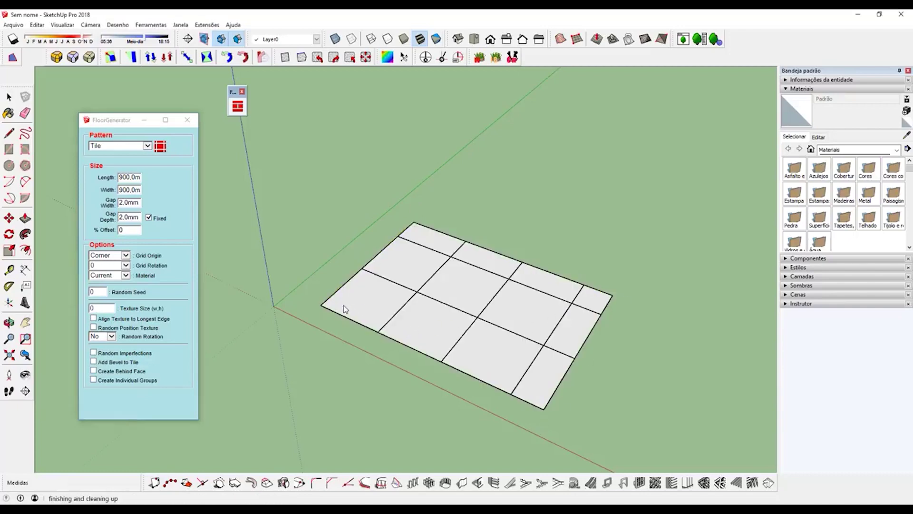
scroll(378, 287, down, 1)
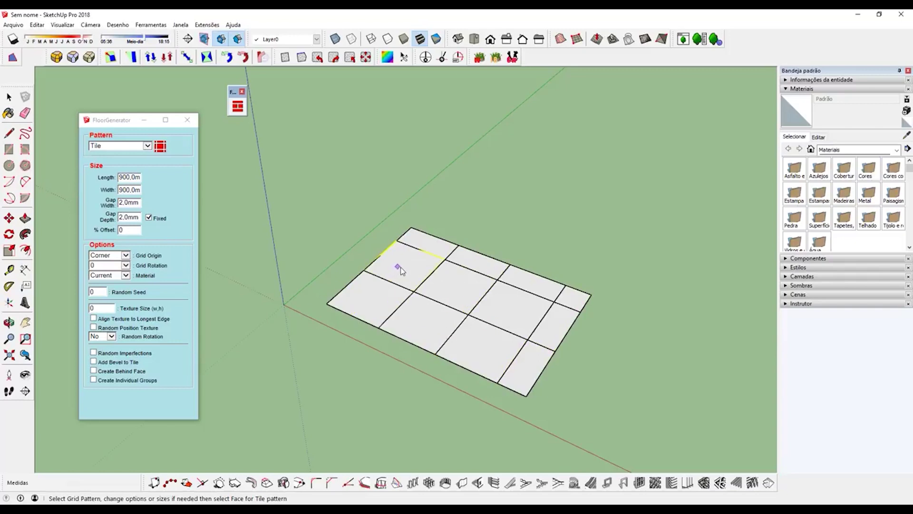
middle_drag(433, 283, 527, 318)
scroll(489, 307, up, 4)
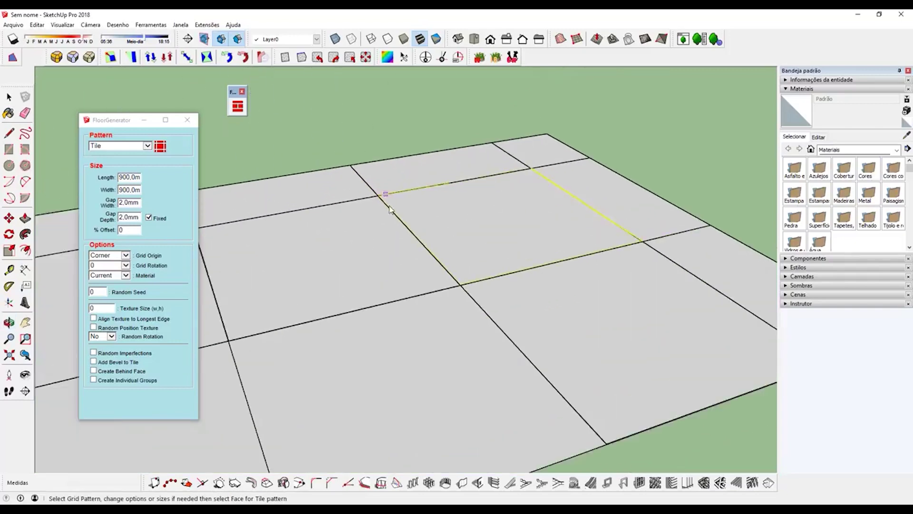
scroll(489, 308, up, 2)
scroll(490, 307, up, 3)
scroll(492, 333, up, 1)
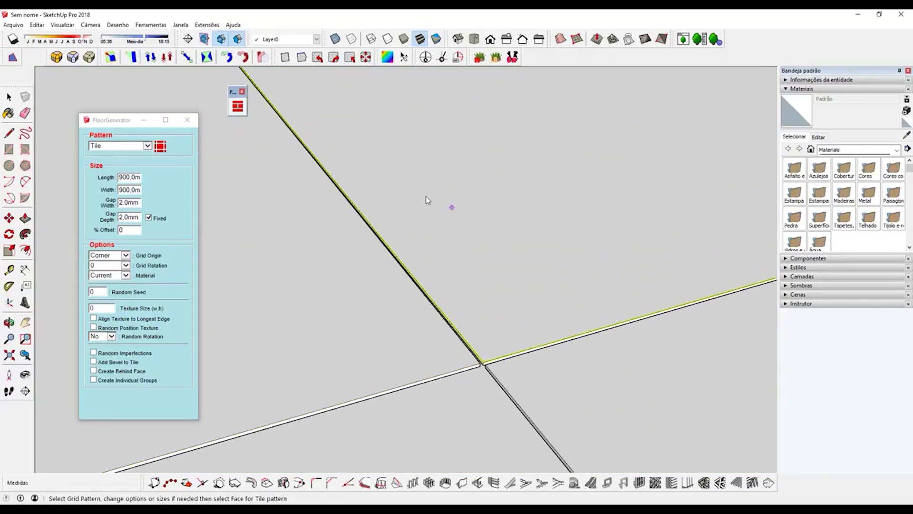
middle_drag(426, 200, 412, 206)
mouse_move(397, 313)
middle_down()
mouse_move(302, 273)
mouse_move(414, 143)
mouse_move(413, 186)
mouse_move(399, 215)
mouse_move(333, 239)
mouse_move(377, 224)
mouse_move(550, 258)
mouse_move(525, 340)
mouse_move(372, 177)
mouse_move(412, 277)
mouse_move(406, 294)
mouse_move(410, 247)
middle_up()
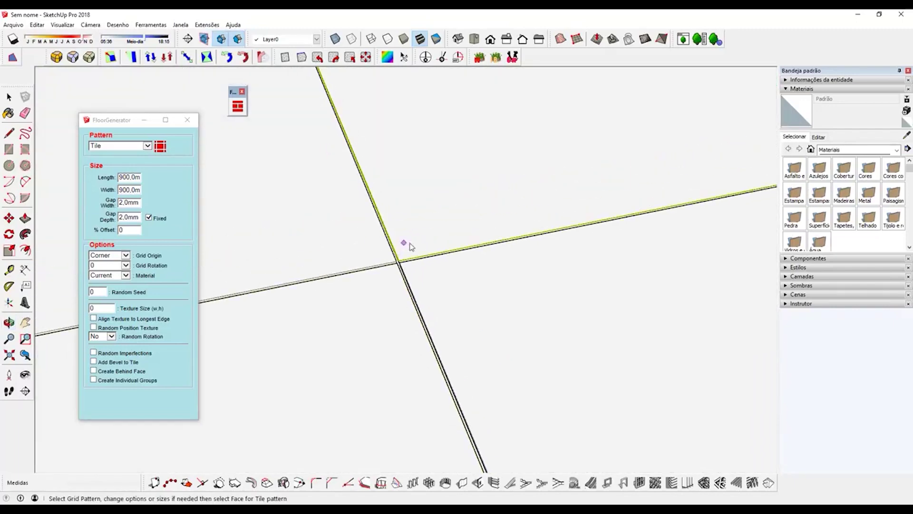
scroll(424, 224, down, 3)
scroll(431, 236, down, 3)
scroll(433, 238, down, 2)
scroll(447, 261, down, 1)
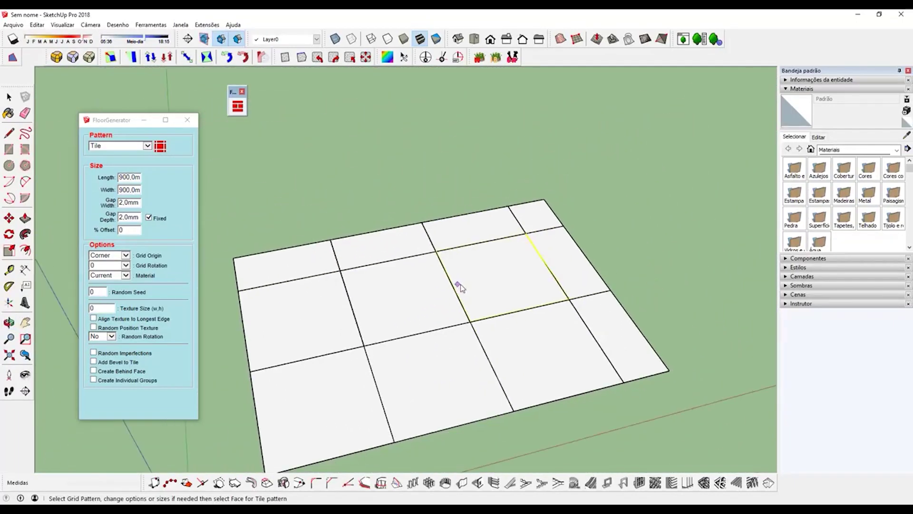
mouse_move(460, 287)
middle_down()
mouse_move(276, 239)
mouse_move(392, 228)
middle_up()
Step: Undo the tiles, leaving the face plain, and reopen FloorGenerator's pattern list
key(space)
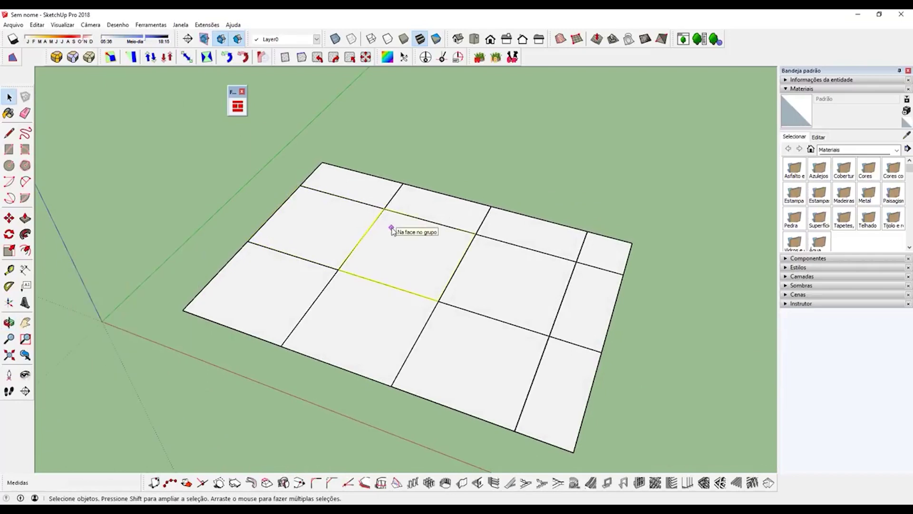
key(ctrl+z)
click(238, 106)
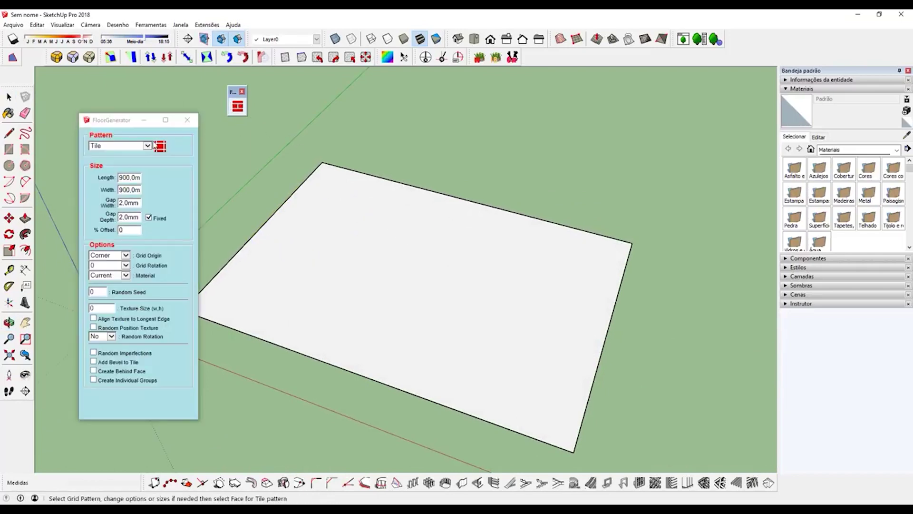
click(147, 145)
Step: Fill the face with Wood planks, 2000mm by 100mm with 3.0mm gaps
click(101, 154)
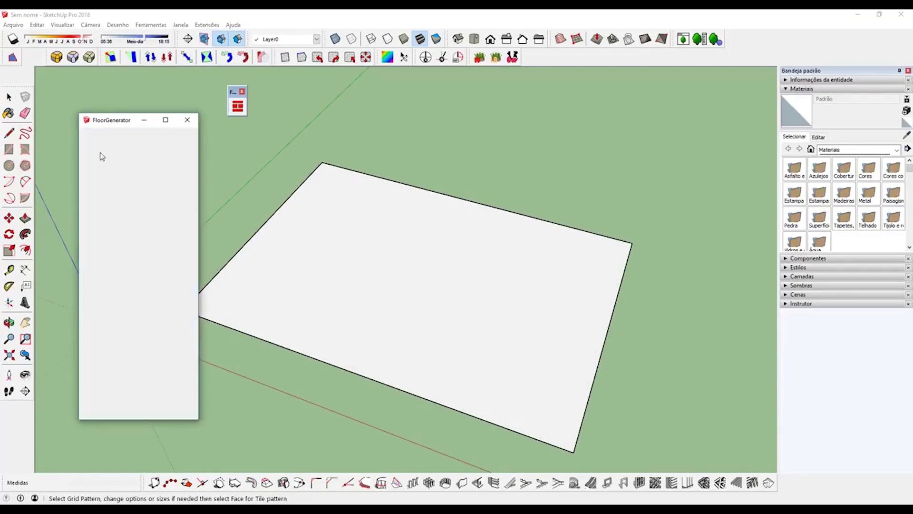
mouse_move(378, 281)
middle_down()
mouse_move(423, 297)
mouse_move(706, 224)
mouse_move(298, 338)
mouse_move(298, 347)
mouse_move(512, 346)
middle_up()
click(383, 297)
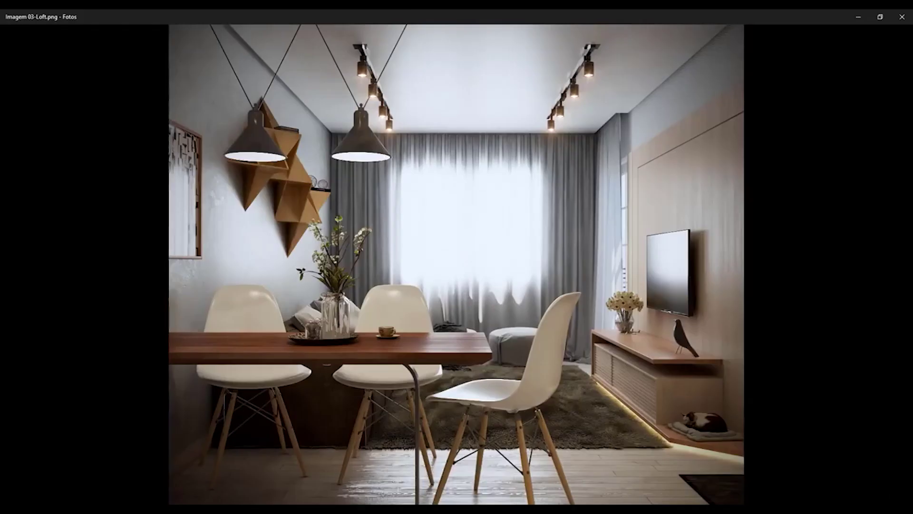
Step: Zoom around the loft render's plank floor in Photos, then minimise the viewer
scroll(249, 476, up, 2)
scroll(303, 235, up, 1)
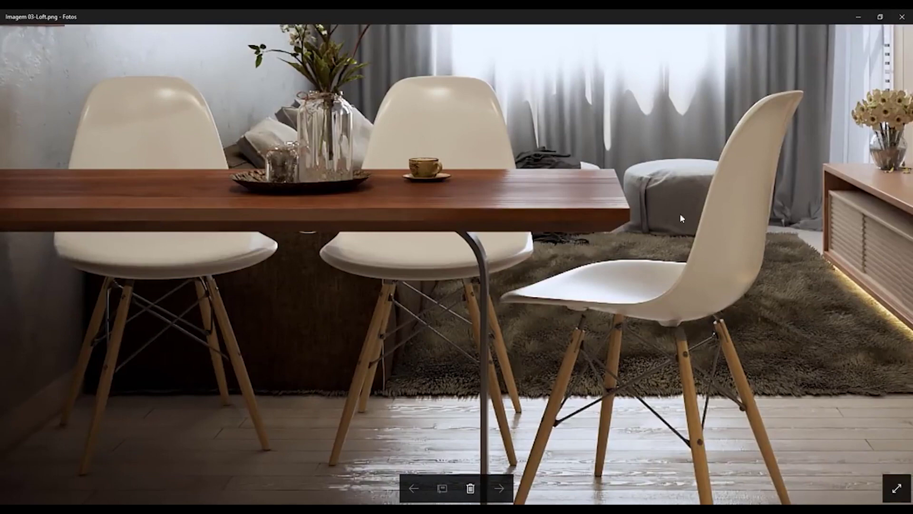
scroll(680, 213, down, 3)
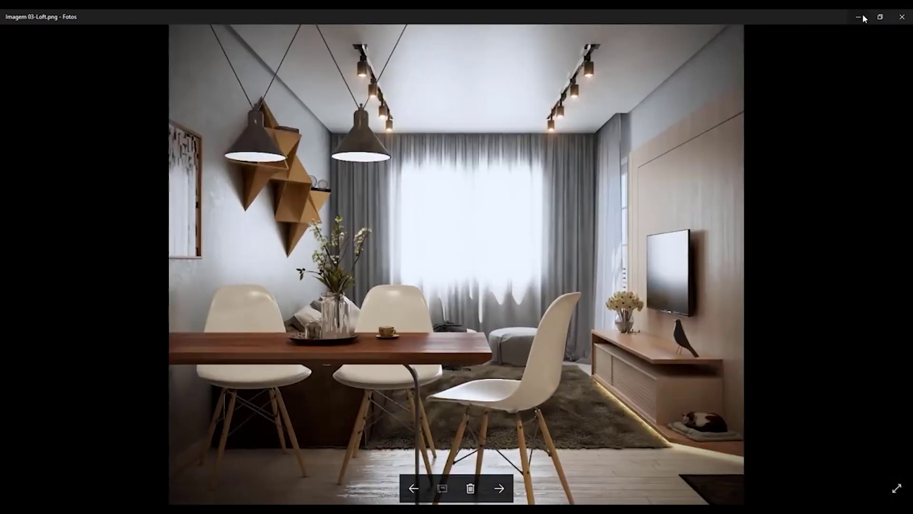
click(859, 16)
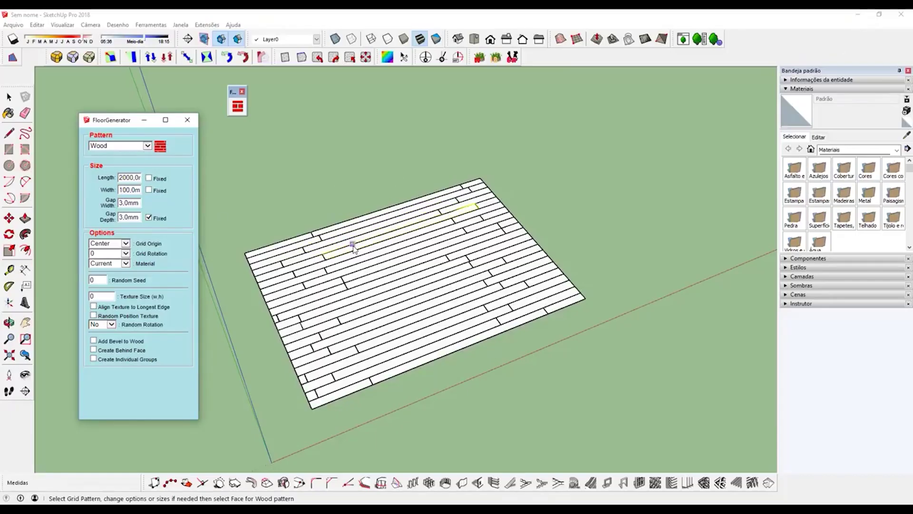
Step: Orbit the plank floor, cancel the planks to leave a plain face, and reopen FloorGenerator's pattern list
middle_drag(465, 190, 494, 333)
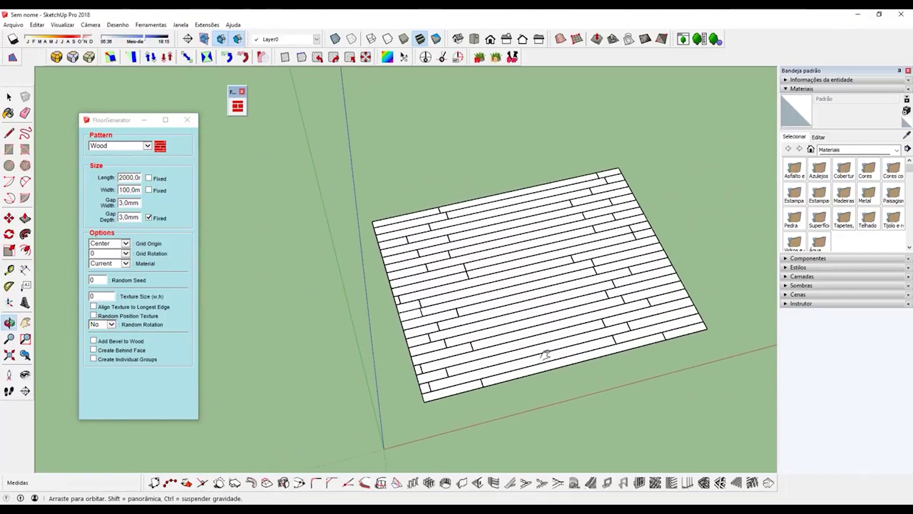
mouse_move(638, 265)
middle_down()
mouse_move(518, 228)
mouse_move(419, 248)
middle_up()
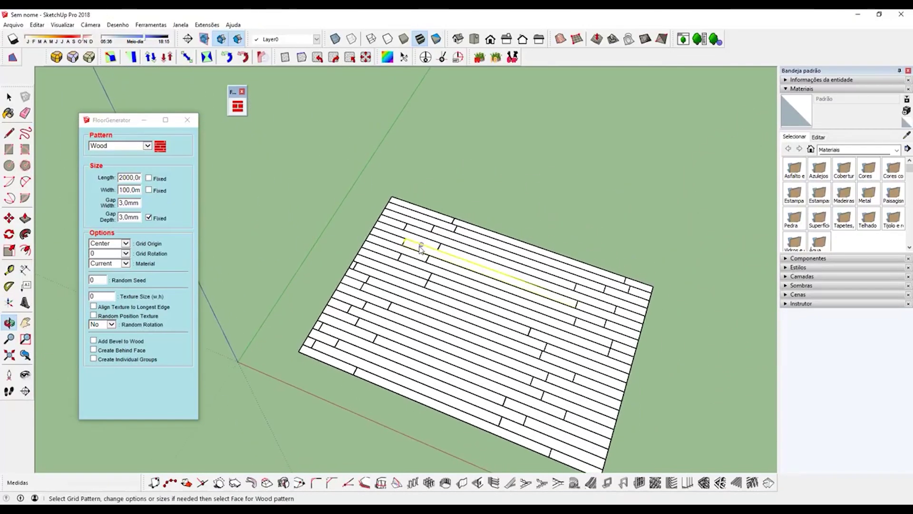
key(space)
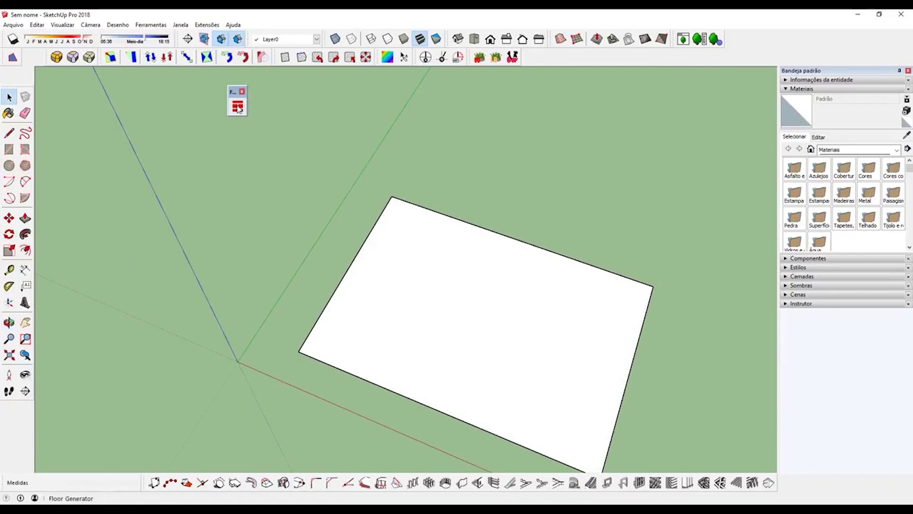
click(237, 106)
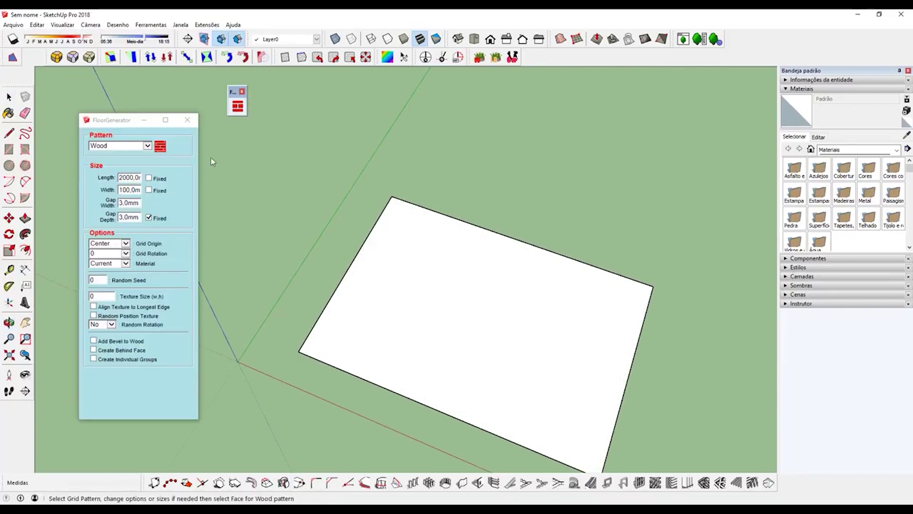
click(147, 145)
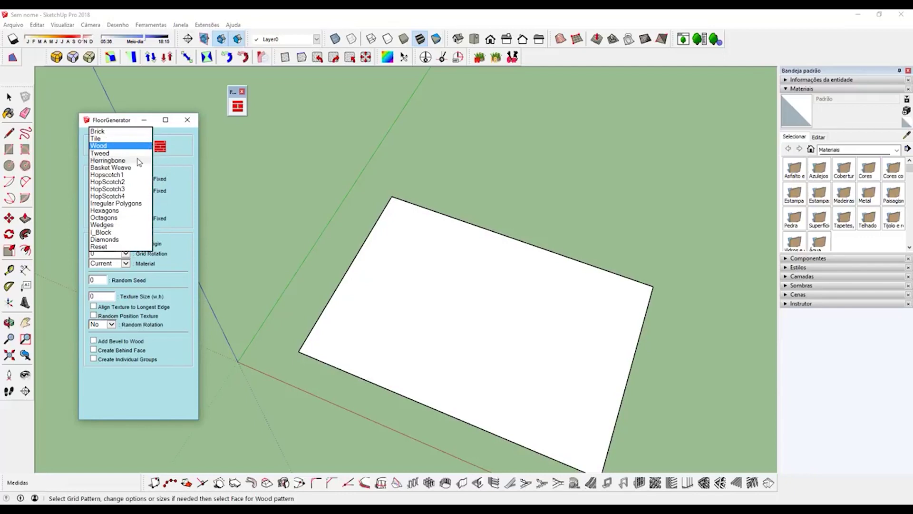
Step: Preview the Tweed, Herringbone and Brick patterns, then return to Wood (2000mm by 100mm, 3.0mm gaps)
click(112, 153)
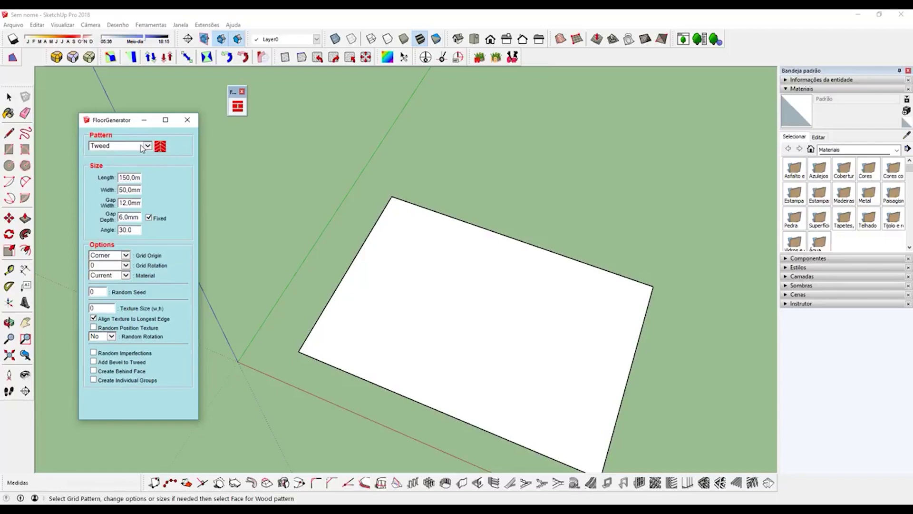
click(148, 146)
click(120, 154)
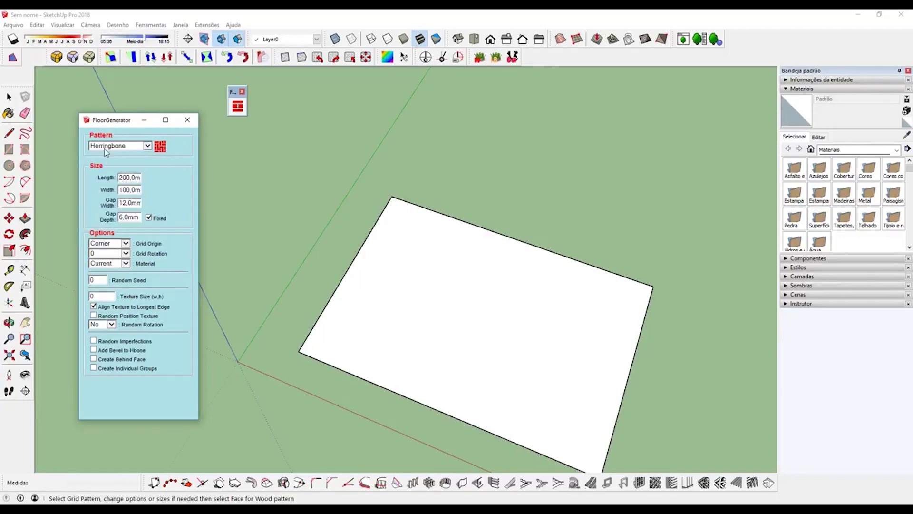
click(147, 149)
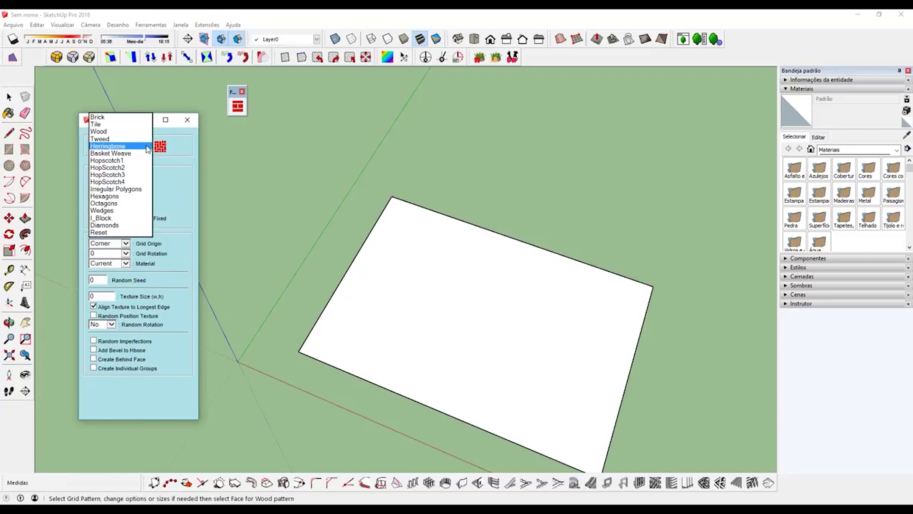
click(111, 126)
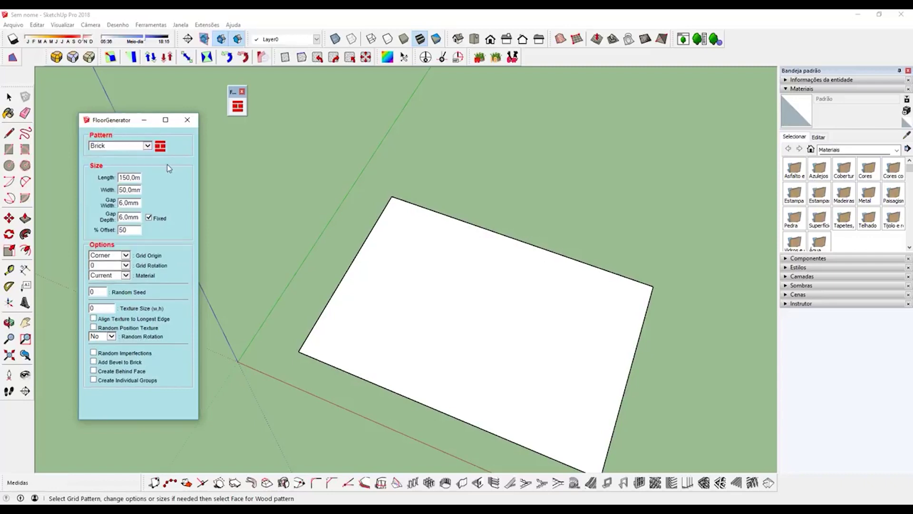
click(146, 147)
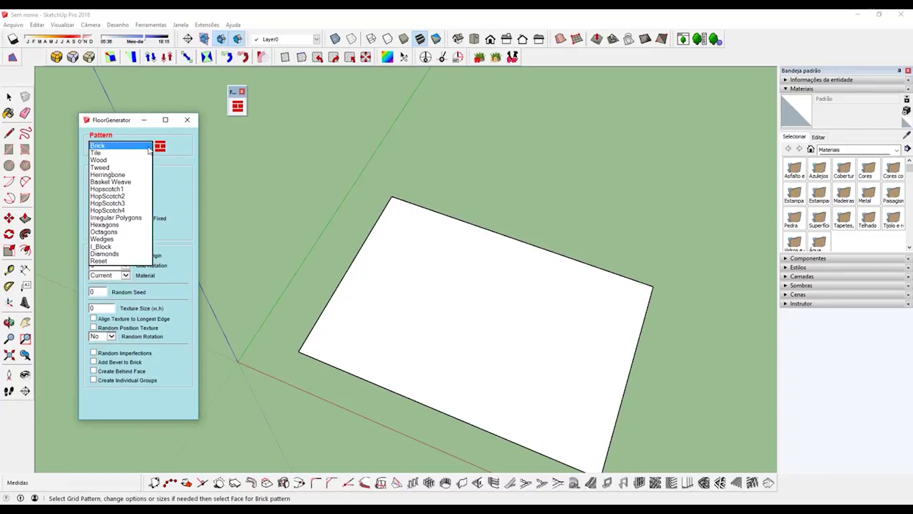
click(112, 159)
scroll(349, 192, down, 1)
mouse_move(349, 191)
middle_down()
mouse_move(489, 184)
mouse_move(381, 187)
mouse_move(379, 234)
mouse_move(420, 223)
middle_up()
mouse_move(298, 243)
middle_down()
mouse_move(402, 224)
mouse_move(416, 212)
mouse_move(372, 215)
middle_up()
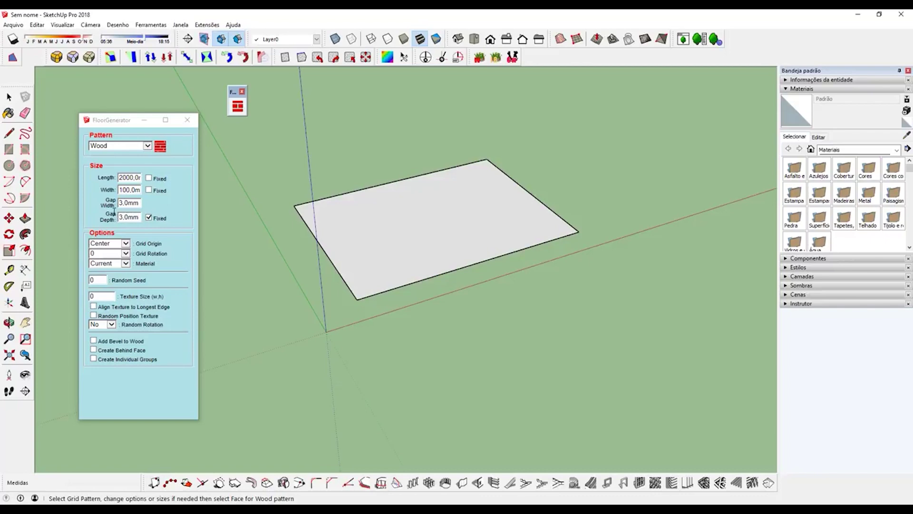
Step: Untick Fixed for Gap Depth and fill the face with wood planks
click(149, 218)
middle_drag(497, 315, 467, 269)
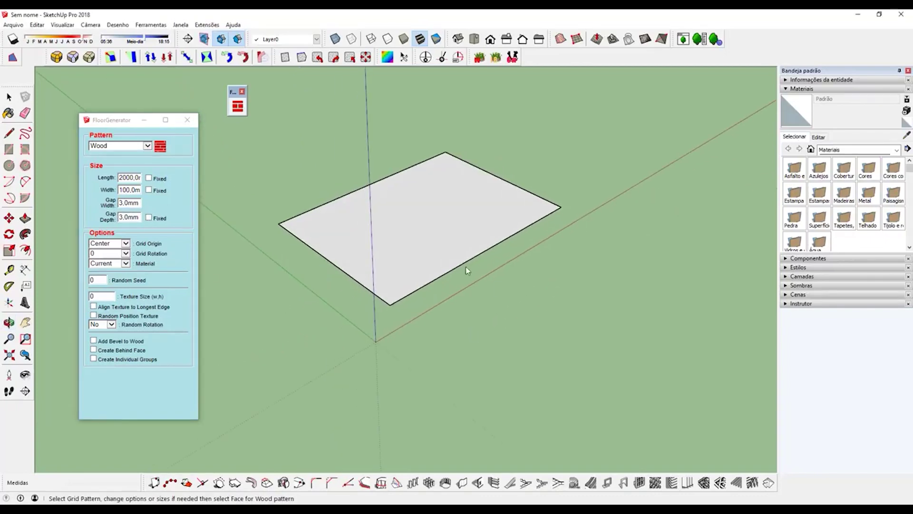
click(421, 230)
mouse_move(381, 262)
middle_down()
mouse_move(405, 261)
mouse_move(356, 302)
middle_up()
mouse_move(475, 238)
middle_down()
mouse_move(524, 227)
mouse_move(581, 194)
mouse_move(418, 265)
middle_up()
key(space)
Step: Orbit and zoom down to eye level to inspect the new plank floor
scroll(409, 265, up, 3)
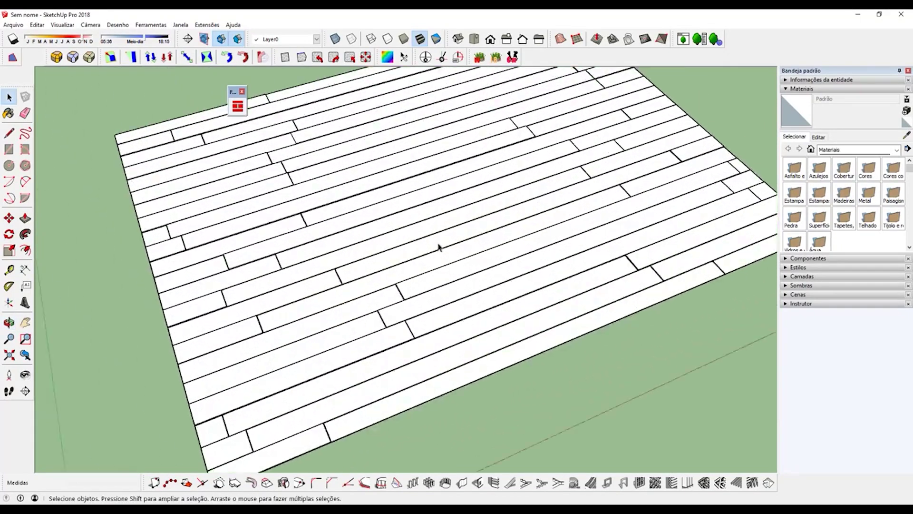
scroll(439, 244, up, 3)
middle_drag(442, 208, 385, 224)
scroll(385, 225, up, 3)
mouse_move(530, 228)
middle_down()
mouse_move(343, 329)
mouse_move(530, 198)
mouse_move(534, 218)
mouse_move(406, 383)
mouse_move(338, 384)
mouse_move(698, 318)
mouse_move(228, 313)
mouse_move(407, 244)
mouse_move(464, 245)
mouse_move(427, 268)
middle_up()
scroll(407, 244, down, 3)
scroll(407, 243, down, 3)
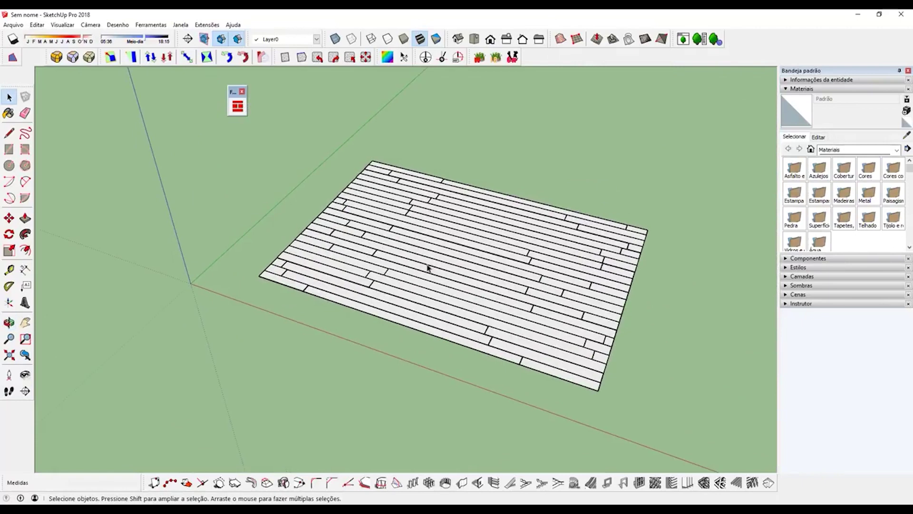
Step: Scale the whole plank floor upward into thick boards
triple_click(498, 274)
mouse_move(498, 275)
middle_down()
mouse_move(448, 271)
mouse_move(465, 279)
mouse_move(353, 190)
middle_up()
key(s)
mouse_move(495, 332)
middle_down()
mouse_move(495, 255)
mouse_move(475, 253)
mouse_move(595, 267)
mouse_move(273, 246)
middle_up()
mouse_move(419, 221)
middle_down()
mouse_move(164, 173)
mouse_move(429, 247)
middle_up()
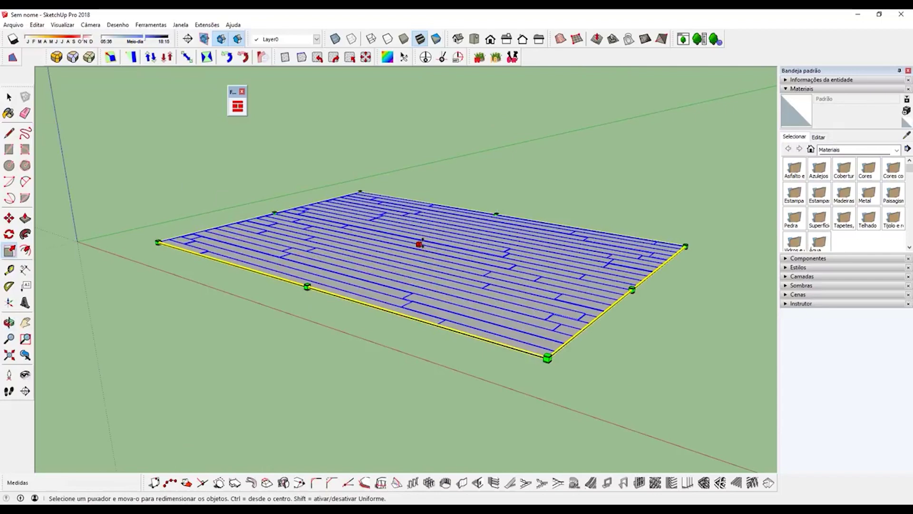
drag(419, 244, 413, 241)
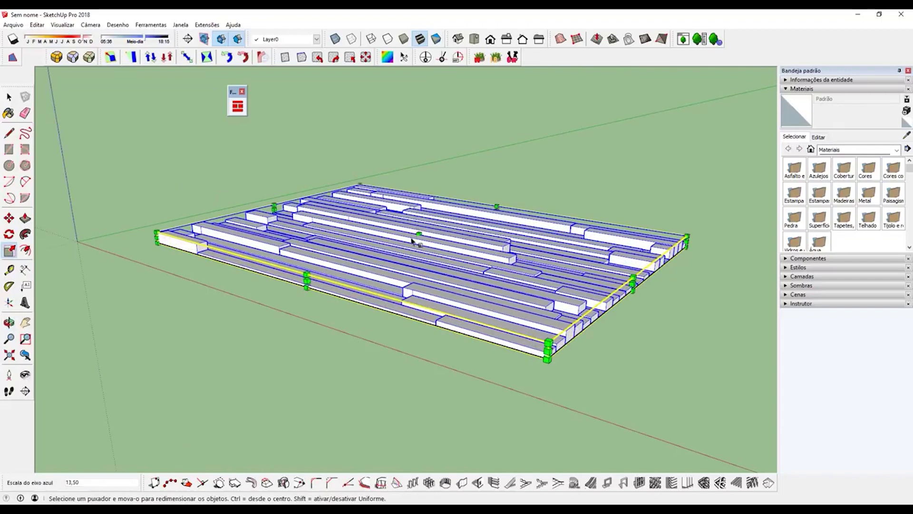
mouse_move(413, 241)
middle_down()
mouse_move(500, 369)
mouse_move(434, 277)
mouse_move(675, 144)
mouse_move(558, 197)
mouse_move(543, 172)
mouse_move(551, 247)
mouse_move(445, 306)
mouse_move(360, 277)
mouse_move(424, 280)
mouse_move(388, 275)
middle_up()
Step: Inside the plank group, push one plank's top face down and view the whole floor
double_click(387, 273)
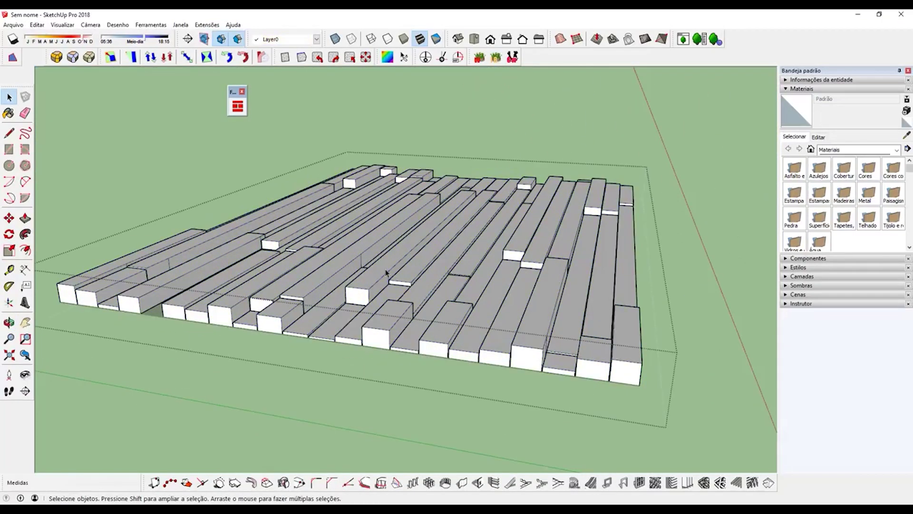
click(387, 273)
scroll(384, 274, up, 1)
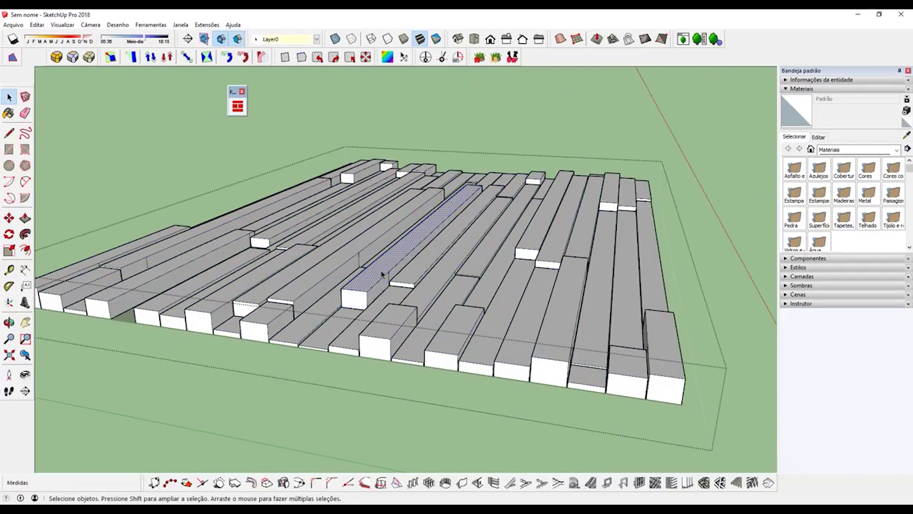
scroll(382, 274, up, 1)
scroll(386, 275, up, 1)
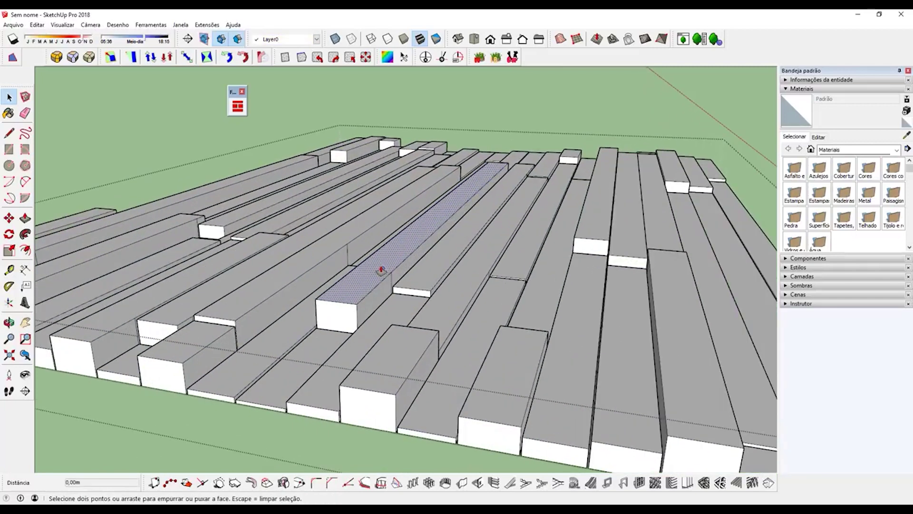
key(p)
click(380, 272)
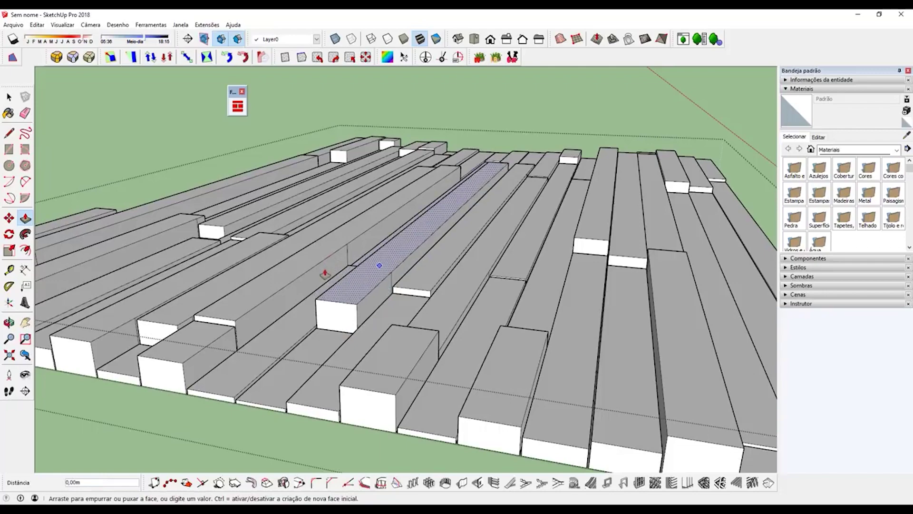
mouse_move(325, 274)
middle_down()
mouse_move(418, 312)
mouse_move(379, 263)
mouse_move(426, 300)
mouse_move(333, 304)
mouse_move(409, 275)
mouse_move(554, 261)
mouse_move(454, 271)
middle_up()
key(space)
scroll(397, 261, down, 5)
scroll(410, 275, up, 2)
Step: Undo the plank extrusion and plank layout, leaving a plain rectangle
click(454, 272)
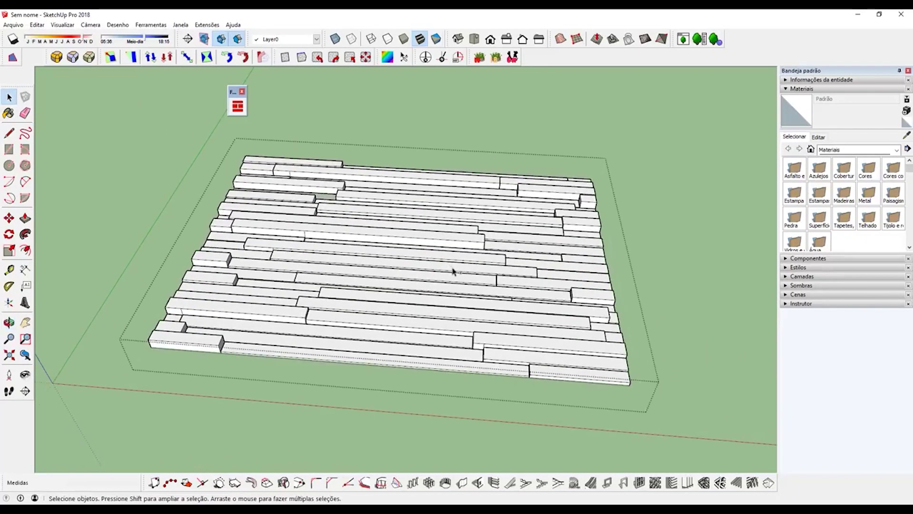
key(ctrl+z)
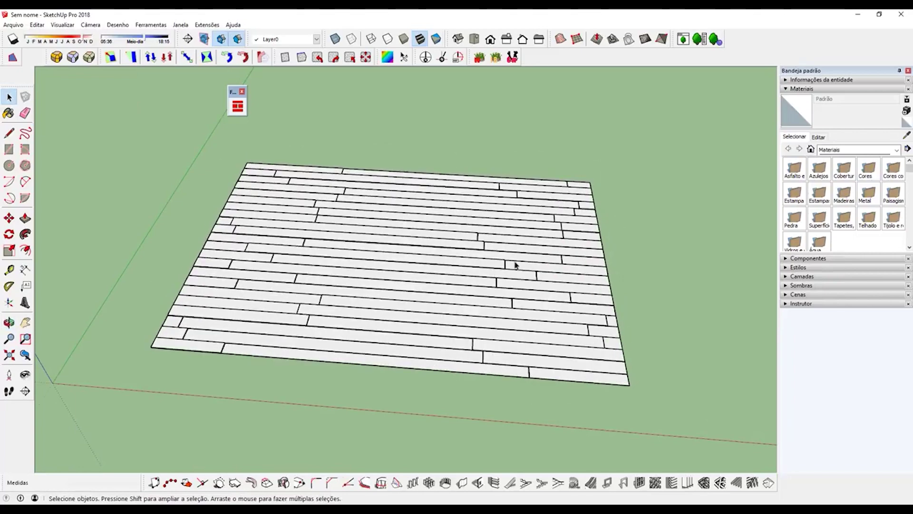
middle_drag(515, 265, 418, 249)
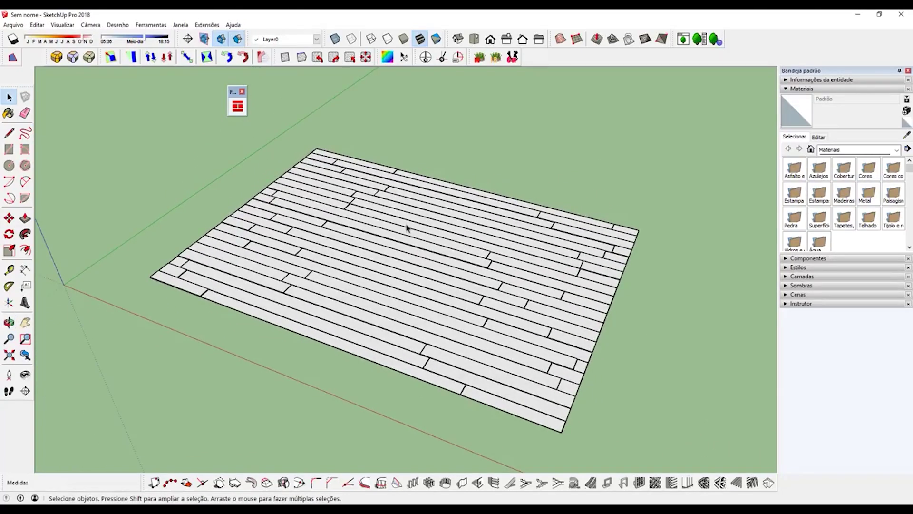
key(ctrl+z)
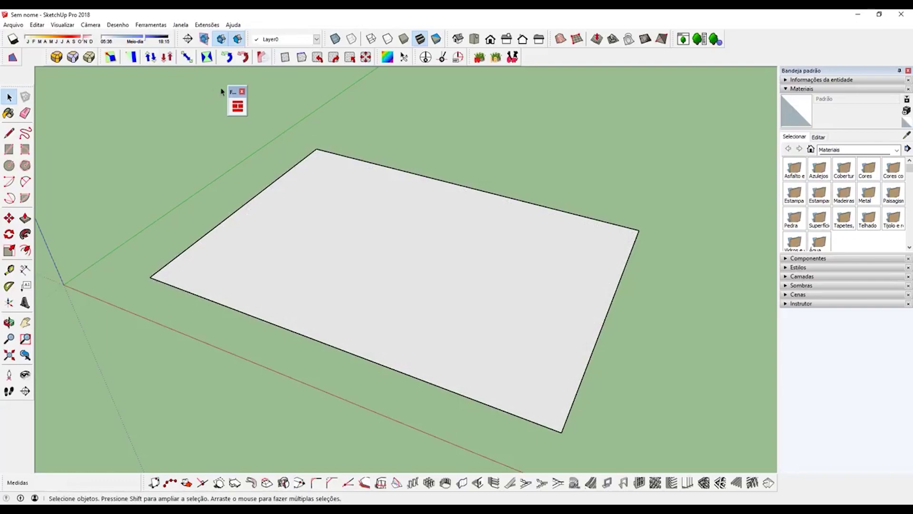
Step: Delete the rectangle and float the Round Corner toolbar in the viewport
drag(233, 92, 29, 56)
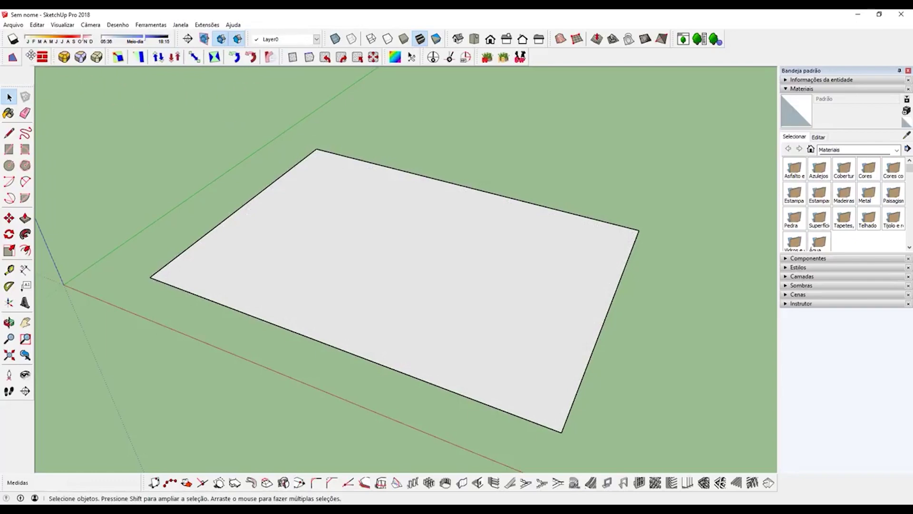
scroll(310, 181, down, 2)
mouse_move(309, 181)
middle_down()
mouse_move(407, 234)
mouse_move(284, 219)
middle_up()
click(408, 234)
key(Delete)
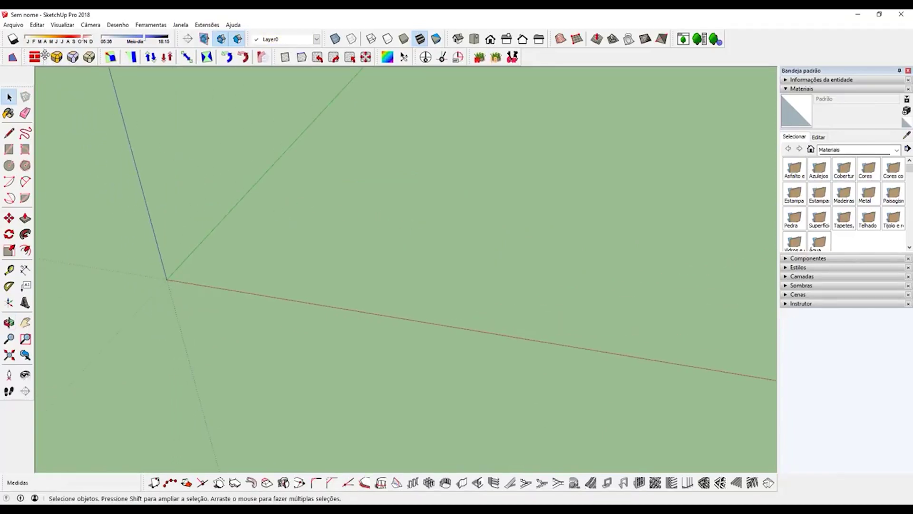
drag(43, 56, 290, 139)
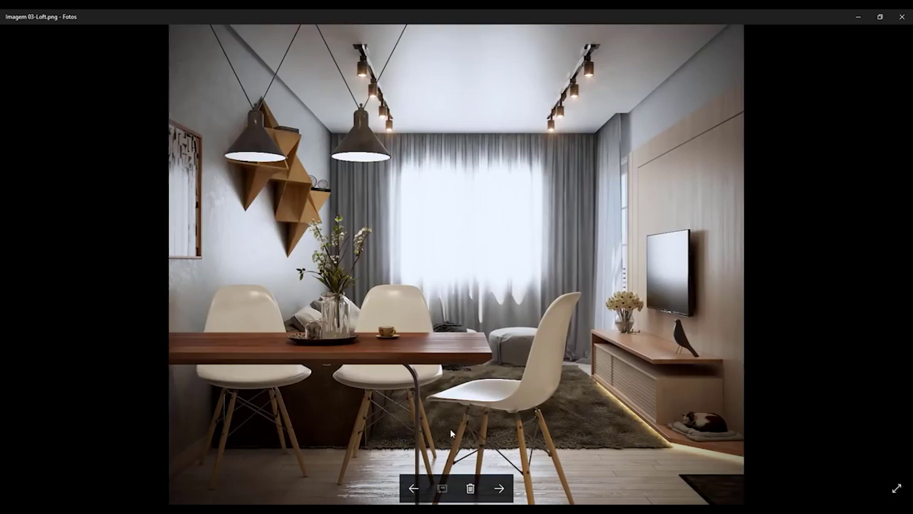
Step: Zoom into the loft render's TV cabinet, pan across it, then zoom back out to fit
scroll(809, 385, up, 2)
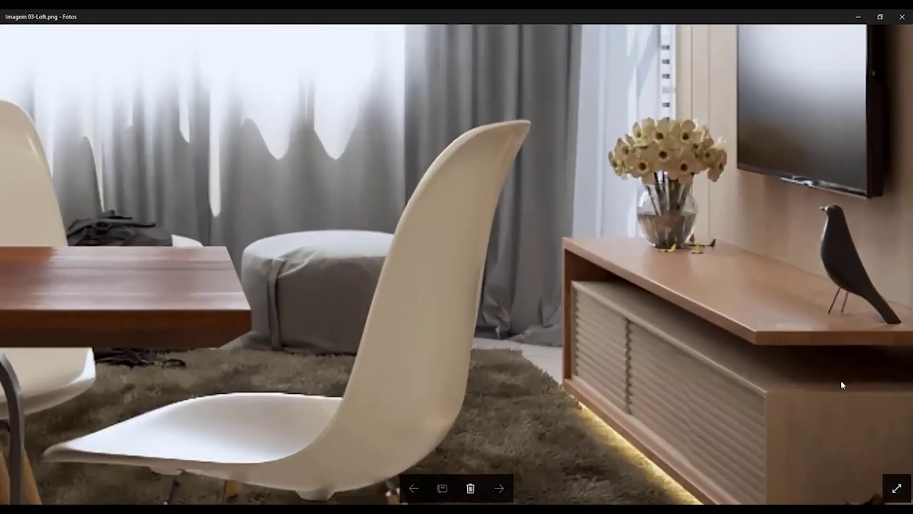
scroll(841, 381, up, 2)
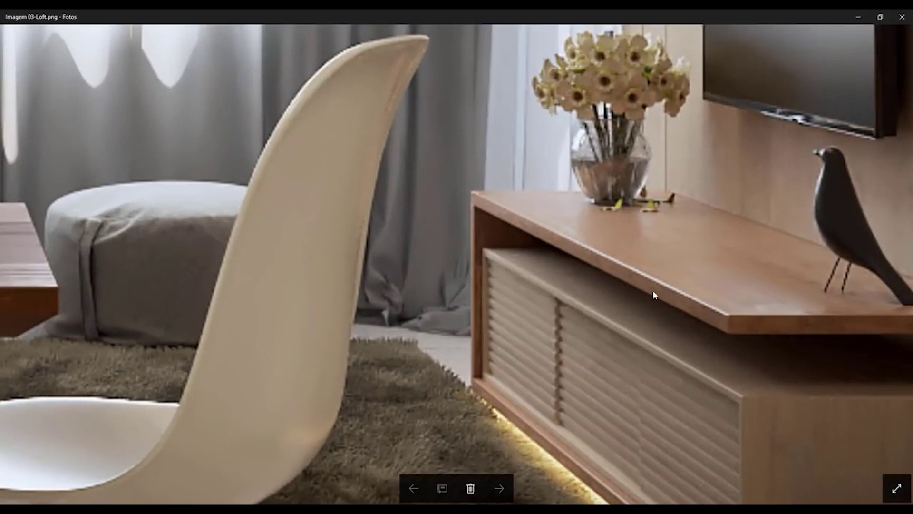
scroll(523, 257, left, 3)
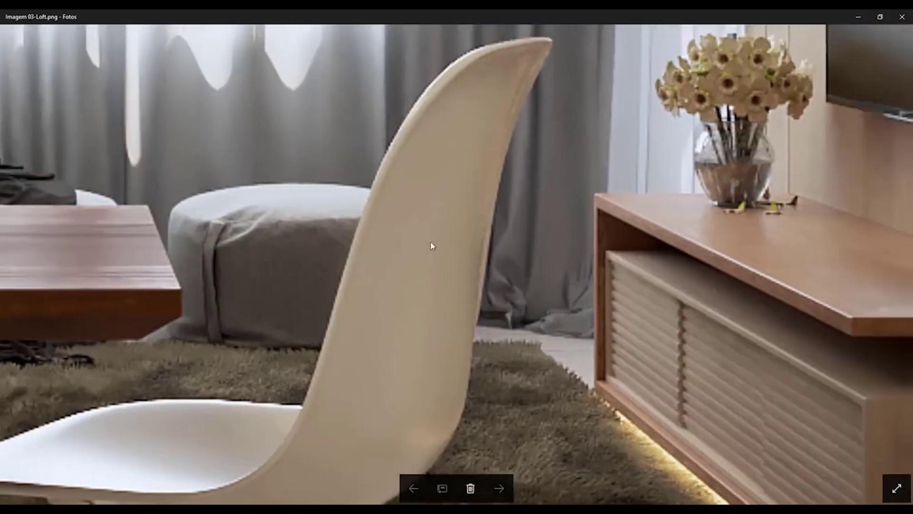
scroll(333, 261, left, 3)
scroll(455, 180, right, 3)
scroll(624, 233, right, 3)
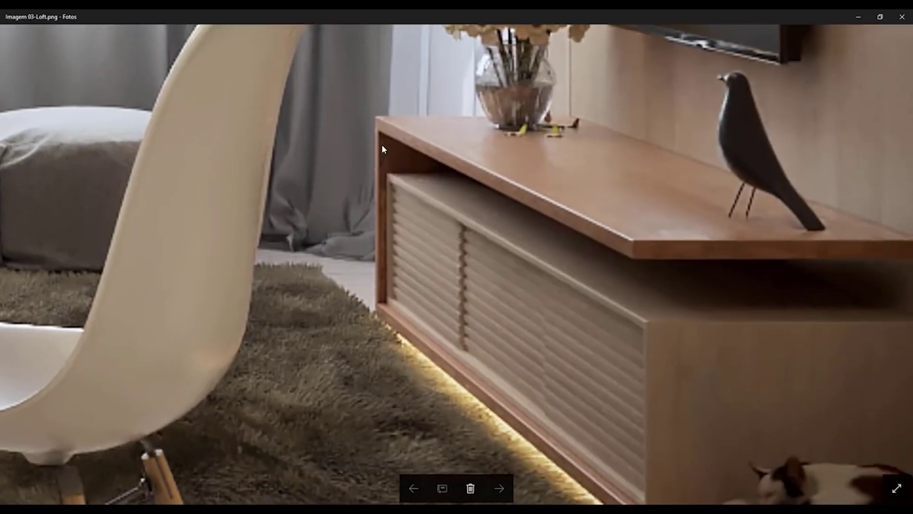
scroll(618, 223, right, 1)
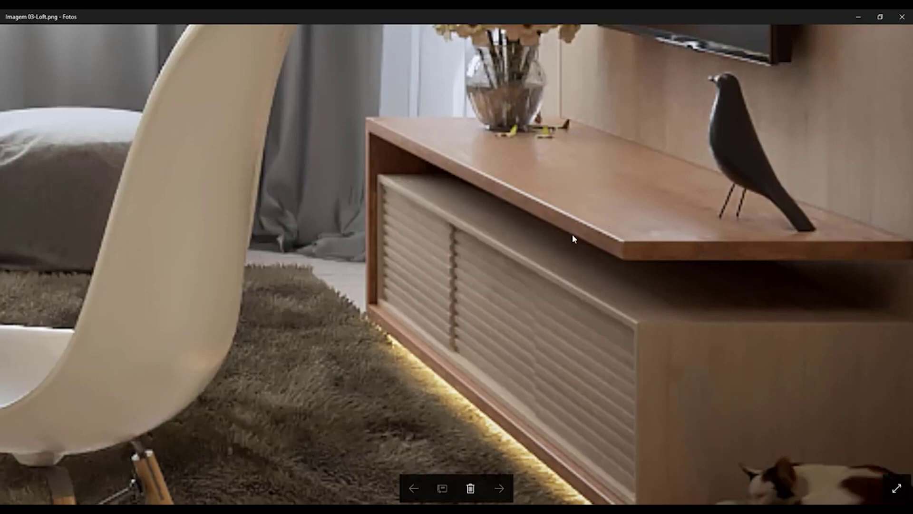
scroll(572, 234, down, 3)
scroll(563, 229, down, 3)
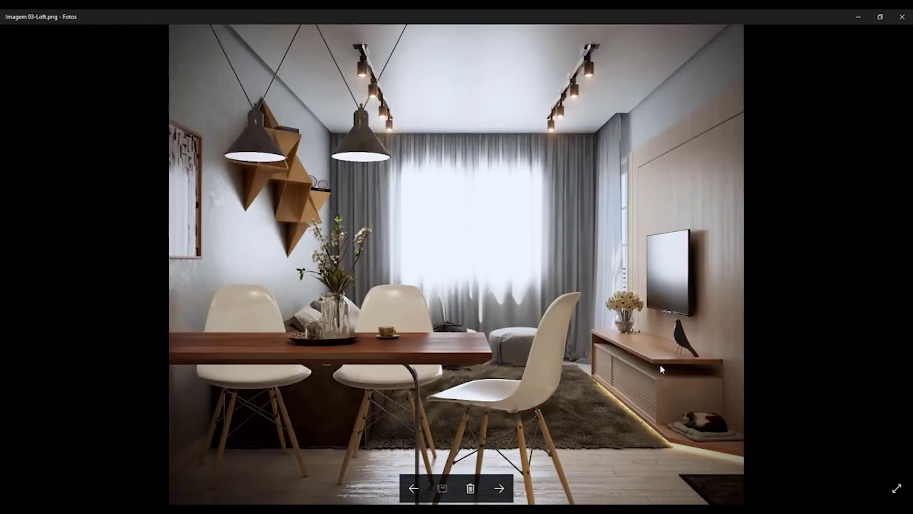
scroll(647, 361, down, 1)
scroll(623, 346, up, 1)
Step: Back in SketchUp, draw a small rectangle on the ground near the origin
click(859, 21)
mouse_move(458, 214)
middle_down()
mouse_move(379, 250)
mouse_move(203, 281)
mouse_move(303, 307)
middle_up()
key(r)
click(287, 310)
click(349, 287)
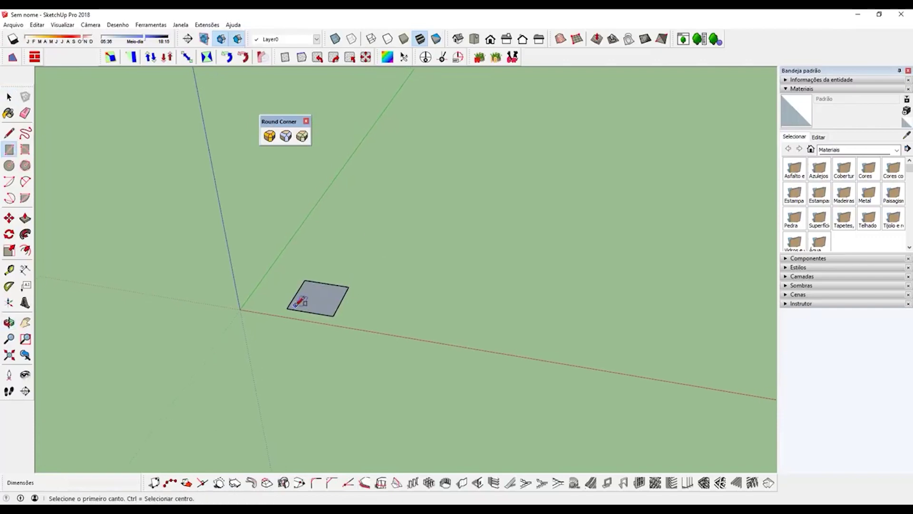
Step: Push the rectangle up about 0,34m into a cube and zoom in on it
key(p)
click(304, 307)
click(301, 255)
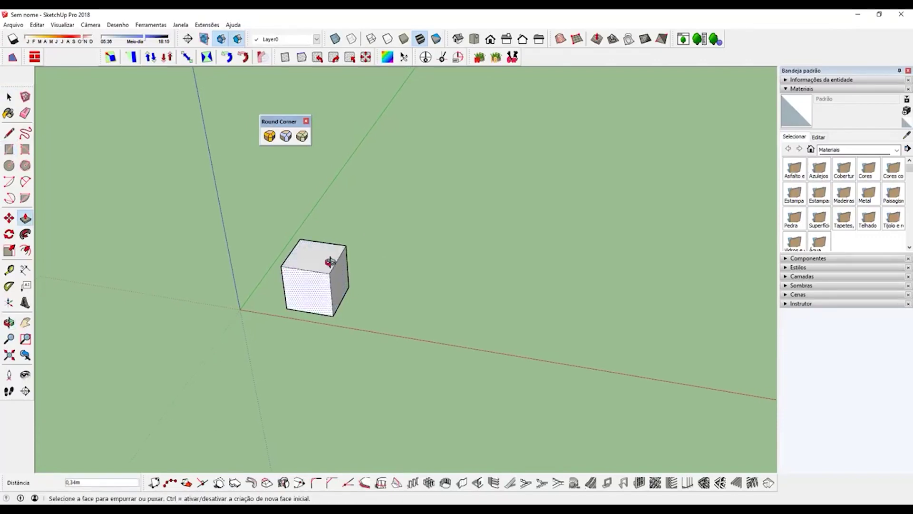
key(space)
mouse_move(332, 252)
middle_down()
mouse_move(479, 243)
mouse_move(465, 249)
middle_up()
scroll(369, 283, up, 3)
scroll(422, 265, up, 2)
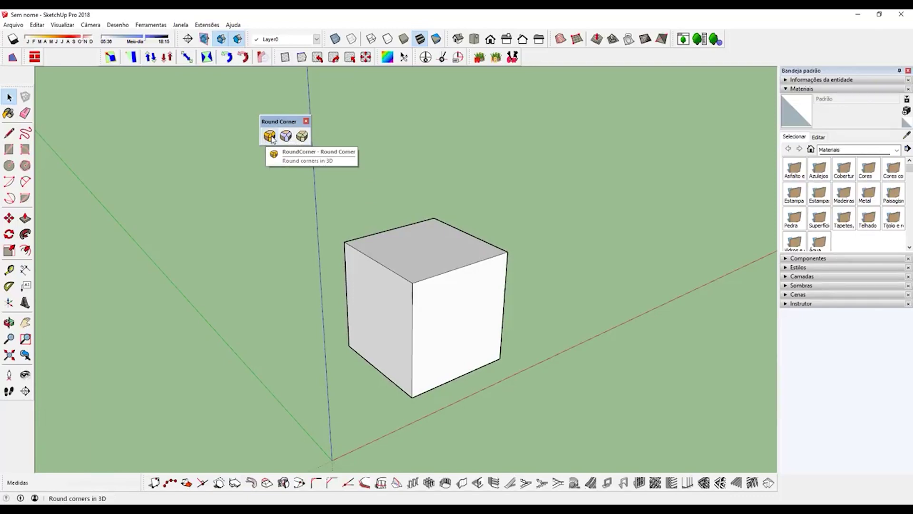
Step: Launch Round Corner, try a 0,1m offset on the top front edge, then cancel
click(269, 137)
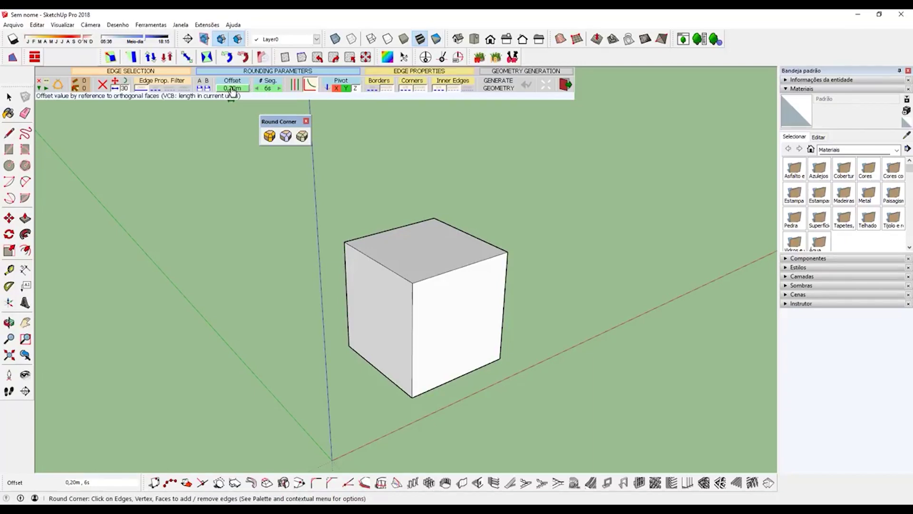
click(232, 88)
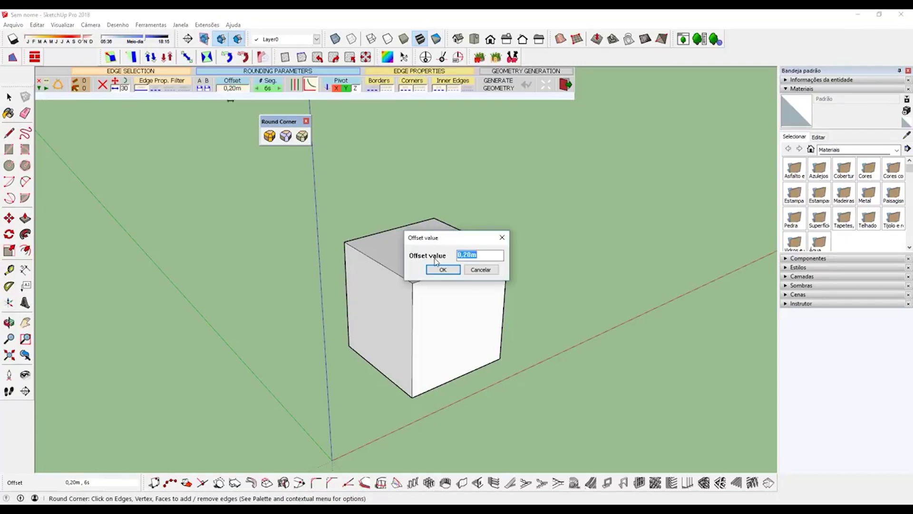
text(,1)
key(Return)
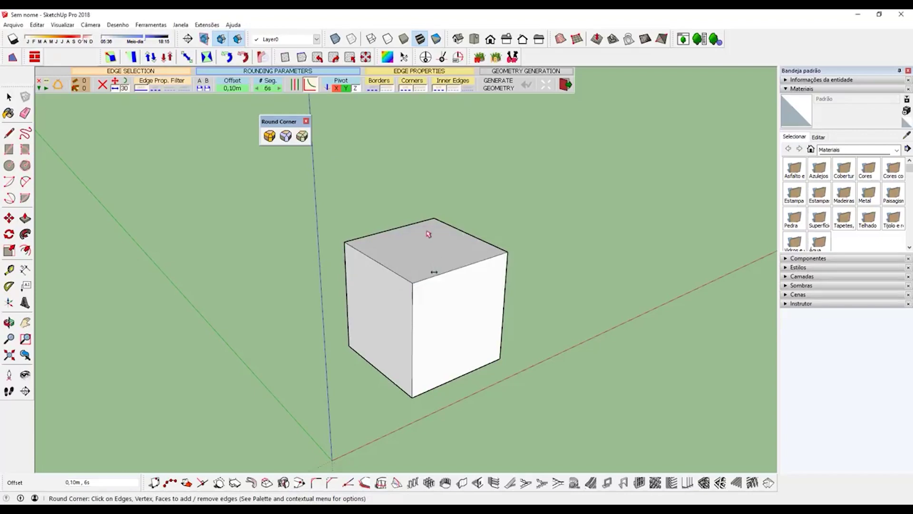
click(392, 273)
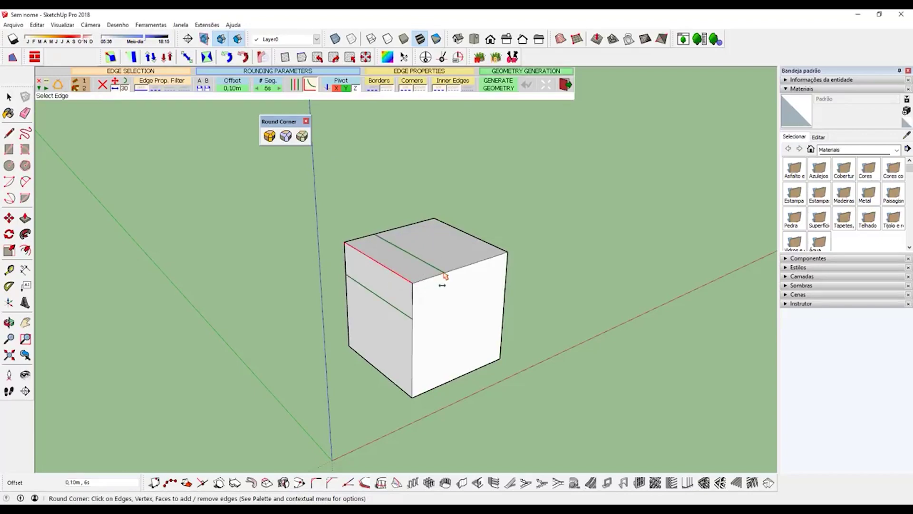
click(352, 209)
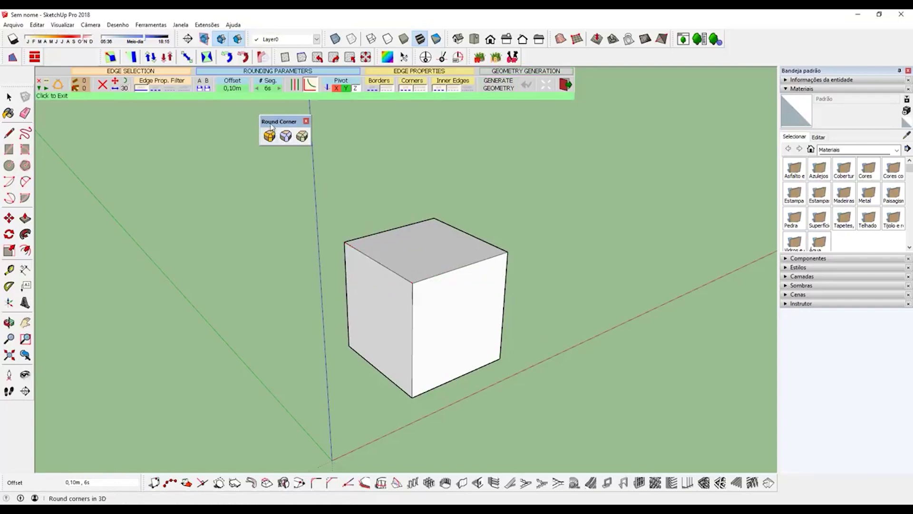
Step: Set the Round Corner offset to 0,02m and pick the cube's four top edges
click(233, 89)
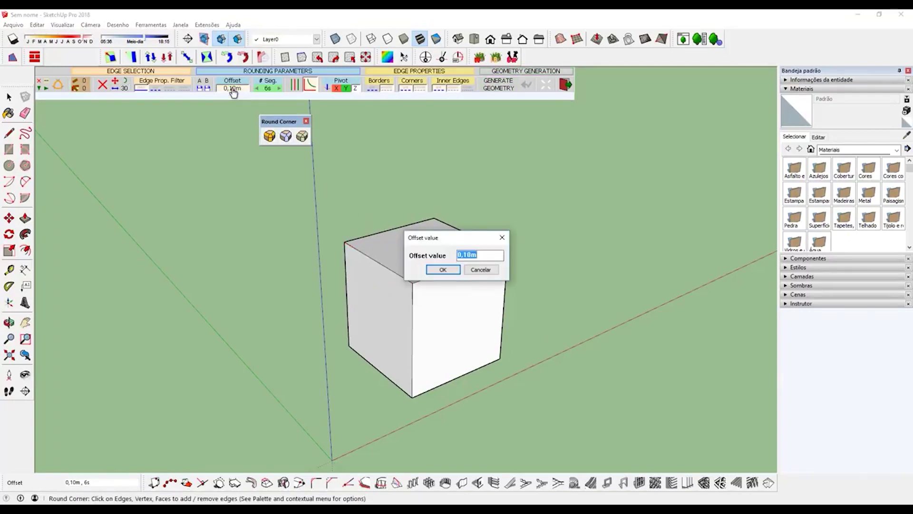
text(0,02)
key(Return)
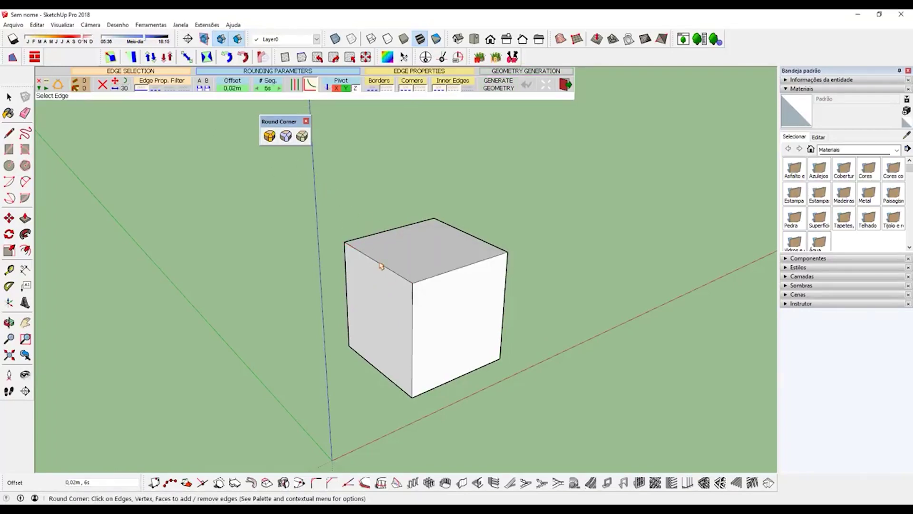
click(381, 266)
click(438, 276)
click(401, 239)
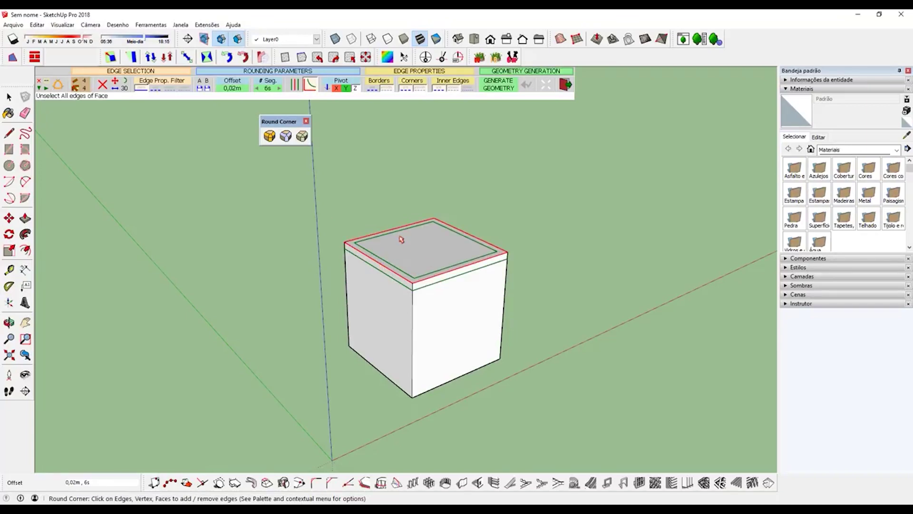
Step: Add the front-right vertical edge and the front and left face edges to the rounding
middle_drag(451, 247, 199, 257)
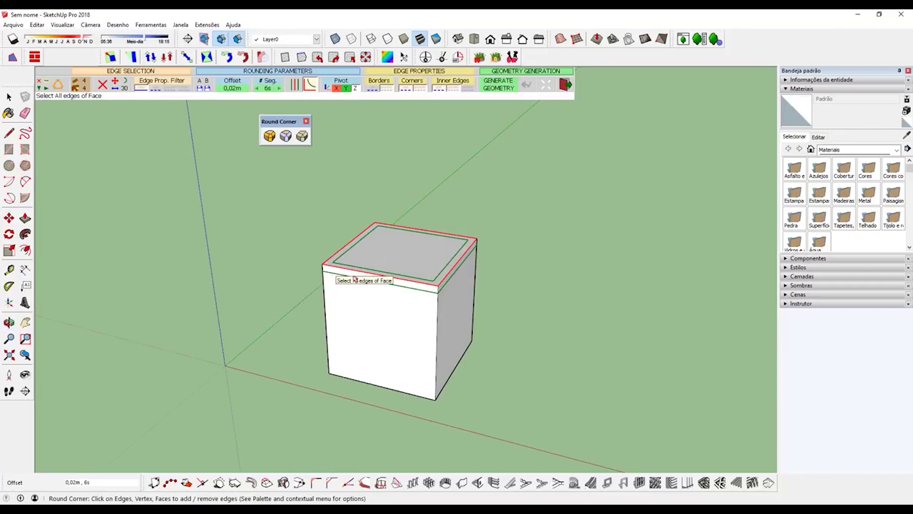
click(438, 310)
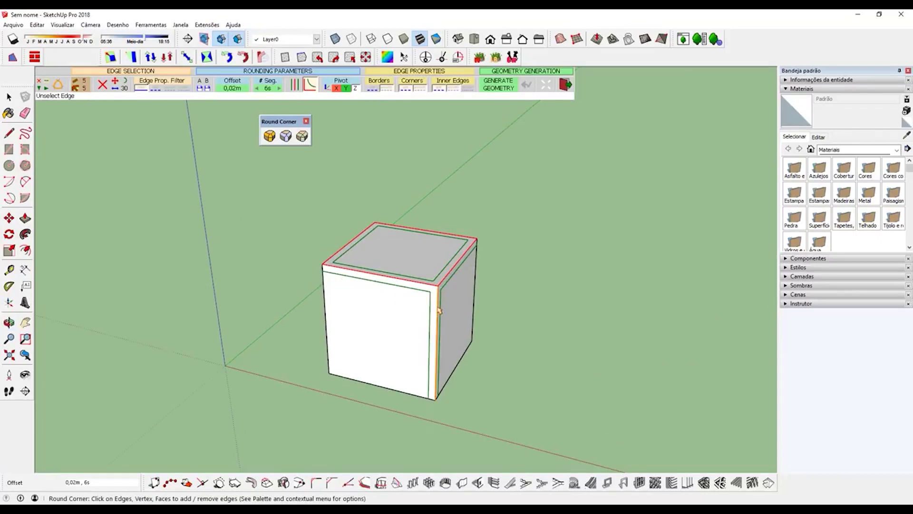
mouse_move(332, 312)
middle_down()
mouse_move(831, 302)
mouse_move(444, 341)
middle_up()
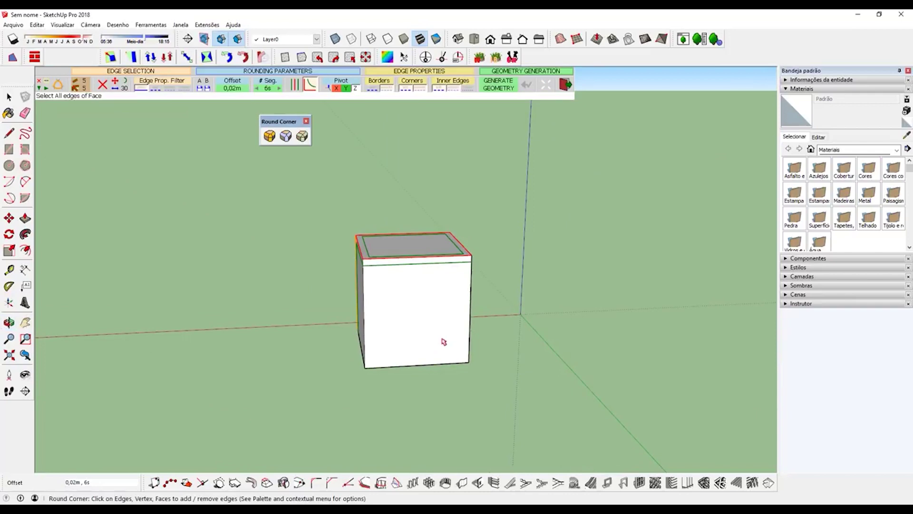
click(405, 319)
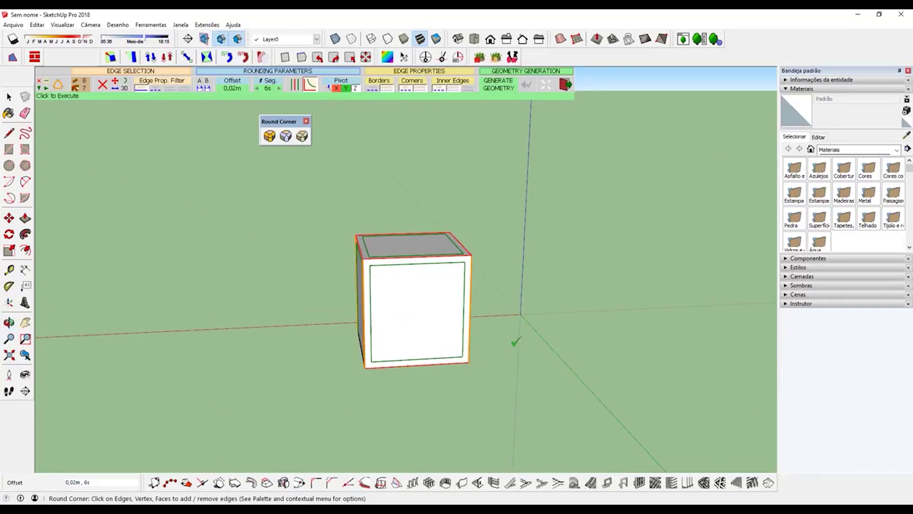
middle_drag(516, 341, 204, 338)
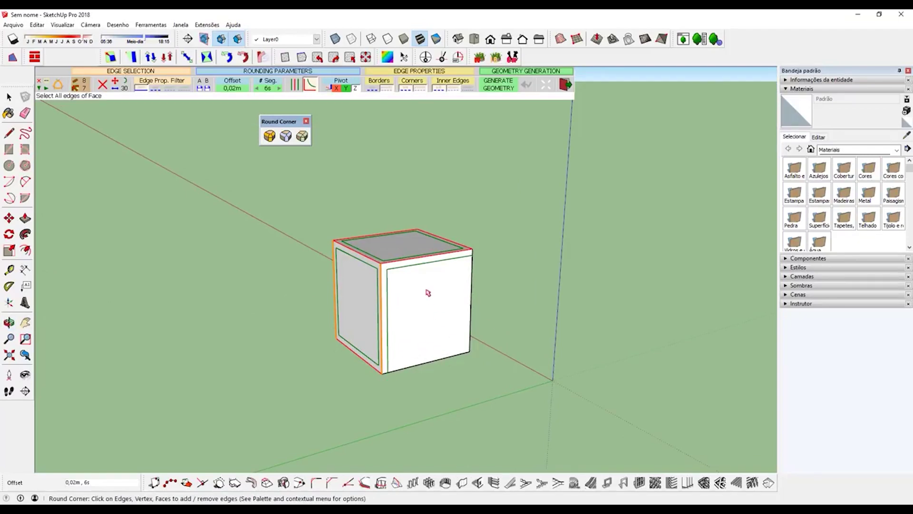
click(444, 310)
Step: Pick the remaining vertical edges so all 12 cube edges are selected
mouse_move(464, 329)
middle_down()
mouse_move(323, 328)
mouse_move(393, 304)
middle_up()
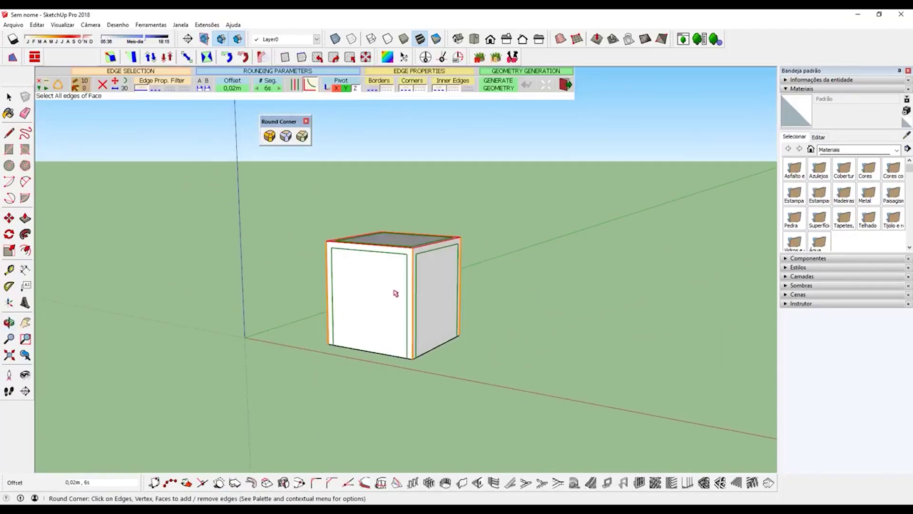
click(381, 350)
mouse_move(380, 350)
middle_down()
mouse_move(464, 327)
mouse_move(351, 177)
mouse_move(406, 348)
middle_up()
click(449, 302)
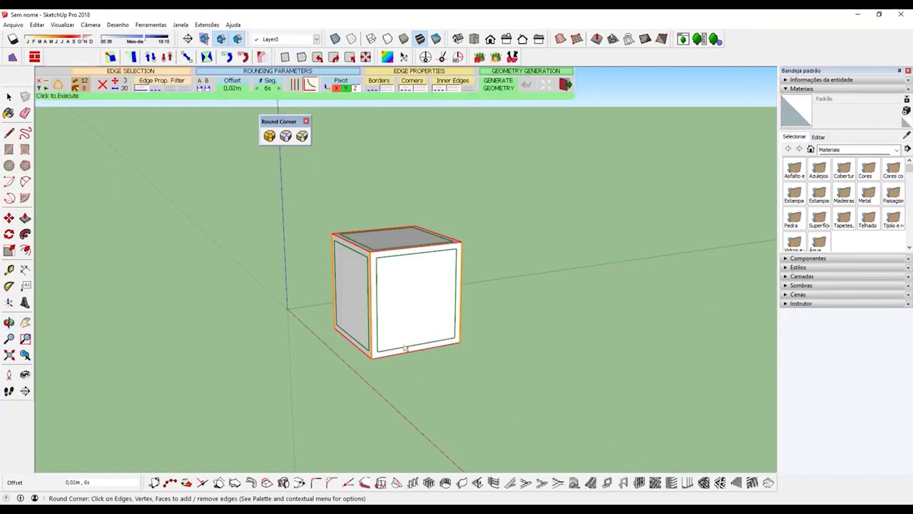
click(371, 306)
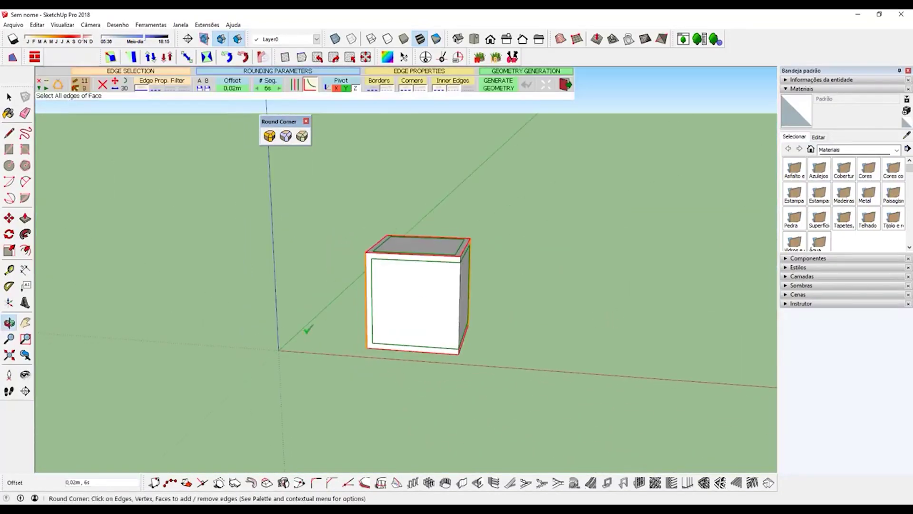
middle_drag(306, 327, 351, 380)
click(425, 310)
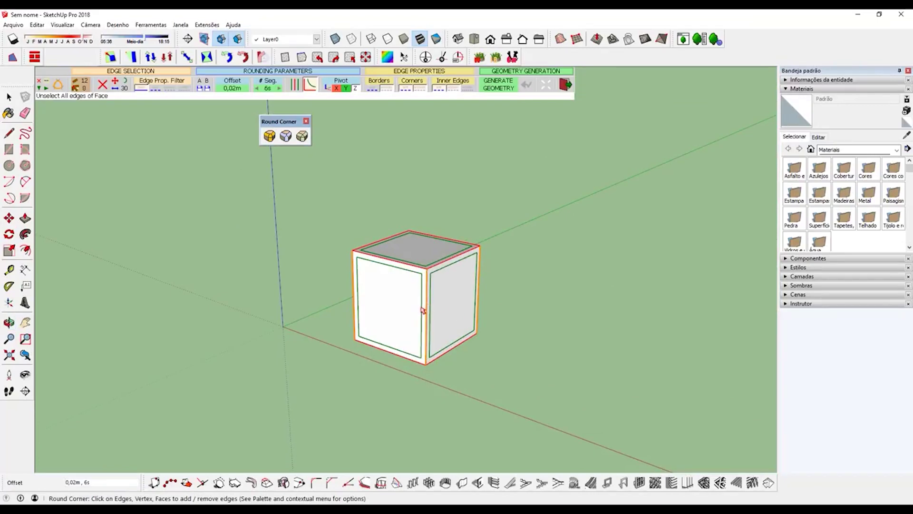
Step: Generate the rounded edges on the cube and orbit around to inspect them
key(Return)
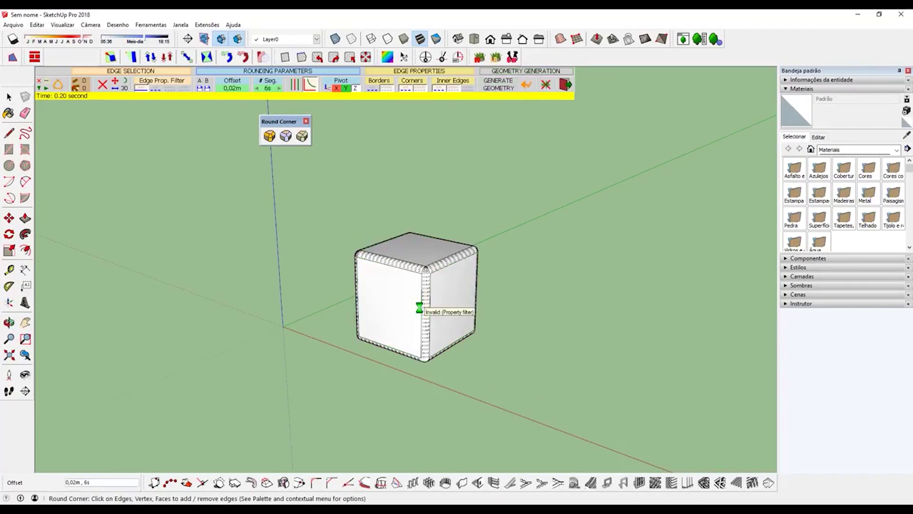
key(space)
scroll(365, 258, up, 3)
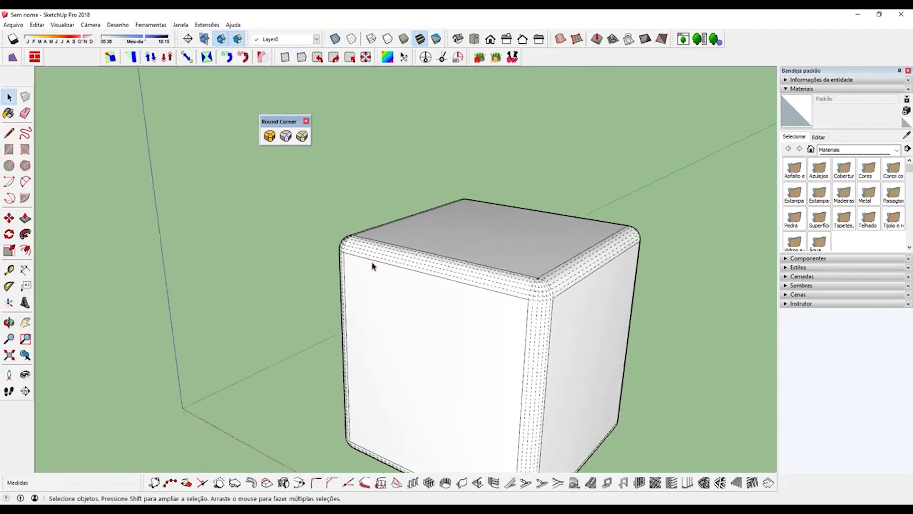
scroll(369, 263, up, 3)
mouse_move(353, 238)
middle_down()
mouse_move(281, 218)
mouse_move(430, 230)
middle_up()
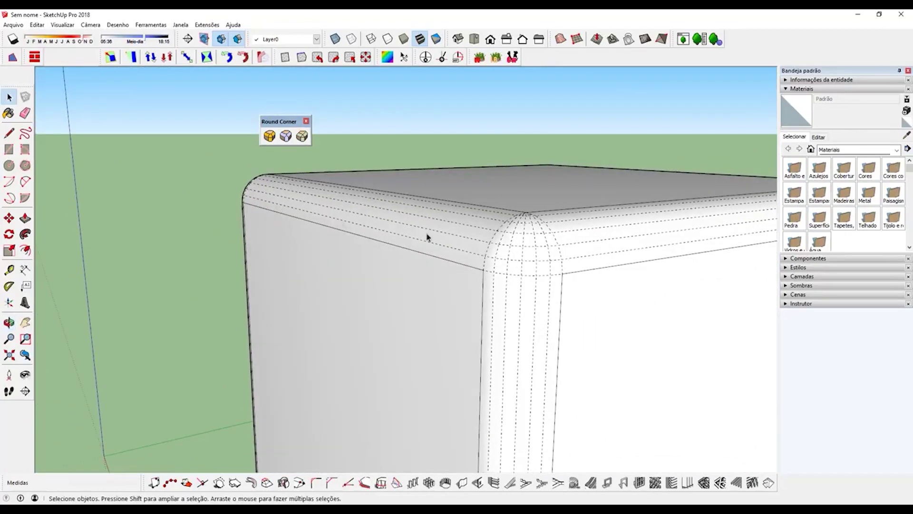
click(57, 24)
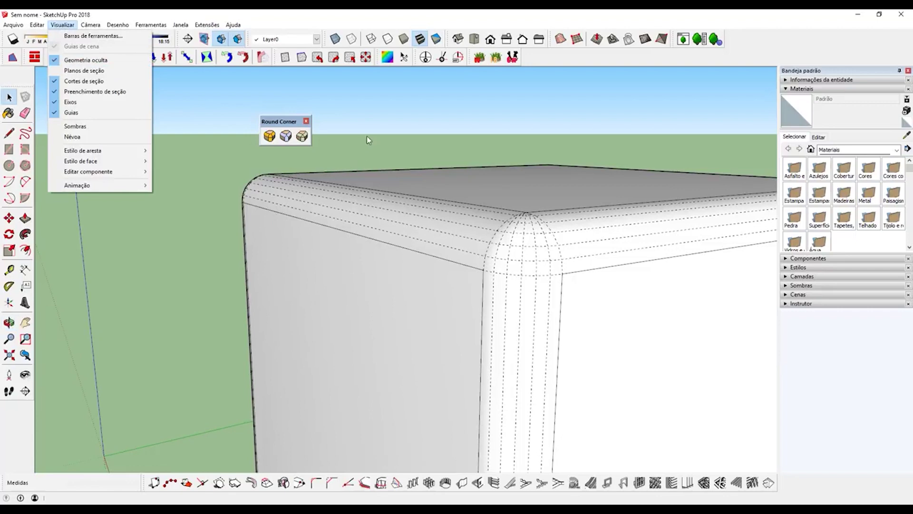
middle_drag(366, 140, 591, 249)
scroll(551, 285, down, 3)
mouse_move(550, 285)
middle_down()
mouse_move(746, 244)
mouse_move(502, 263)
middle_up()
mouse_move(546, 307)
middle_down()
mouse_move(489, 271)
mouse_move(504, 250)
mouse_move(396, 204)
middle_up()
Step: Undo the rounding to restore the sharp cube and try a first Sharp Corner offset
key(ctrl+z)
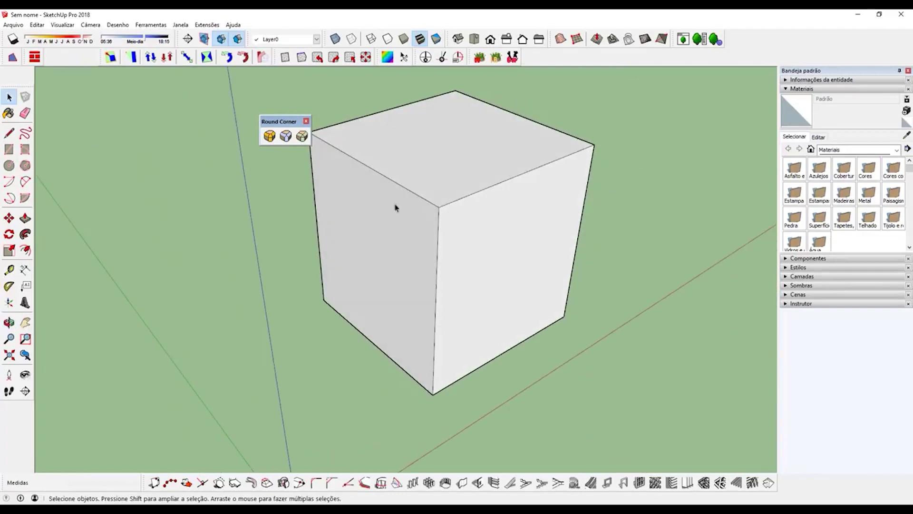
mouse_move(333, 152)
middle_down()
mouse_move(457, 164)
mouse_move(276, 172)
middle_up()
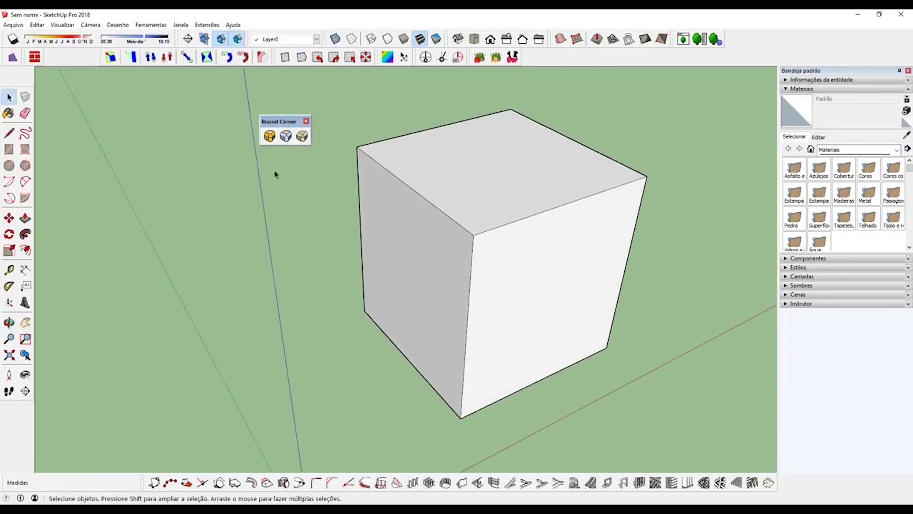
click(286, 137)
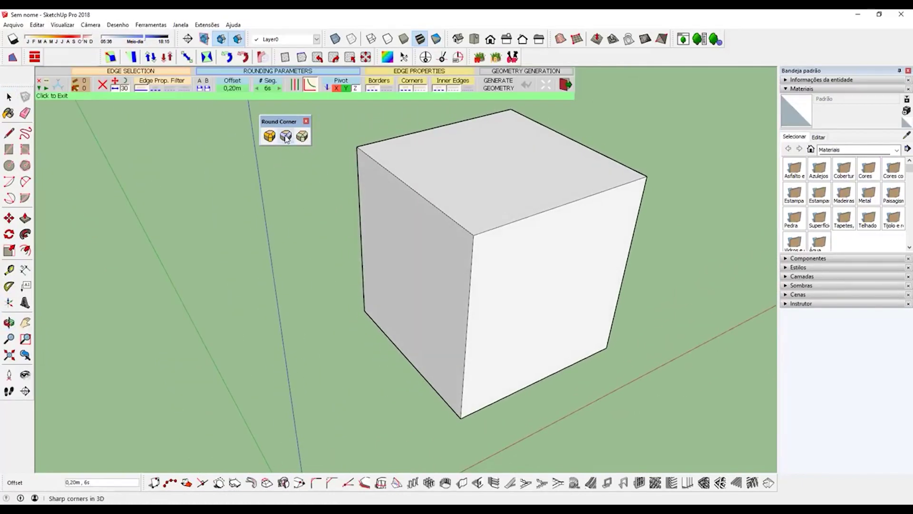
click(234, 88)
text(,0)
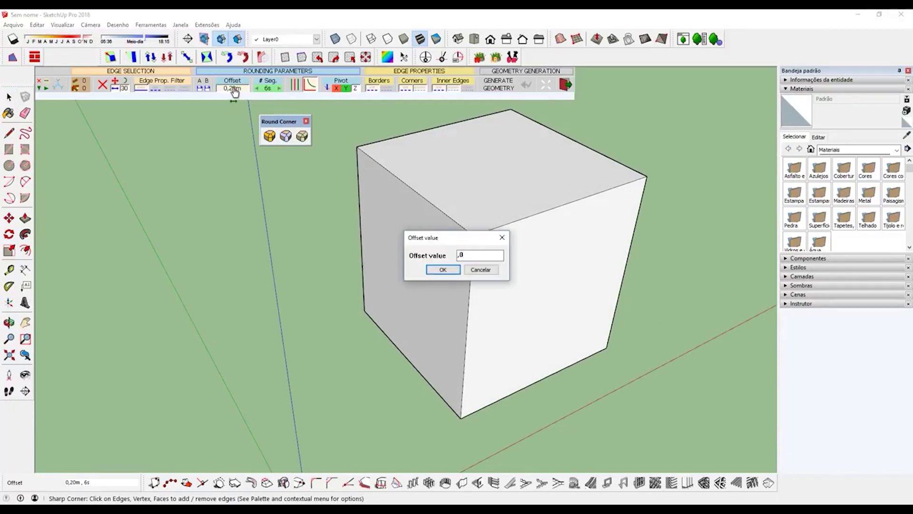
key(Return)
key(space)
scroll(456, 164, down, 2)
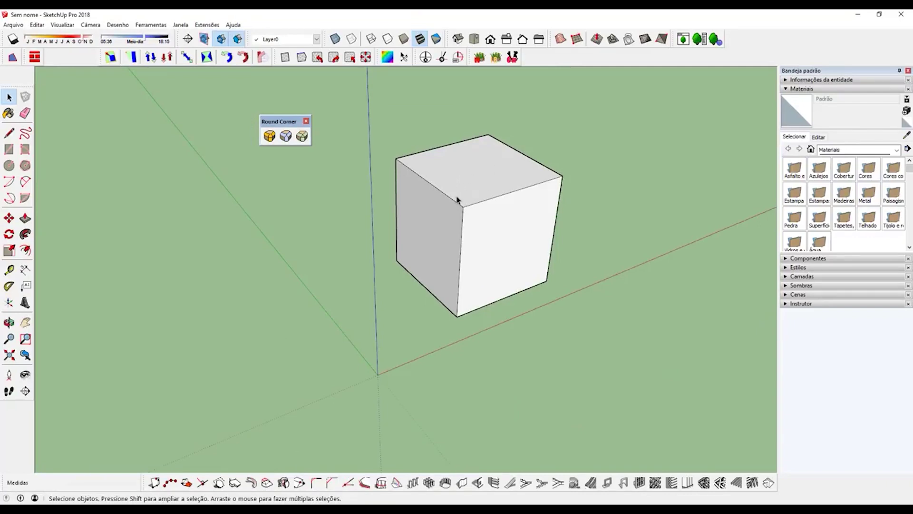
scroll(446, 192, down, 1)
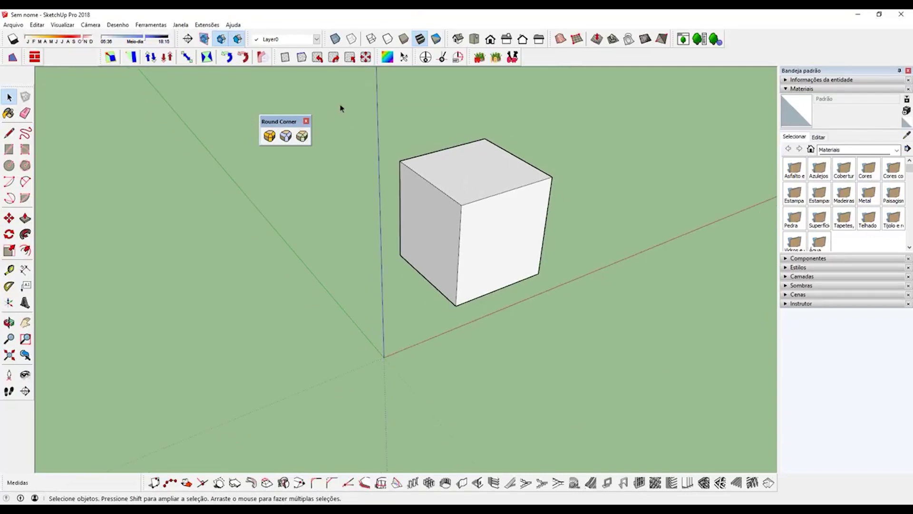
Step: Apply Sharp Corner to the whole box-selected cube with a 0,02m offset
drag(352, 98, 672, 386)
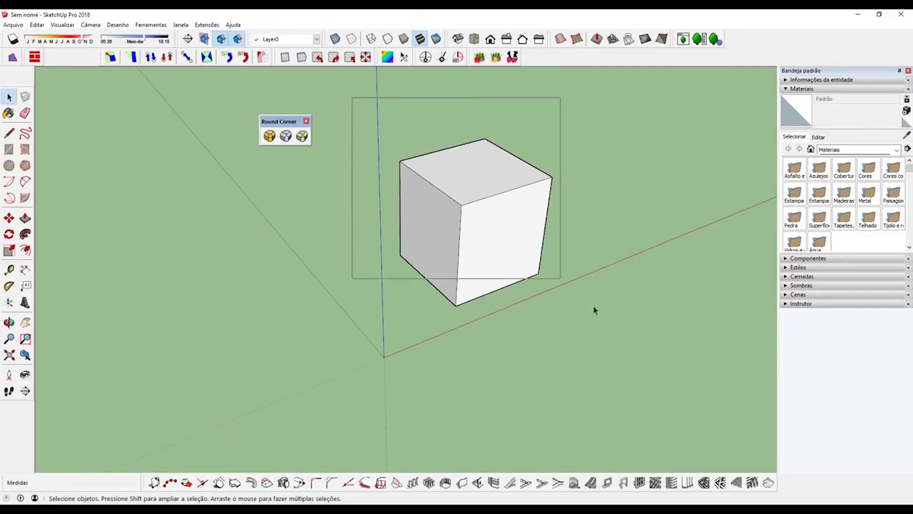
click(289, 136)
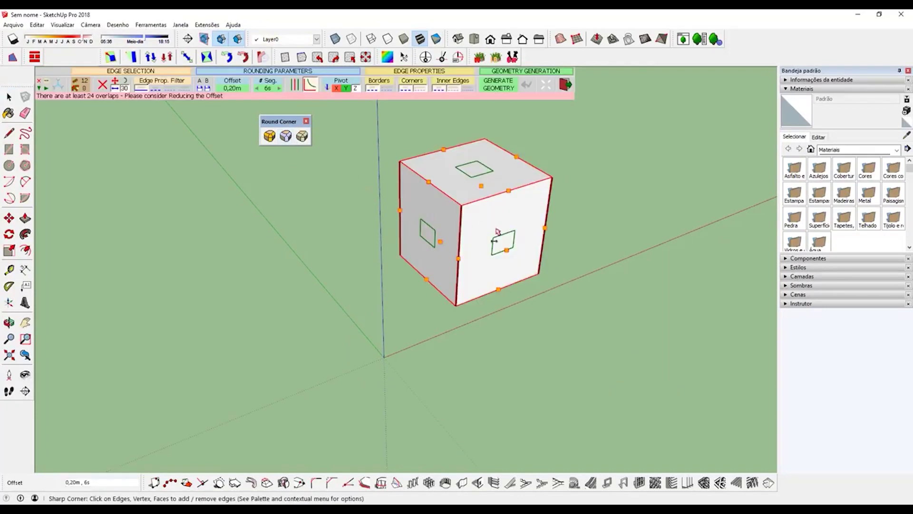
middle_drag(496, 232, 183, 147)
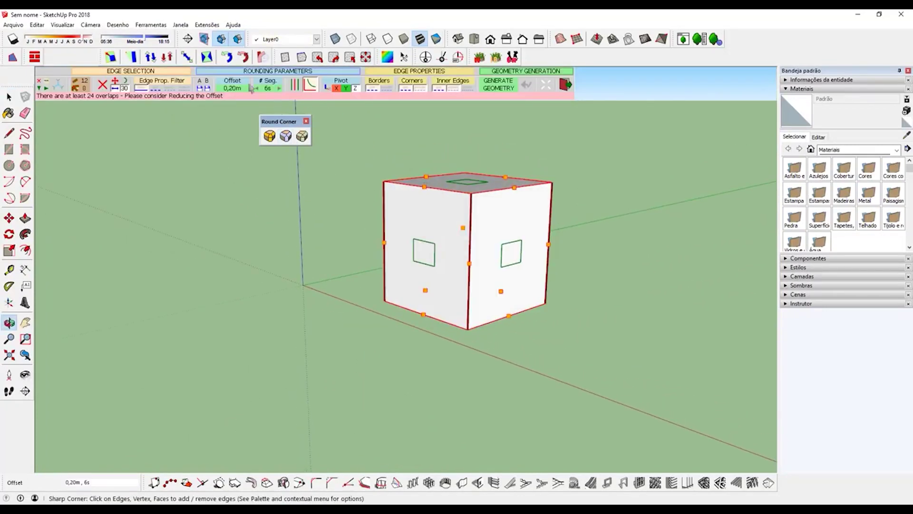
mouse_move(617, 261)
middle_down()
mouse_move(581, 240)
mouse_move(602, 299)
middle_up()
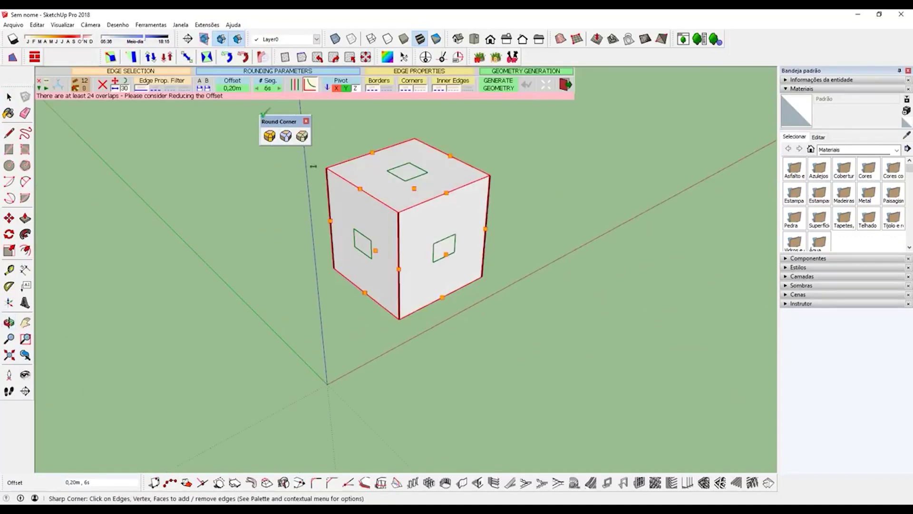
click(233, 89)
text(,)
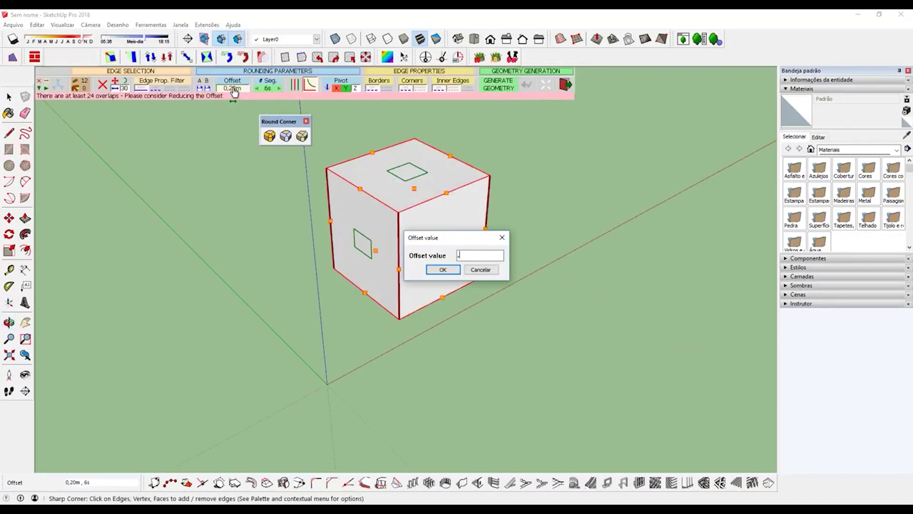
text(02)
key(Return)
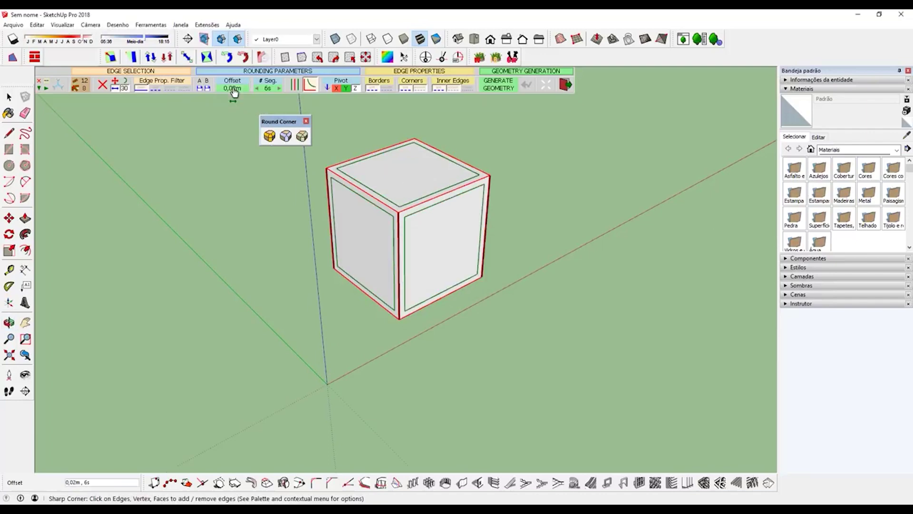
key(Return)
key(space)
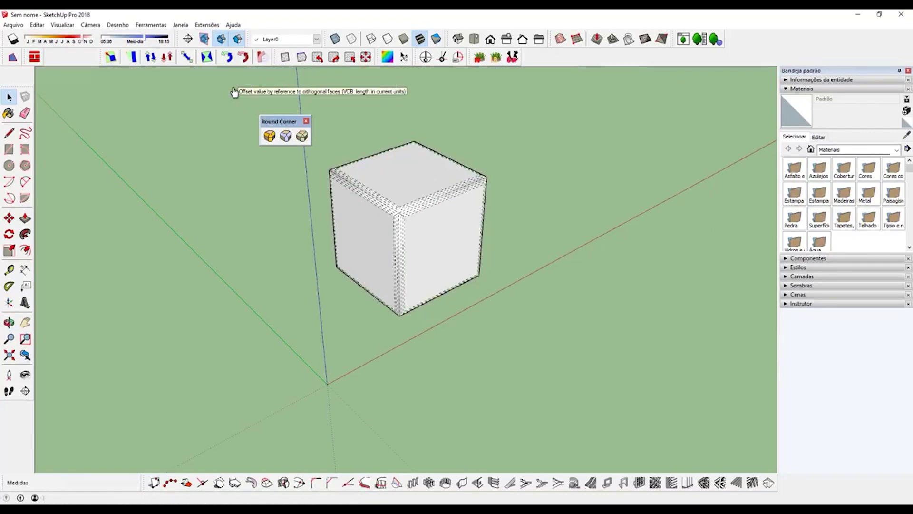
Step: Inspect the sharp-corner geometry up close, then undo it back to a plain box
middle_drag(485, 195, 245, 112)
mouse_move(445, 204)
middle_down()
mouse_move(412, 176)
mouse_move(374, 189)
middle_up()
scroll(385, 190, up, 1)
scroll(342, 171, up, 2)
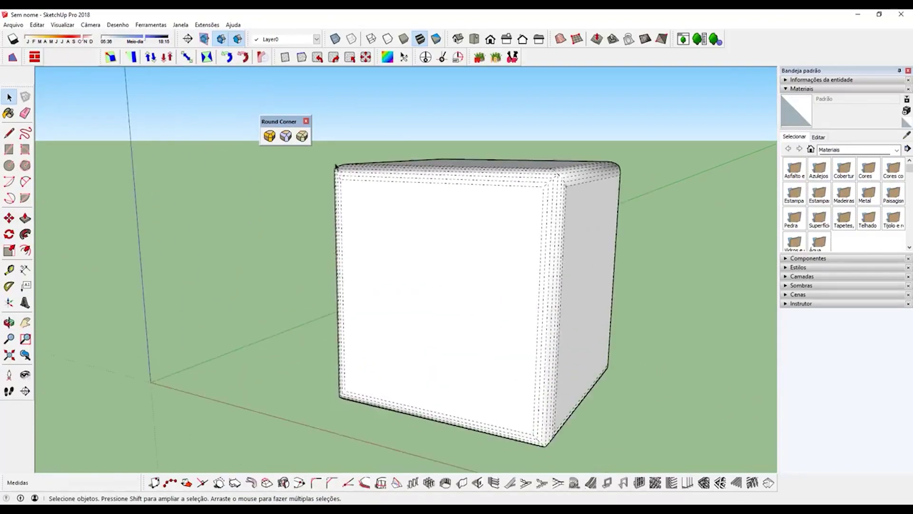
scroll(338, 177, up, 3)
mouse_move(339, 177)
middle_down()
mouse_move(675, 174)
mouse_move(626, 352)
mouse_move(345, 270)
mouse_move(628, 163)
mouse_move(339, 265)
middle_up()
middle_drag(416, 282, 351, 281)
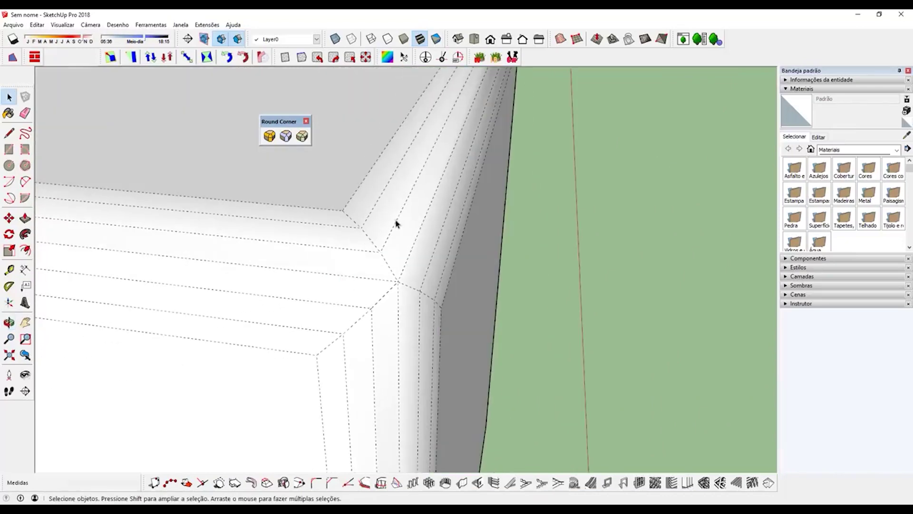
key(ctrl+z)
Step: Select all, regenerate the corner geometry, then undo it again
key(ctrl+a)
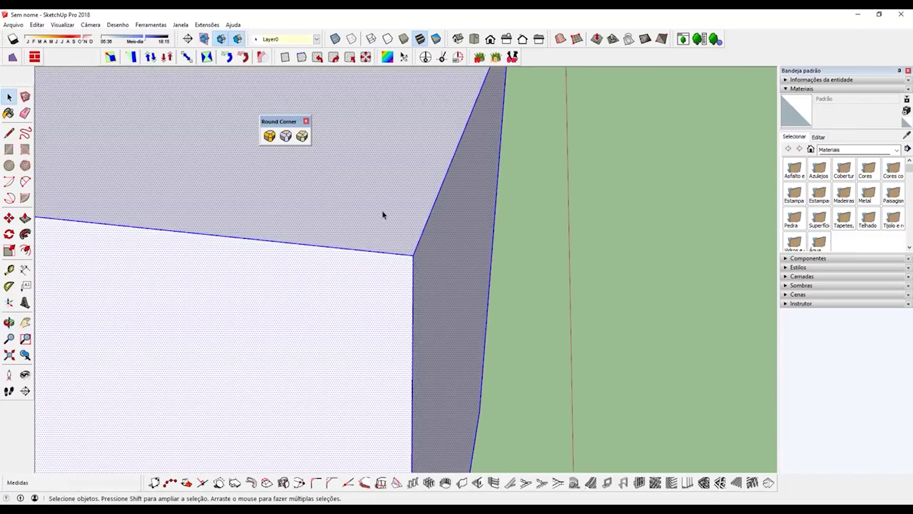
click(263, 140)
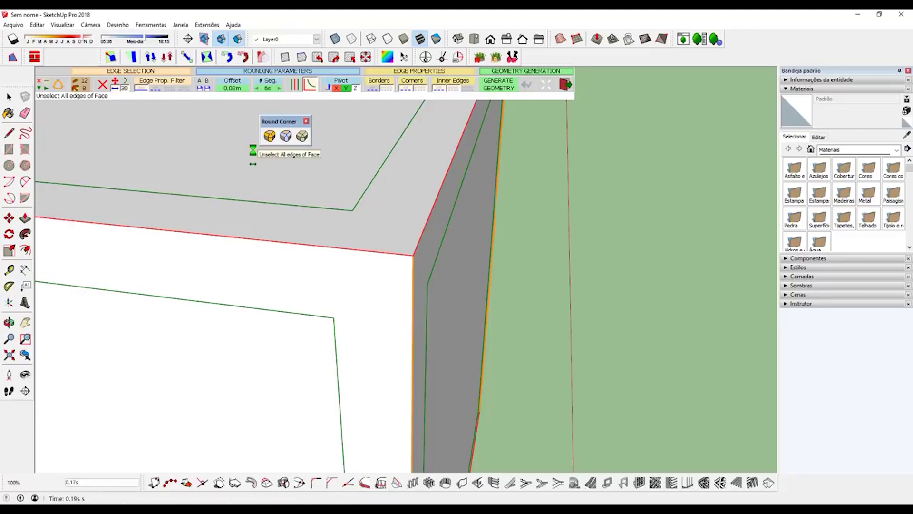
key(Return)
mouse_move(254, 154)
middle_down()
mouse_move(622, 169)
mouse_move(661, 152)
mouse_move(615, 184)
middle_up()
key(ctrl+z)
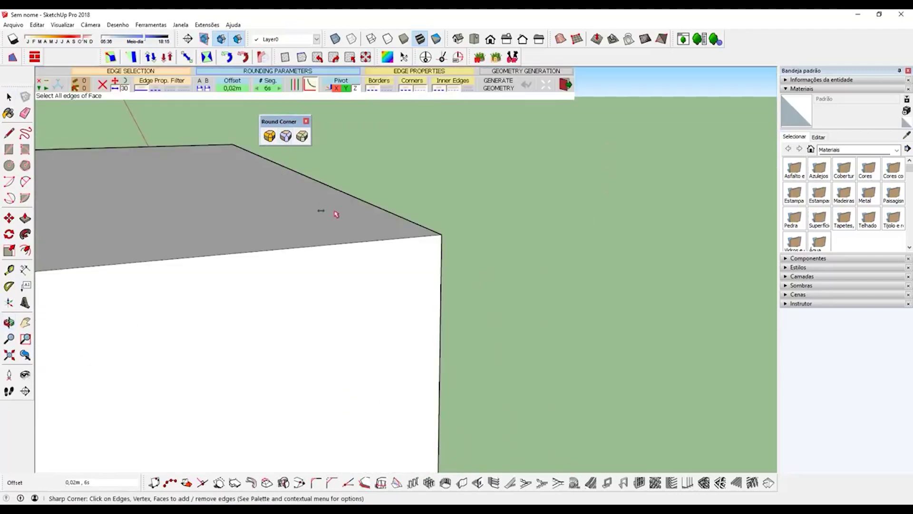
Step: Reapply Sharp Corner to the triple-clicked box and inspect the treated corner
triple_click(335, 223)
click(273, 139)
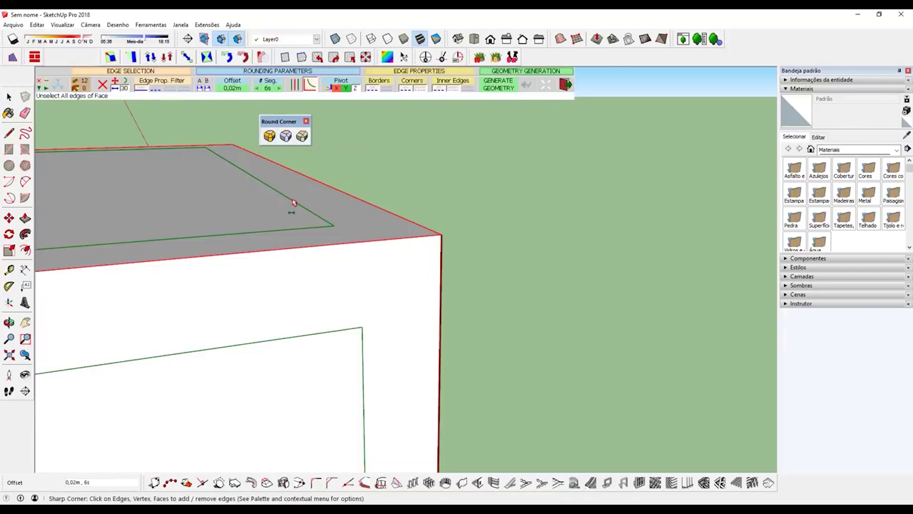
key(Return)
key(space)
middle_drag(273, 203, 419, 236)
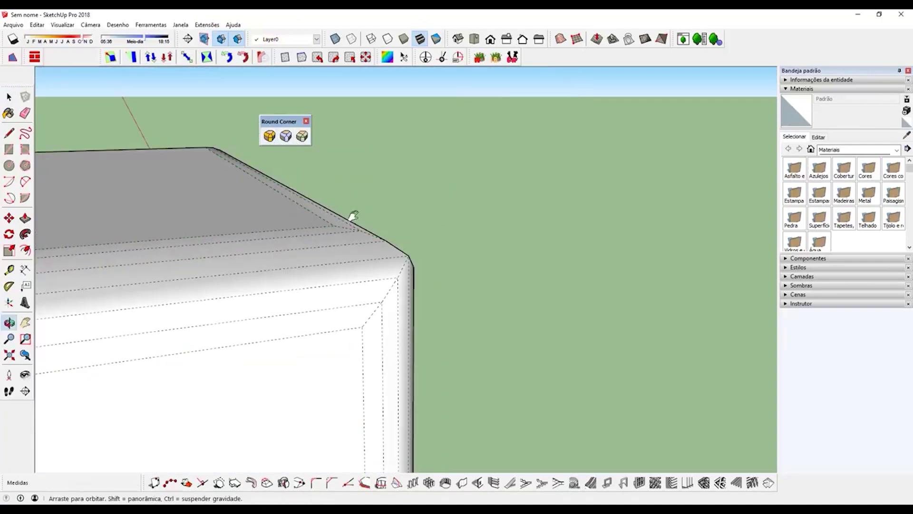
middle_drag(499, 285, 393, 265)
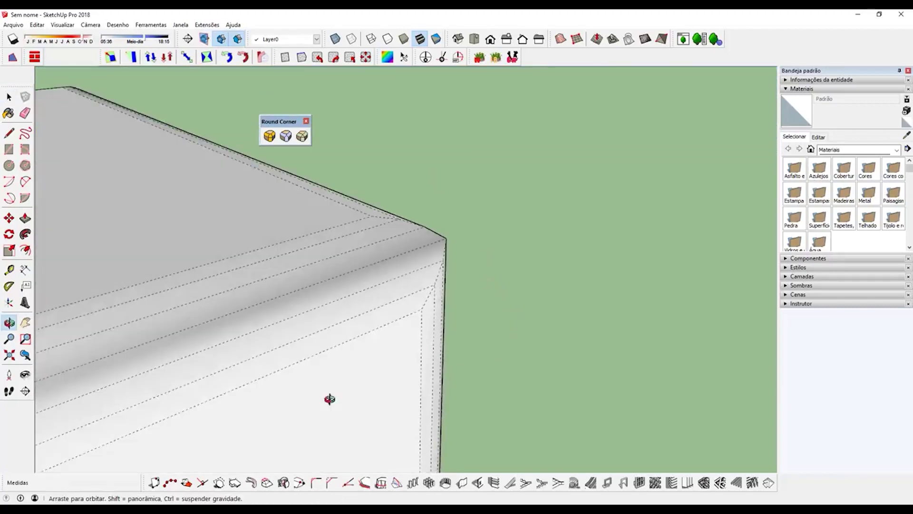
Step: Move the plugin palette clear of the model and undo back to the sharp cube
scroll(336, 206, down, 5)
scroll(485, 170, down, 3)
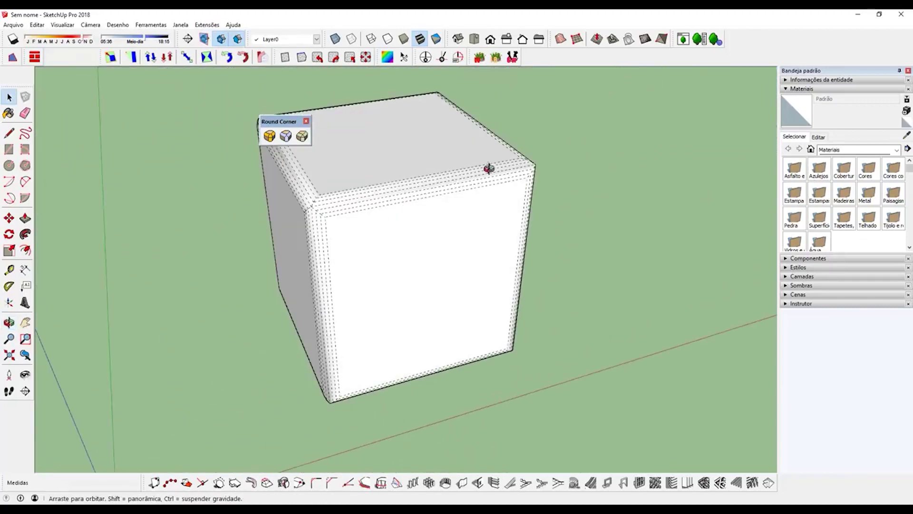
scroll(486, 169, down, 2)
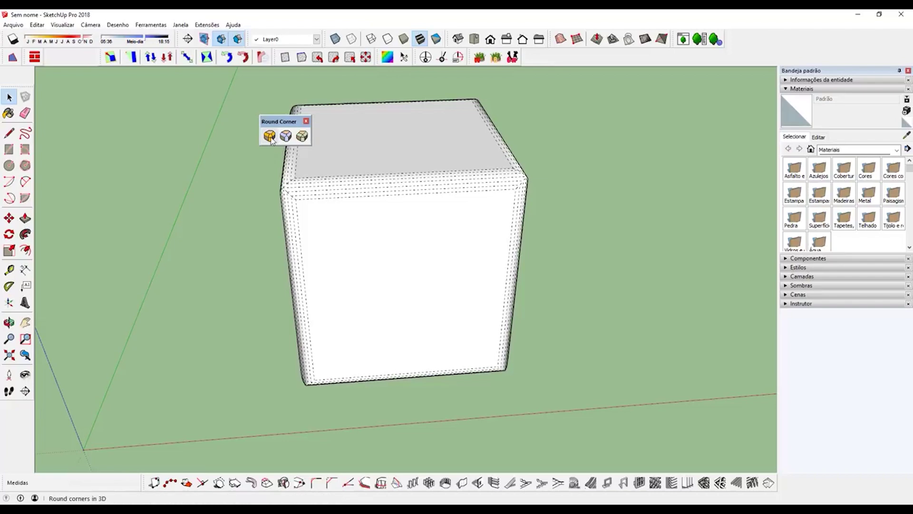
drag(278, 122, 227, 129)
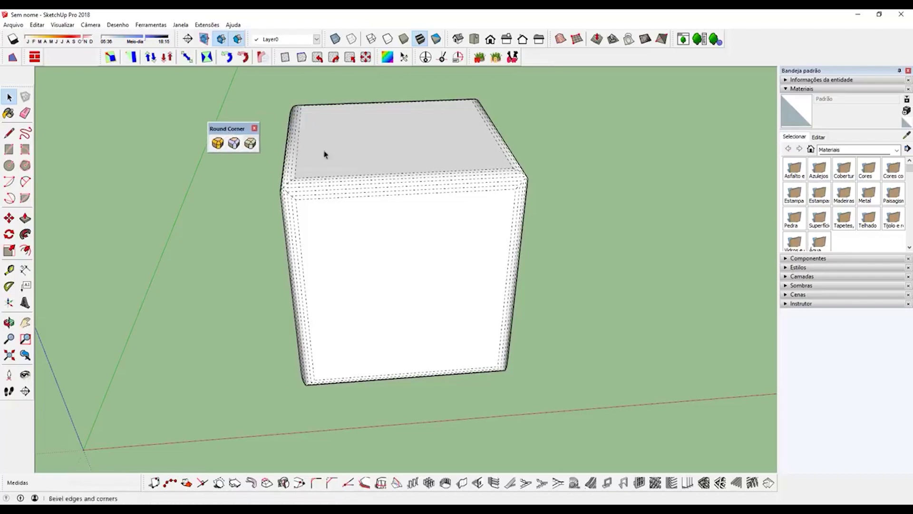
scroll(424, 137, down, 2)
middle_drag(424, 137, 662, 163)
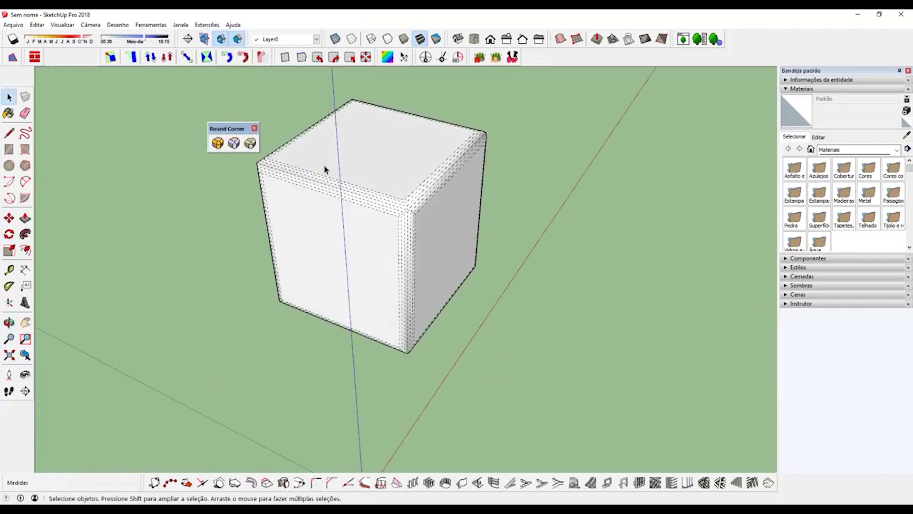
scroll(310, 176, up, 2)
key(ctrl+z)
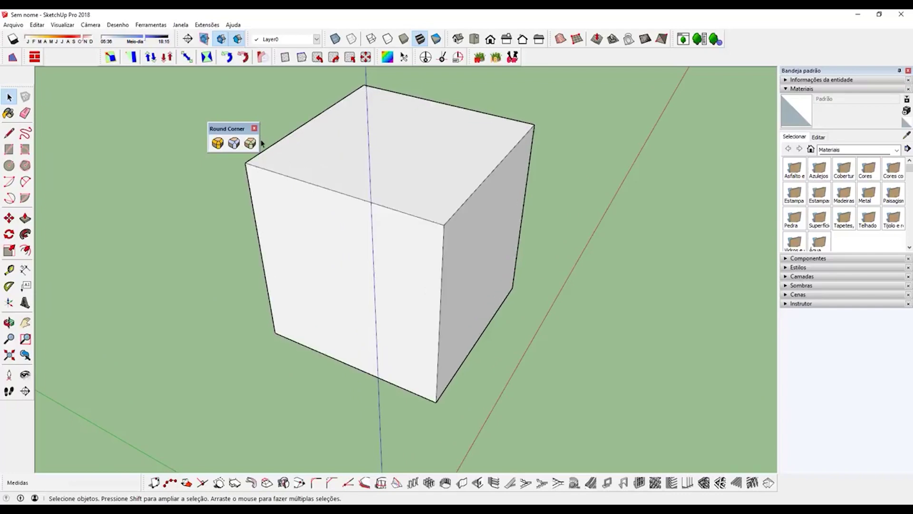
Step: Bevel all edges of the triple-clicked cube with a 0,02m offset
mouse_move(262, 144)
middle_down()
mouse_move(452, 153)
mouse_move(412, 172)
middle_up()
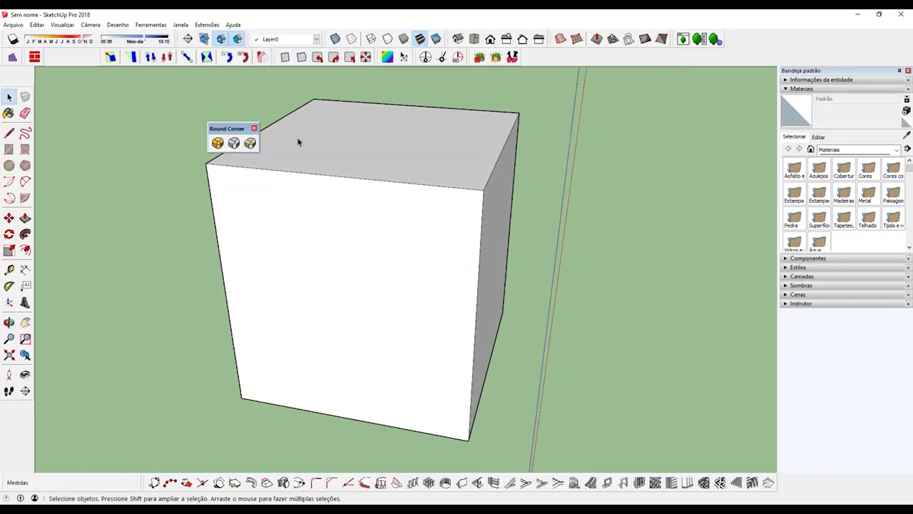
triple_click(370, 167)
scroll(398, 199, down, 2)
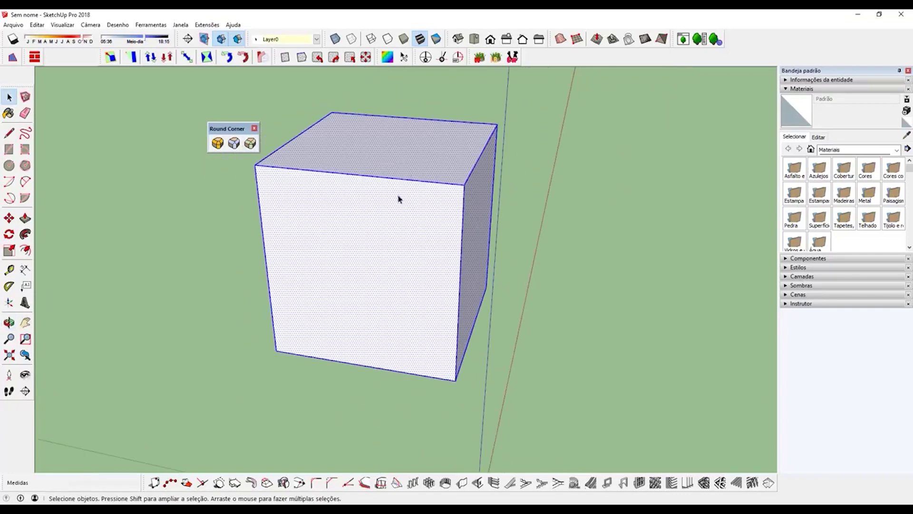
click(250, 143)
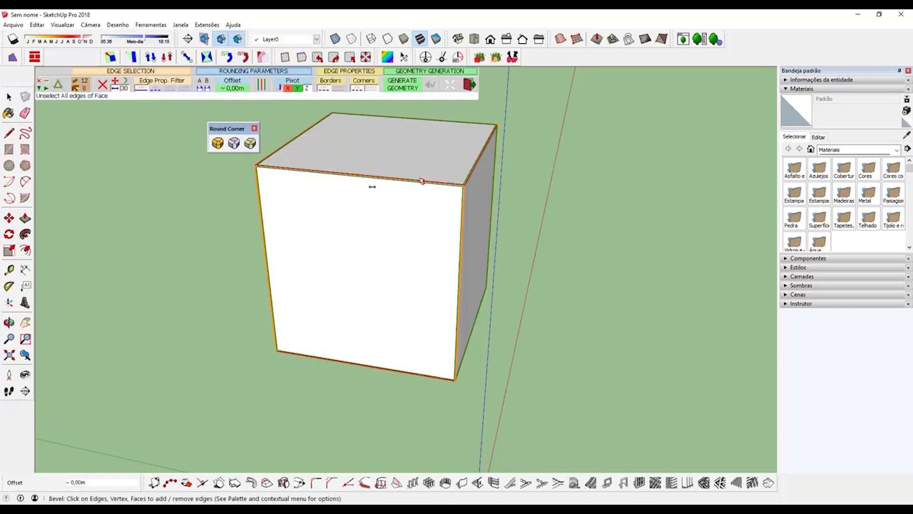
click(238, 90)
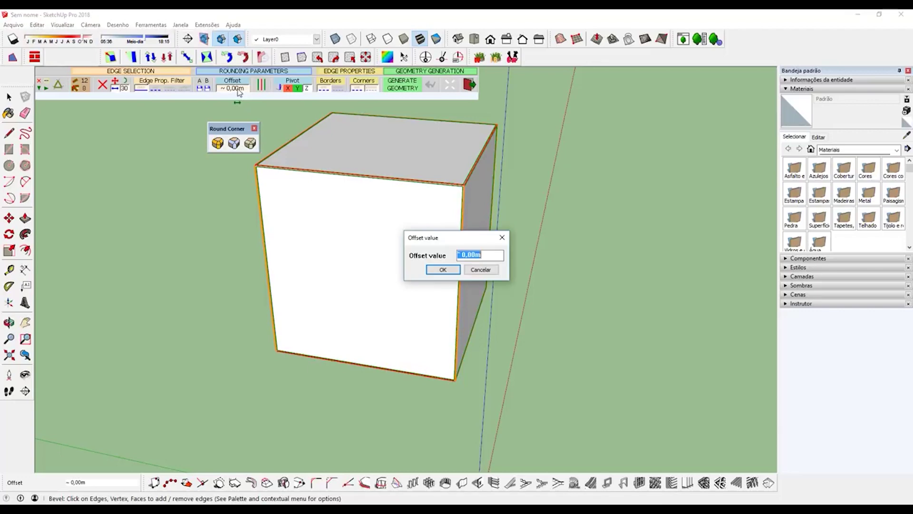
text(,02)
key(Return)
key(Return)
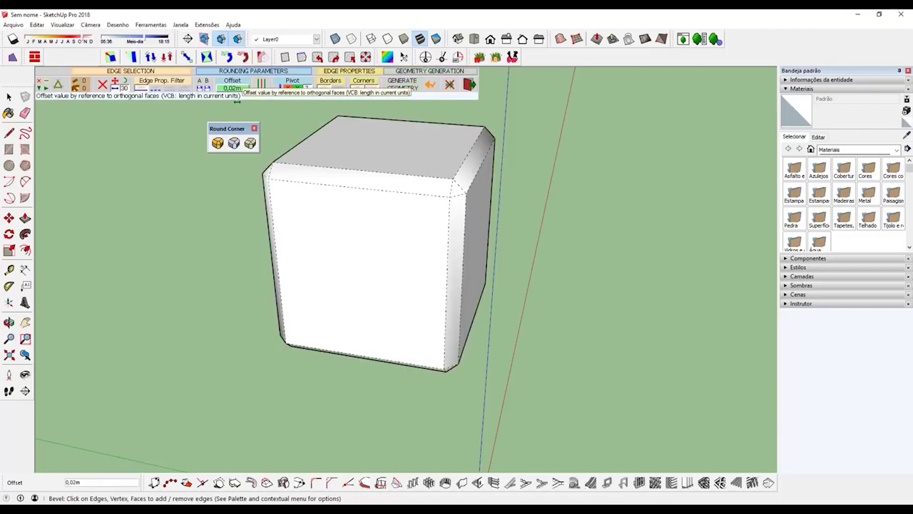
Step: Orbit in close to study the bevelled top corner
middle_drag(377, 157, 483, 99)
scroll(475, 163, up, 3)
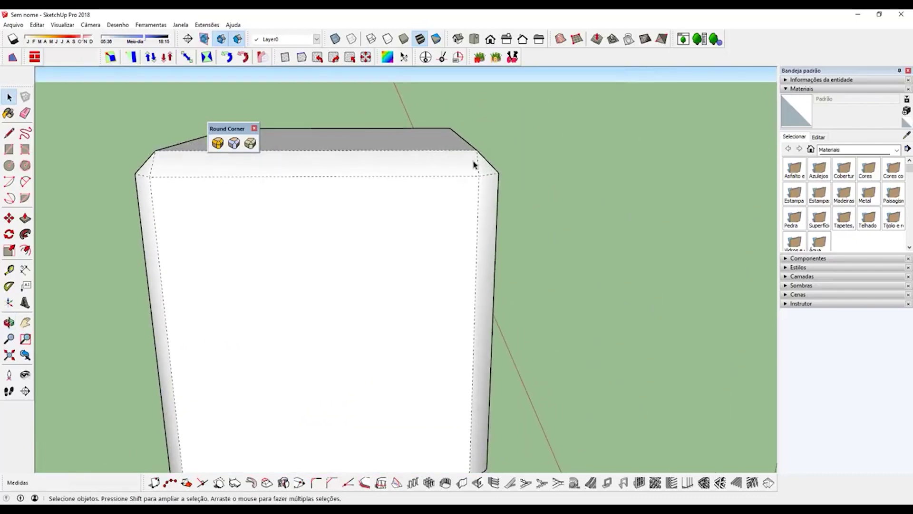
mouse_move(475, 163)
middle_down()
mouse_move(395, 142)
mouse_move(424, 149)
mouse_move(473, 201)
middle_up()
scroll(424, 149, up, 3)
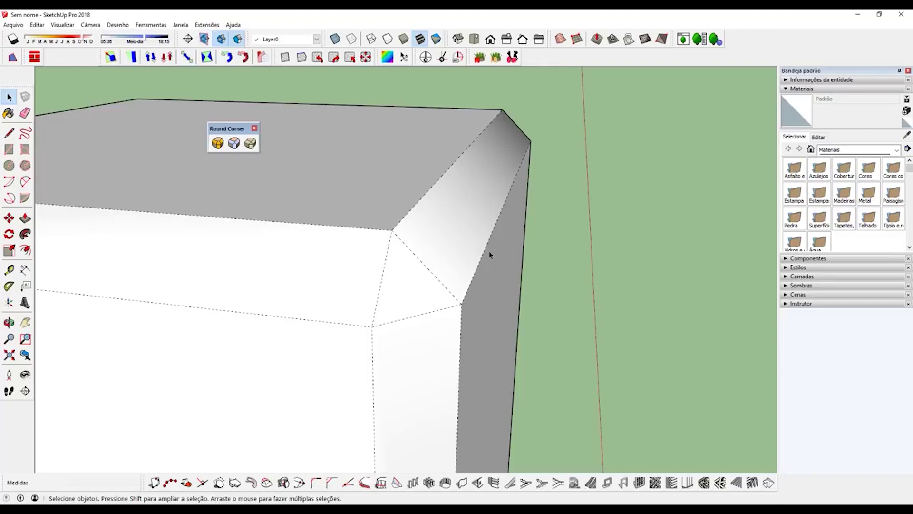
mouse_move(455, 220)
middle_down()
mouse_move(484, 147)
mouse_move(518, 148)
mouse_move(393, 187)
mouse_move(138, 238)
mouse_move(494, 180)
mouse_move(430, 188)
mouse_move(616, 378)
middle_up()
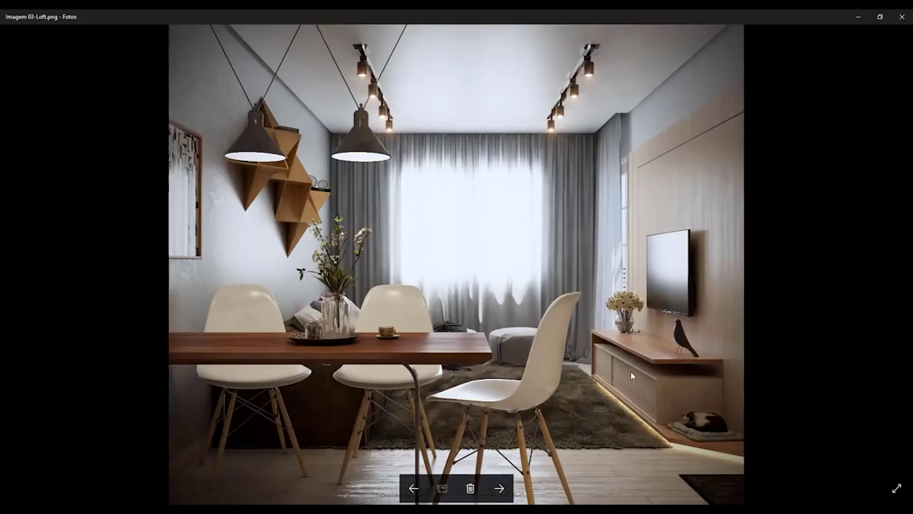
Step: Zoom in and out on the Imagem 03-Loft render
scroll(660, 344, up, 3)
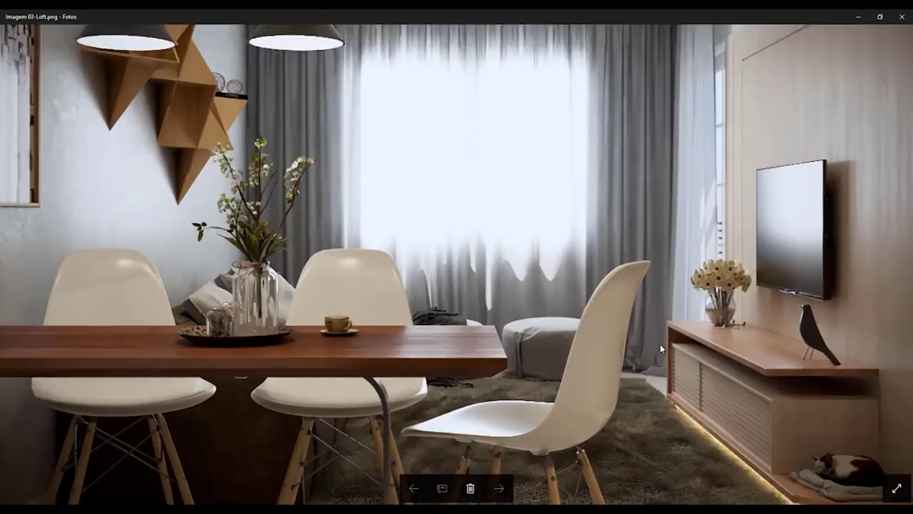
scroll(660, 344, up, 2)
scroll(785, 384, up, 2)
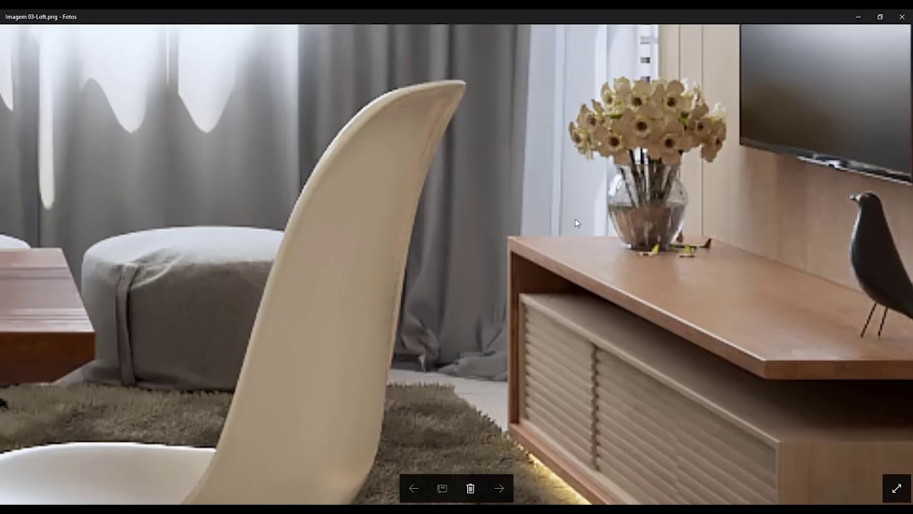
scroll(571, 323, down, 5)
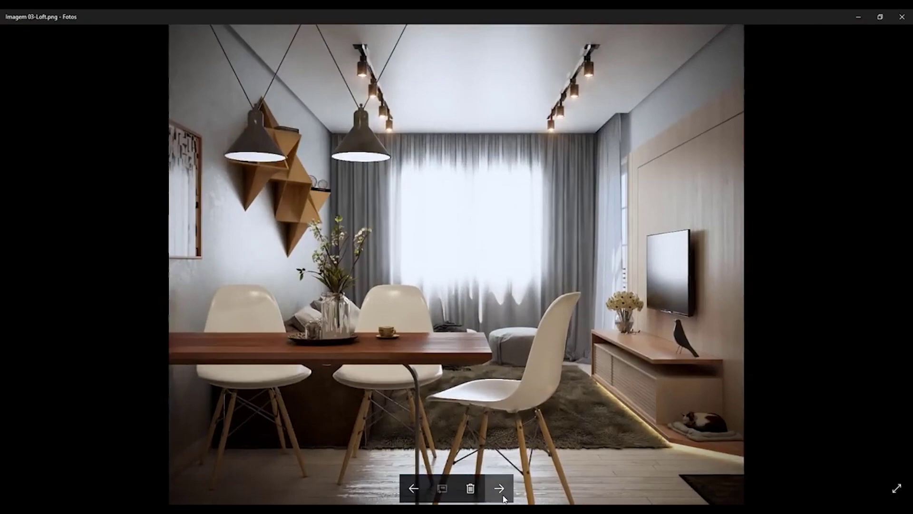
Step: Advance to Imagem 04-Loft.png and pan across the kitchen's utensils, coffee maker and fridge
click(500, 488)
scroll(371, 277, up, 2)
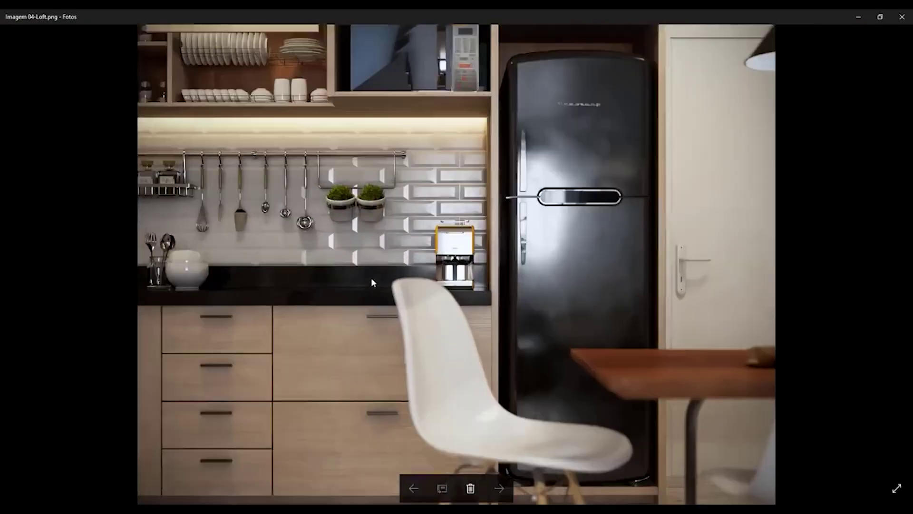
scroll(543, 299, up, 2)
scroll(544, 305, up, 2)
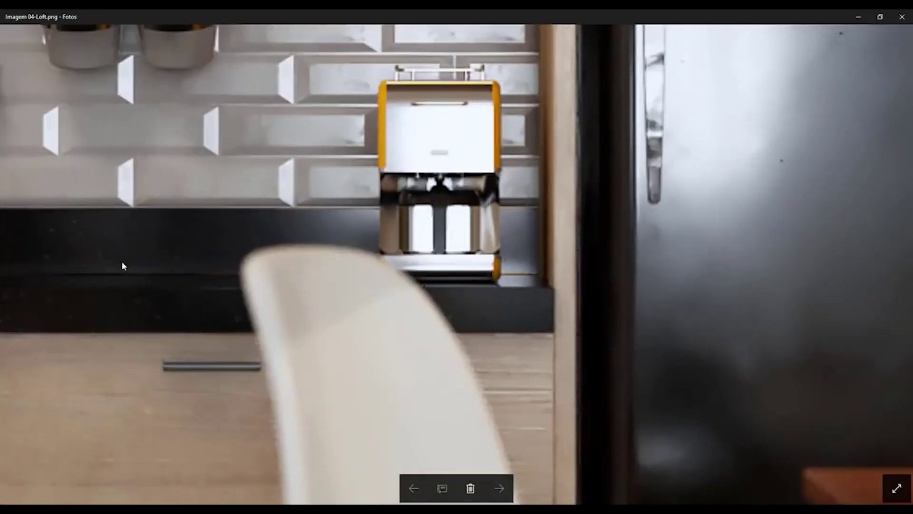
drag(122, 265, 393, 273)
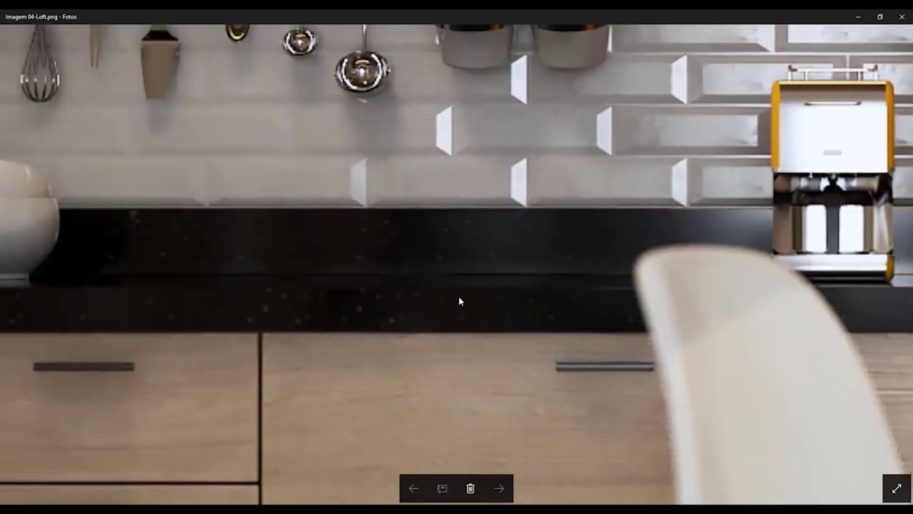
mouse_move(619, 228)
mouse_down()
mouse_move(181, 223)
mouse_move(284, 275)
mouse_move(330, 286)
mouse_up()
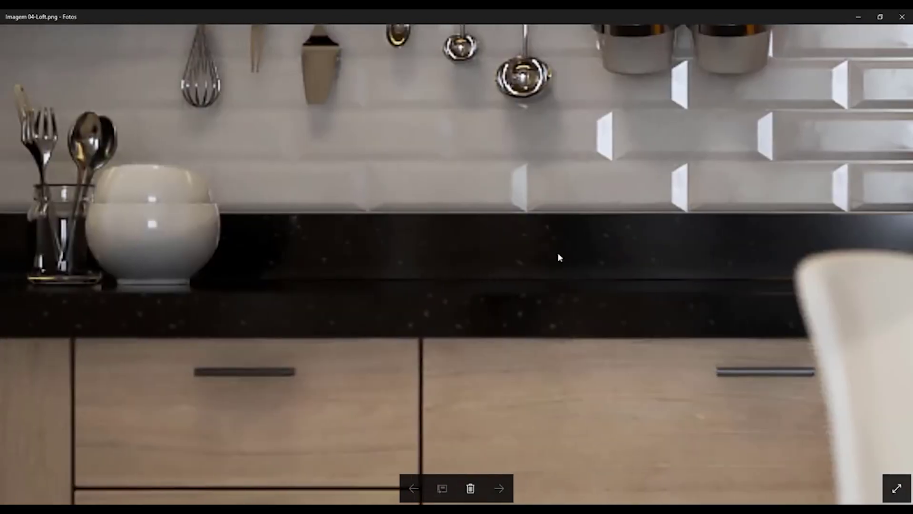
mouse_move(710, 234)
mouse_down()
mouse_move(267, 271)
mouse_move(548, 249)
mouse_move(603, 265)
mouse_up()
drag(285, 257, 452, 264)
ctrl+scroll(452, 264, down, 3)
ctrl+scroll(424, 257, down, 3)
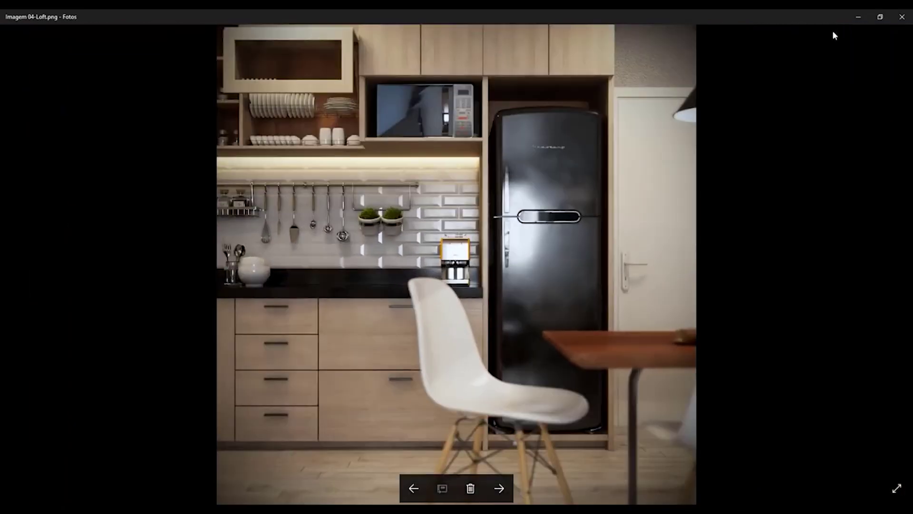
Step: Minimise Photos and orbit out to see the whole bevelled cube in SketchUp
click(851, 18)
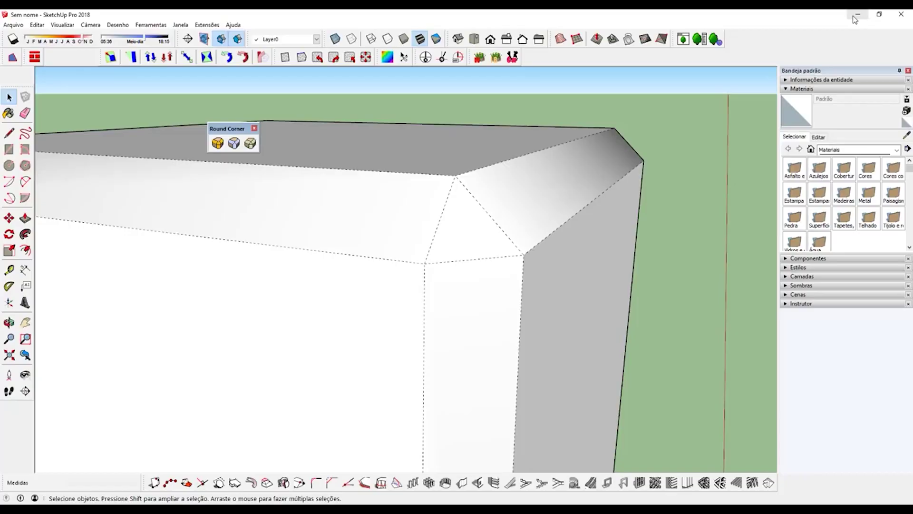
scroll(485, 185, up, 5)
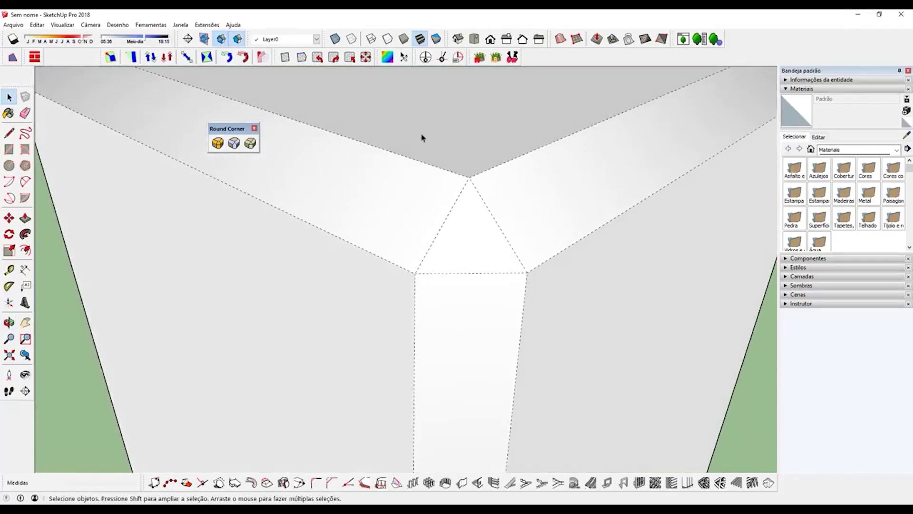
mouse_move(422, 138)
middle_down()
mouse_move(408, 157)
mouse_move(365, 169)
middle_up()
scroll(364, 169, up, 1)
scroll(363, 172, up, 1)
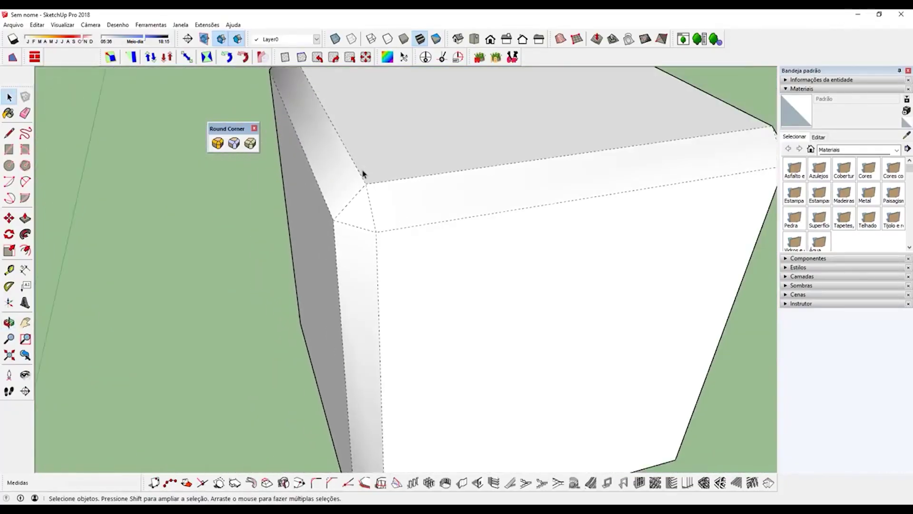
scroll(363, 174, down, 5)
middle_drag(443, 157, 343, 179)
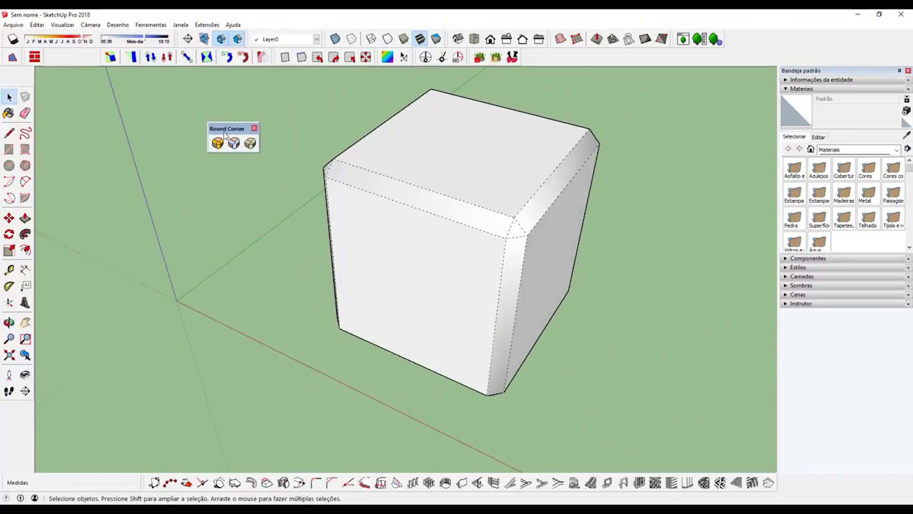
Step: Dock the Round Corner toolbar, window-select the bevelled cube and delete it
drag(225, 129, 22, 60)
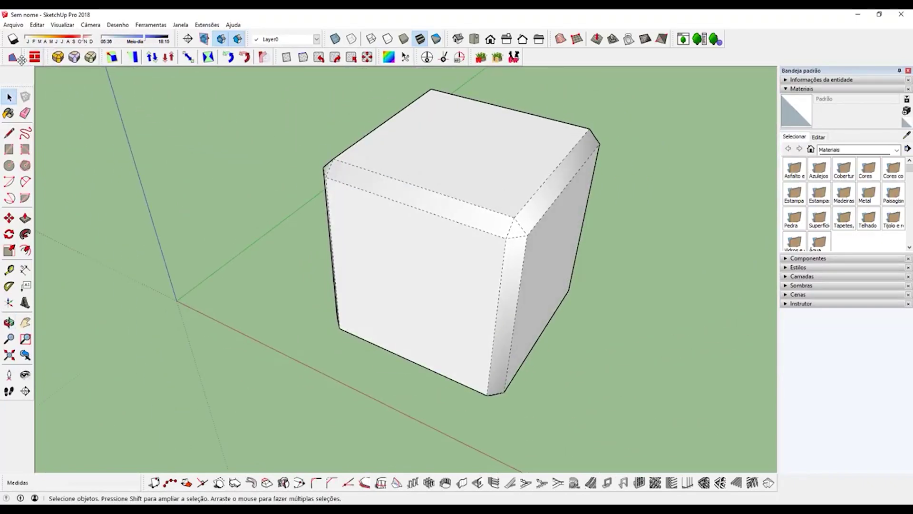
mouse_move(355, 181)
middle_down()
mouse_move(469, 98)
mouse_move(365, 113)
middle_up()
drag(239, 98, 668, 425)
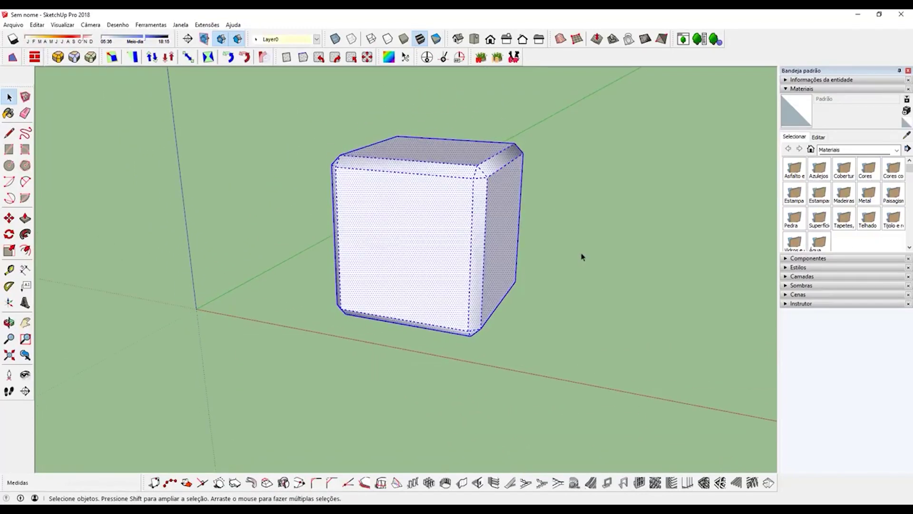
middle_drag(581, 257, 527, 247)
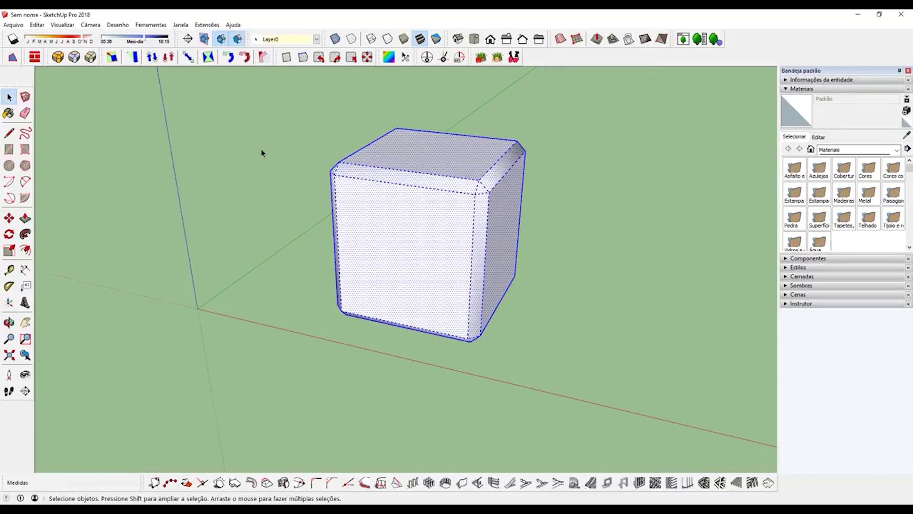
mouse_move(572, 100)
middle_down()
mouse_move(495, 179)
mouse_move(512, 205)
middle_up()
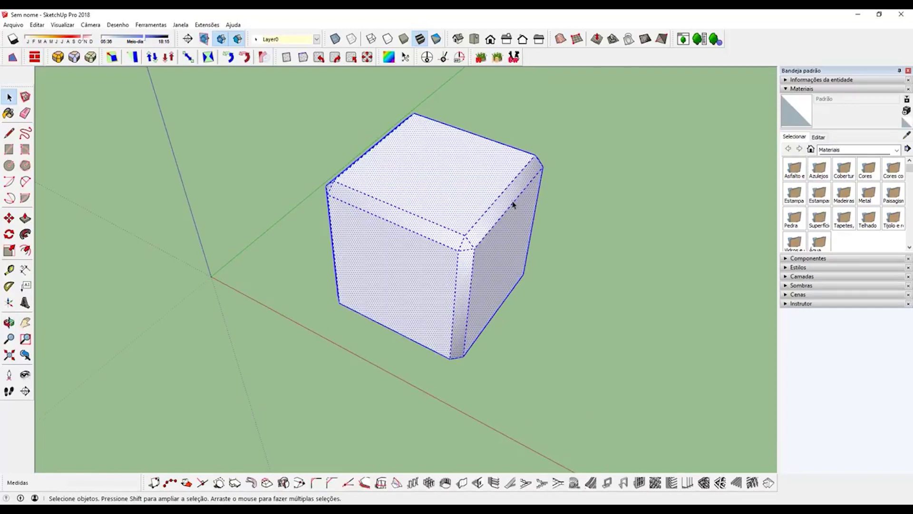
key(Delete)
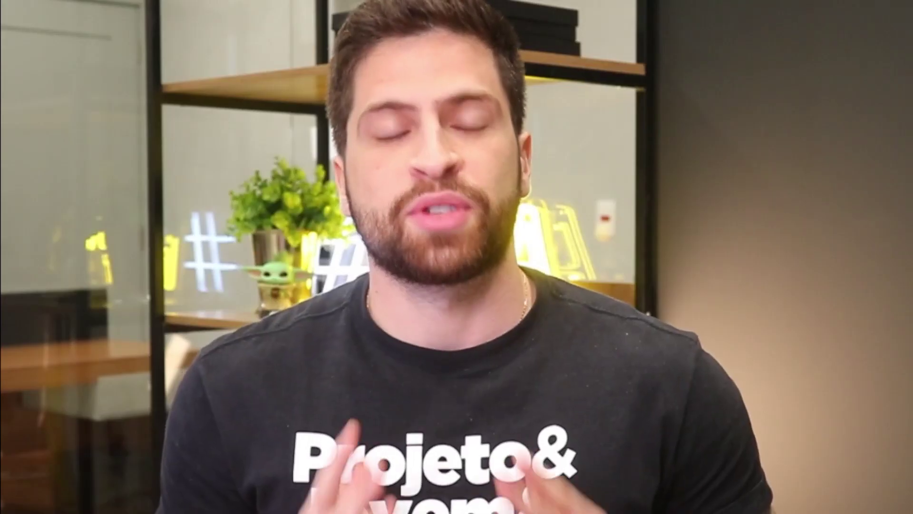